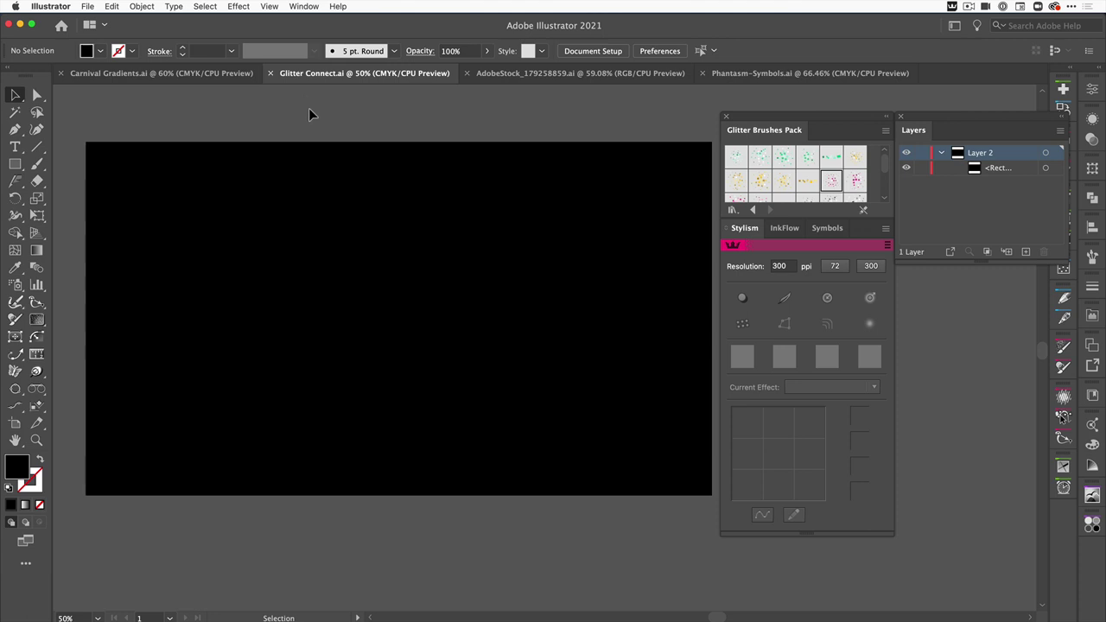
# Hide the artboards, lock the black background rectangle, and add an empty Layer 3.
pyautogui.click(270, 6)
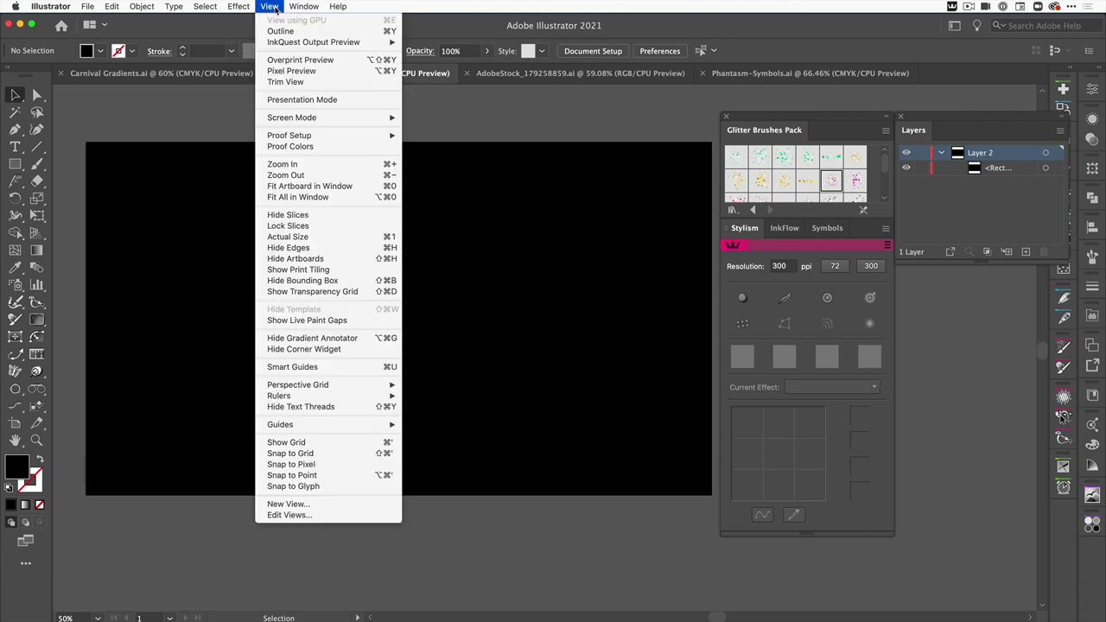
pyautogui.click(302, 258)
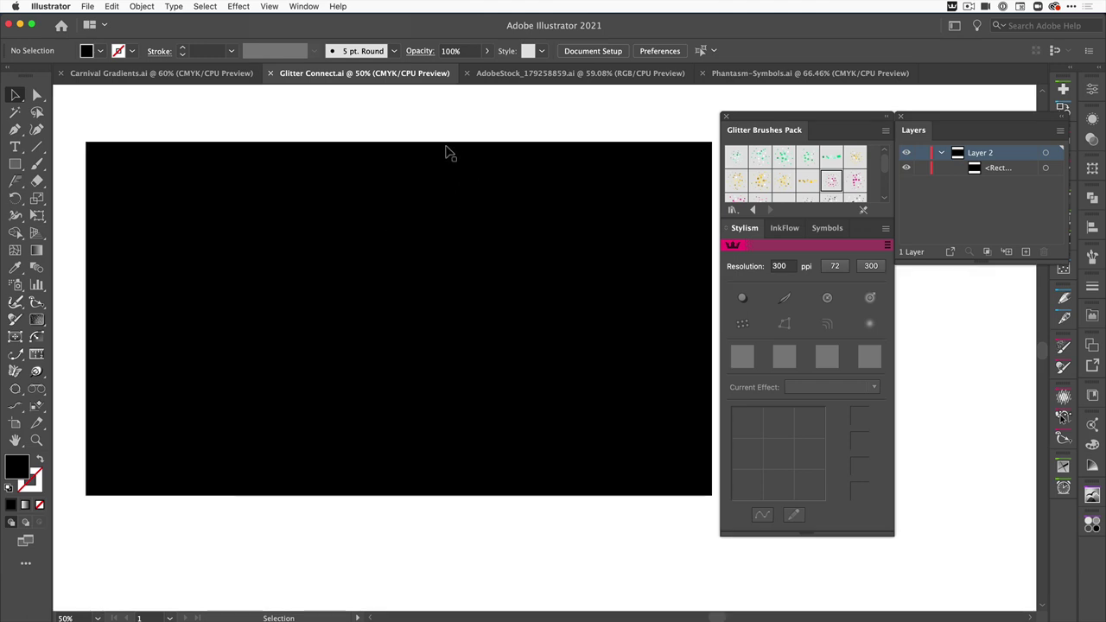
pyautogui.click(325, 178)
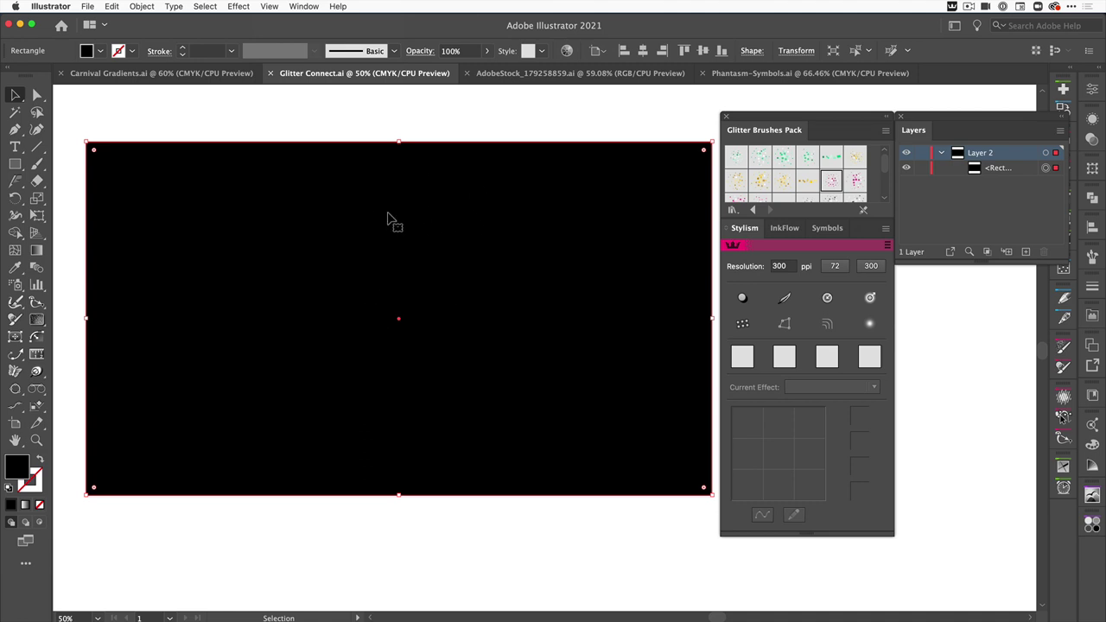
pyautogui.click(922, 169)
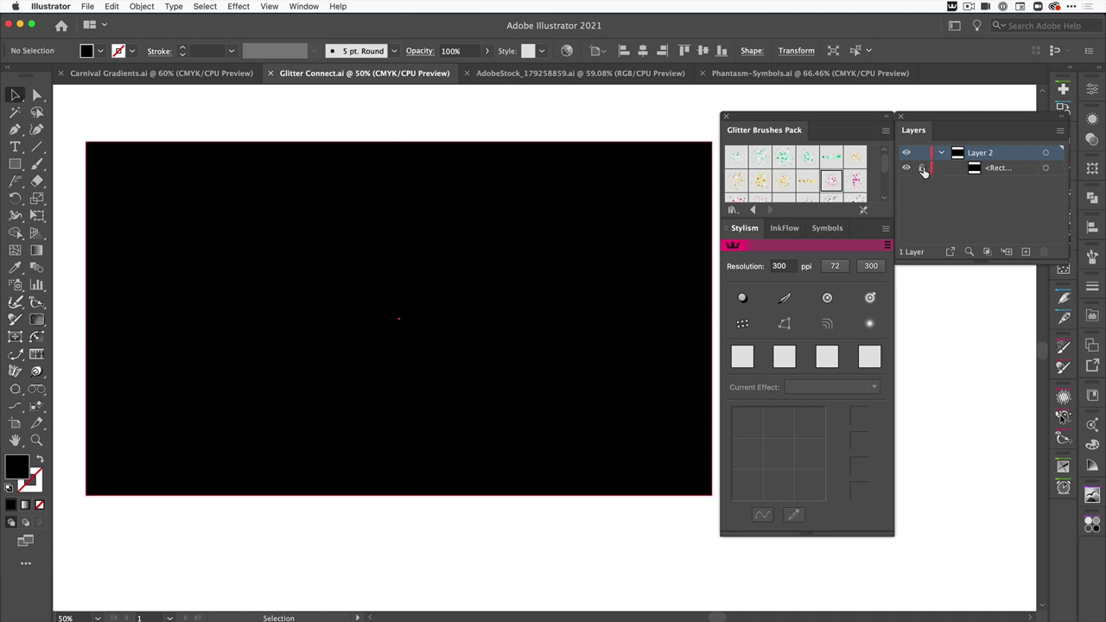
pyautogui.click(1027, 252)
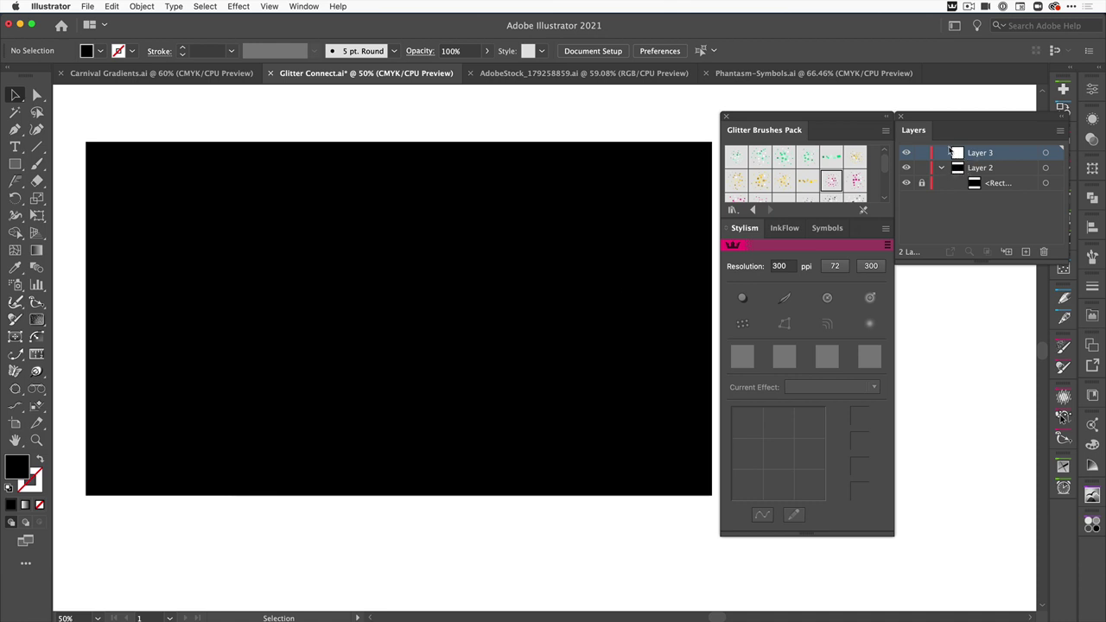
# Choose the second InkFlow pen with a width of about 21 pt.
pyautogui.click(783, 229)
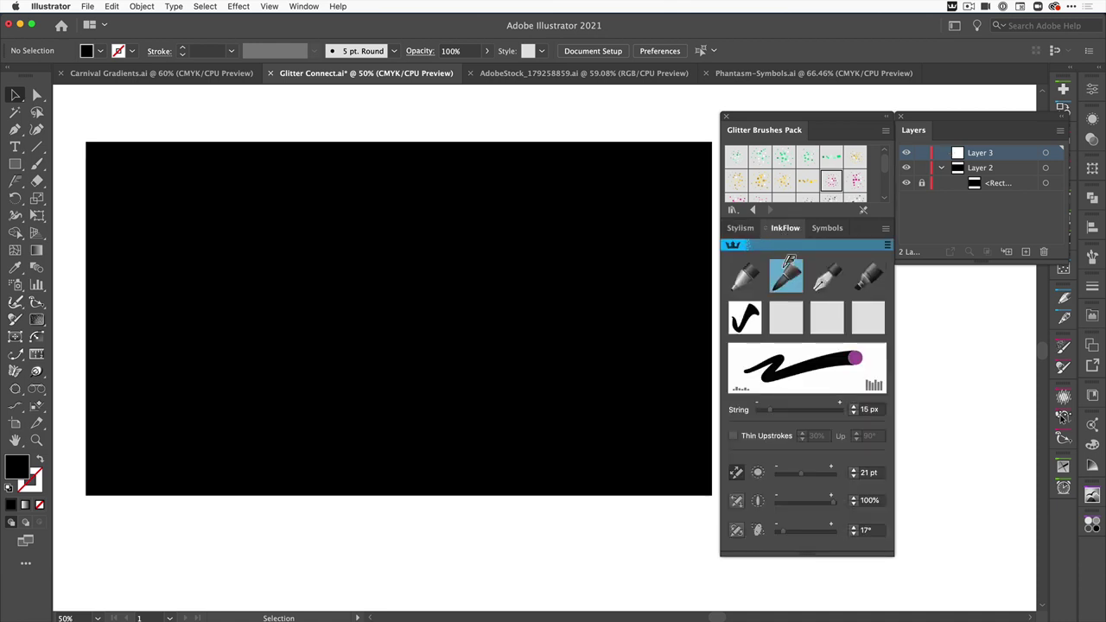
pyautogui.click(787, 275)
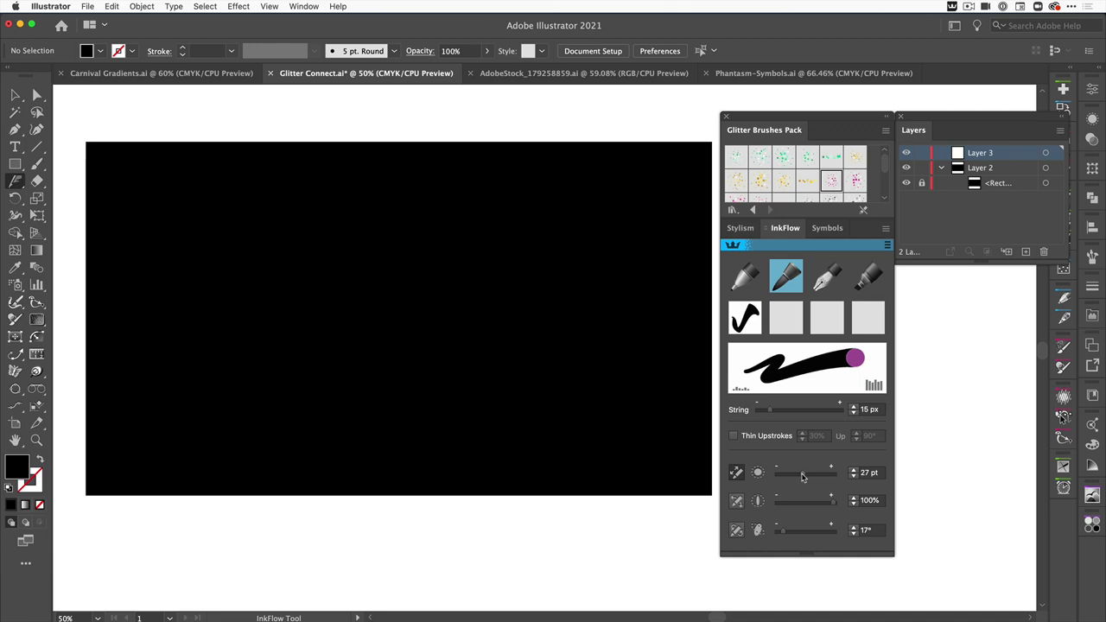
pyautogui.moveTo(803, 474); pyautogui.dragTo(803, 476)
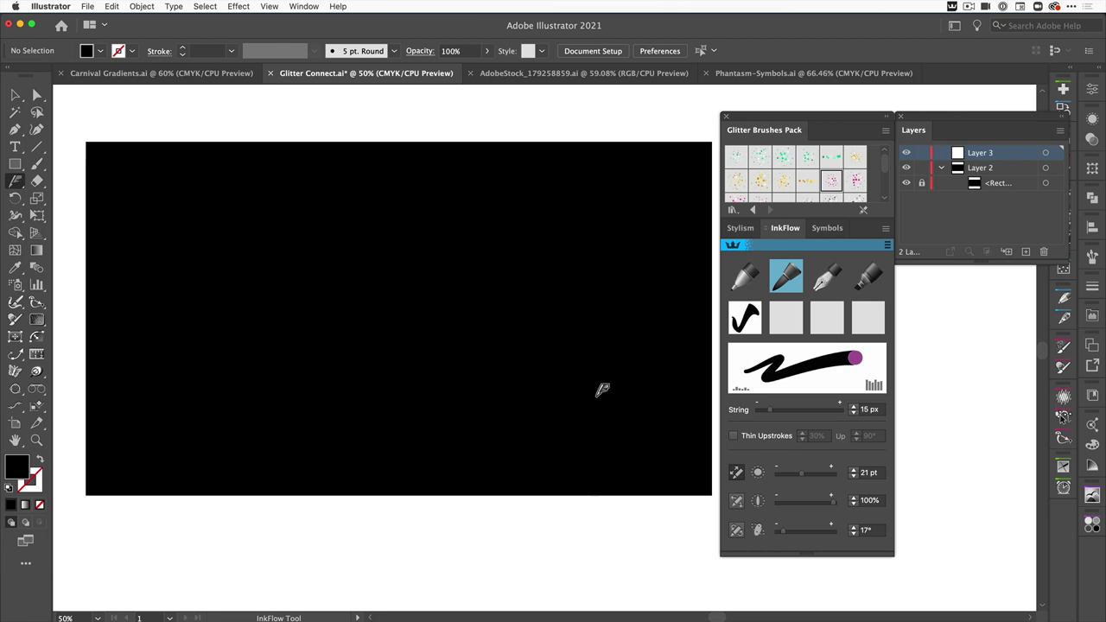
# Set both fill and stroke to CMYK Magenta.
pyautogui.click(100, 51)
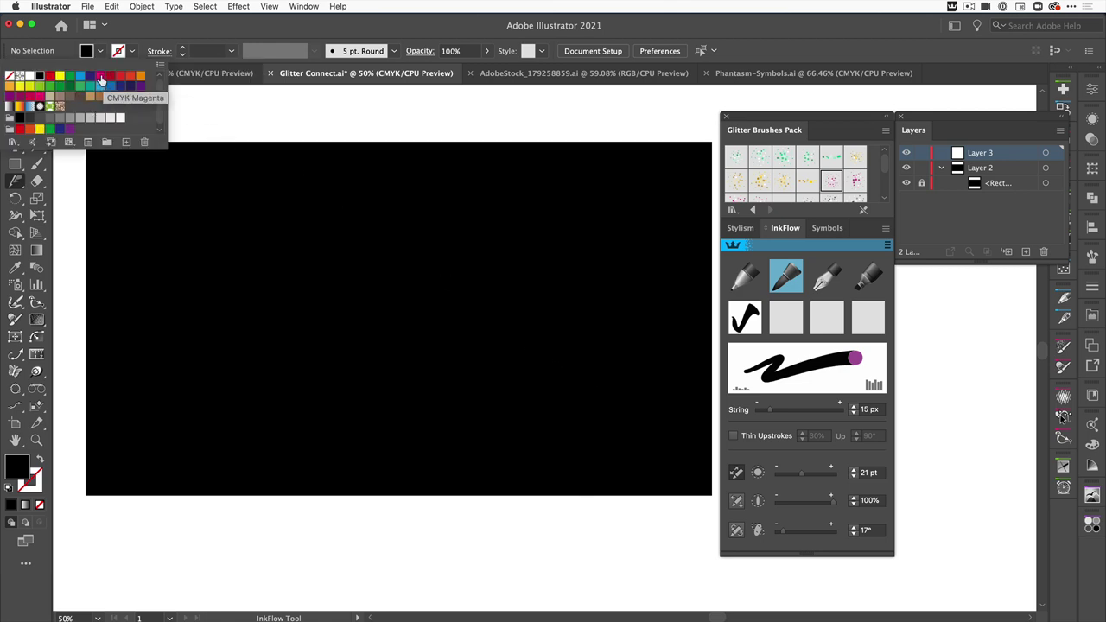
pyautogui.click(100, 81)
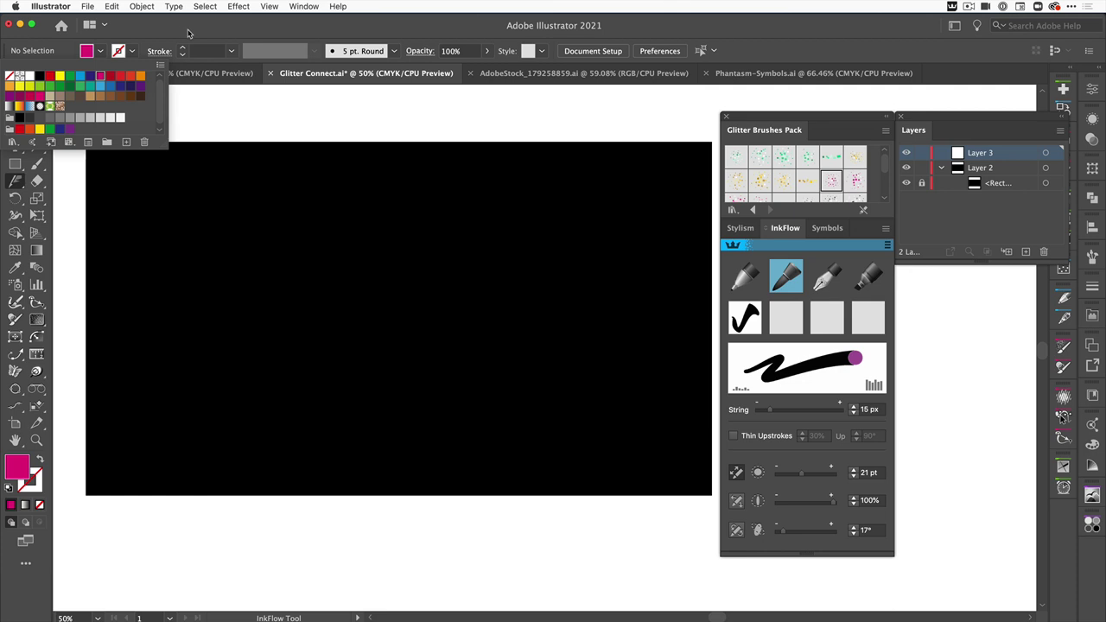
pyautogui.click(131, 51)
pyautogui.click(100, 77)
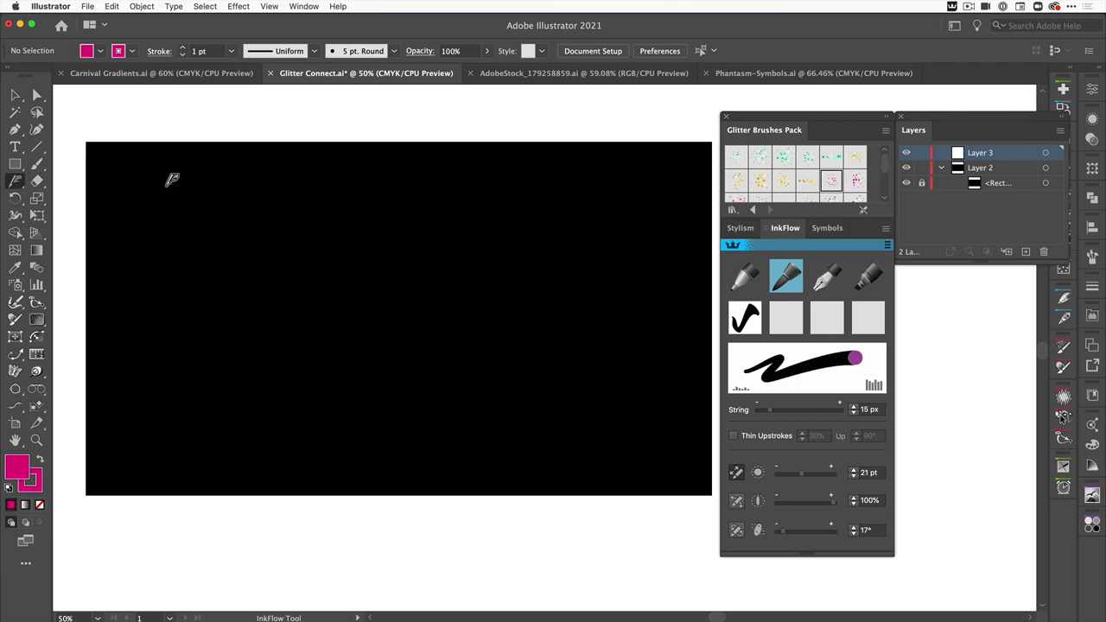
# Draw one continuous looping magenta InkFlow stroke across the black rectangle.
pyautogui.moveTo(159, 192)
pyautogui.mouseDown()
pyautogui.moveTo(139, 248)
pyautogui.moveTo(136, 349)
pyautogui.moveTo(168, 430)
pyautogui.moveTo(227, 388)
pyautogui.moveTo(242, 323)
pyautogui.moveTo(242, 227)
pyautogui.moveTo(210, 208)
pyautogui.moveTo(200, 335)
pyautogui.moveTo(230, 405)
pyautogui.moveTo(304, 419)
pyautogui.moveTo(328, 307)
pyautogui.moveTo(316, 222)
pyautogui.moveTo(286, 217)
pyautogui.moveTo(282, 322)
pyautogui.moveTo(308, 407)
pyautogui.moveTo(407, 390)
pyautogui.moveTo(432, 247)
pyautogui.moveTo(381, 199)
pyautogui.moveTo(378, 320)
pyautogui.moveTo(418, 411)
pyautogui.moveTo(492, 403)
pyautogui.moveTo(519, 297)
pyautogui.moveTo(487, 185)
pyautogui.moveTo(470, 302)
pyautogui.moveTo(558, 424)
pyautogui.moveTo(619, 323)
pyautogui.moveTo(578, 212)
pyautogui.moveTo(561, 306)
pyautogui.moveTo(600, 375)
pyautogui.moveTo(661, 375)
pyautogui.moveTo(692, 279)
pyautogui.moveTo(638, 192)
pyautogui.mouseUp()
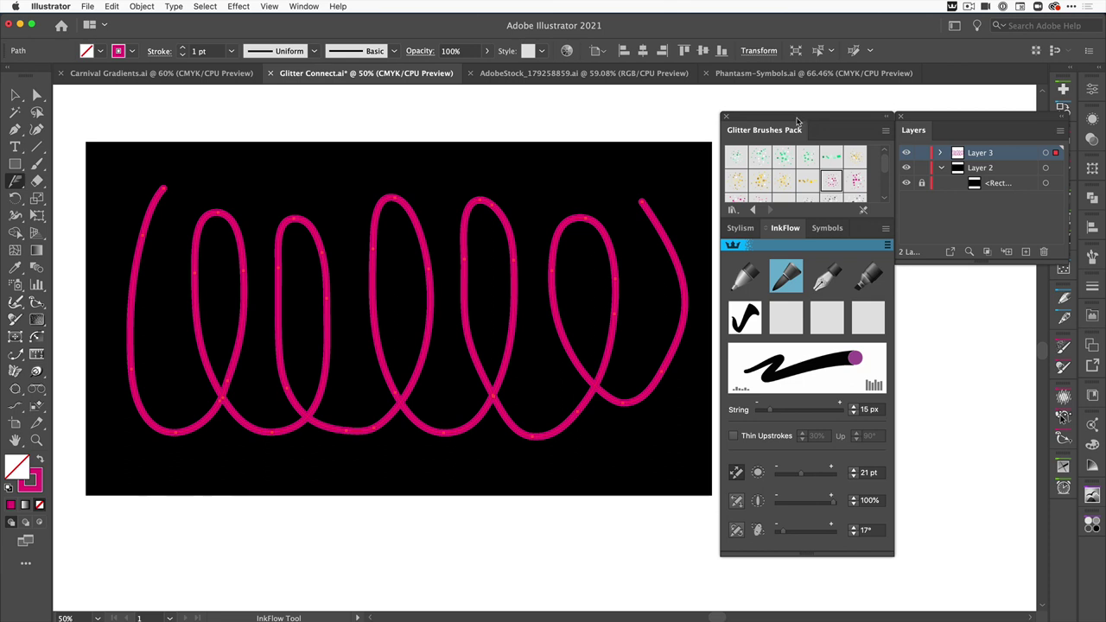
pyautogui.click(952, 7)
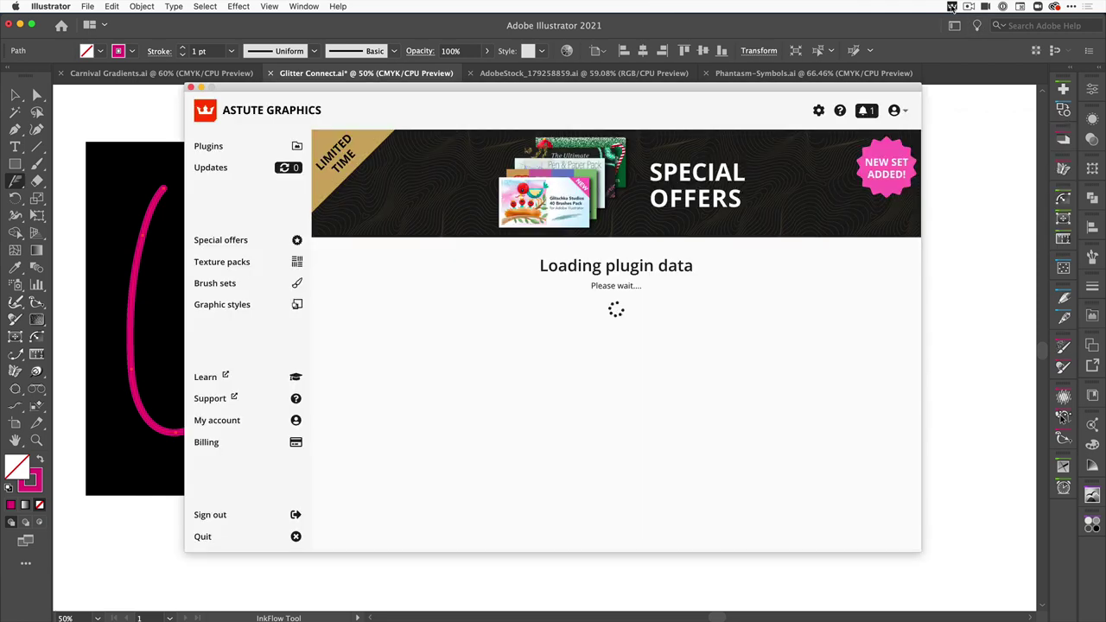
pyautogui.click(235, 243)
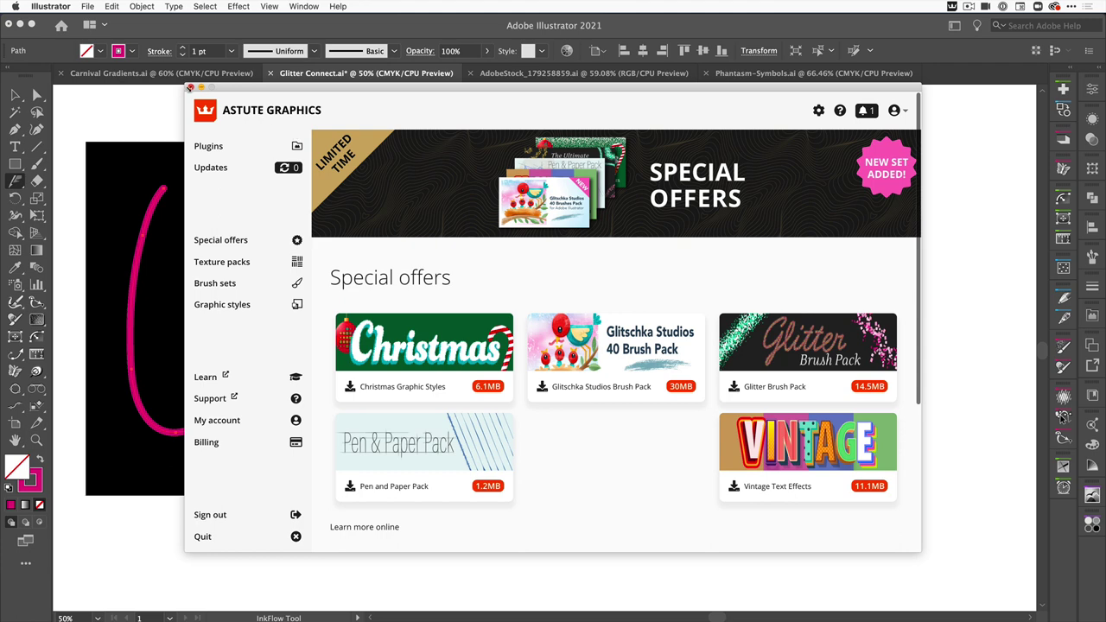
pyautogui.click(191, 89)
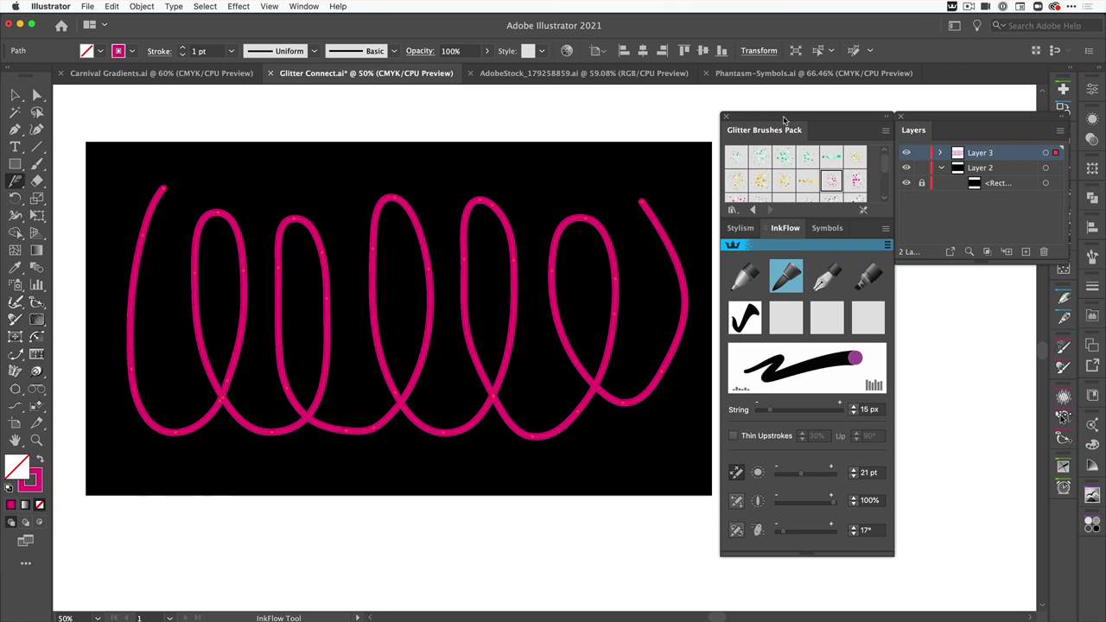
# Delete all unused brushes from the Brushes panel and apply glitter brush G01 to the loops.
pyautogui.click(1092, 257)
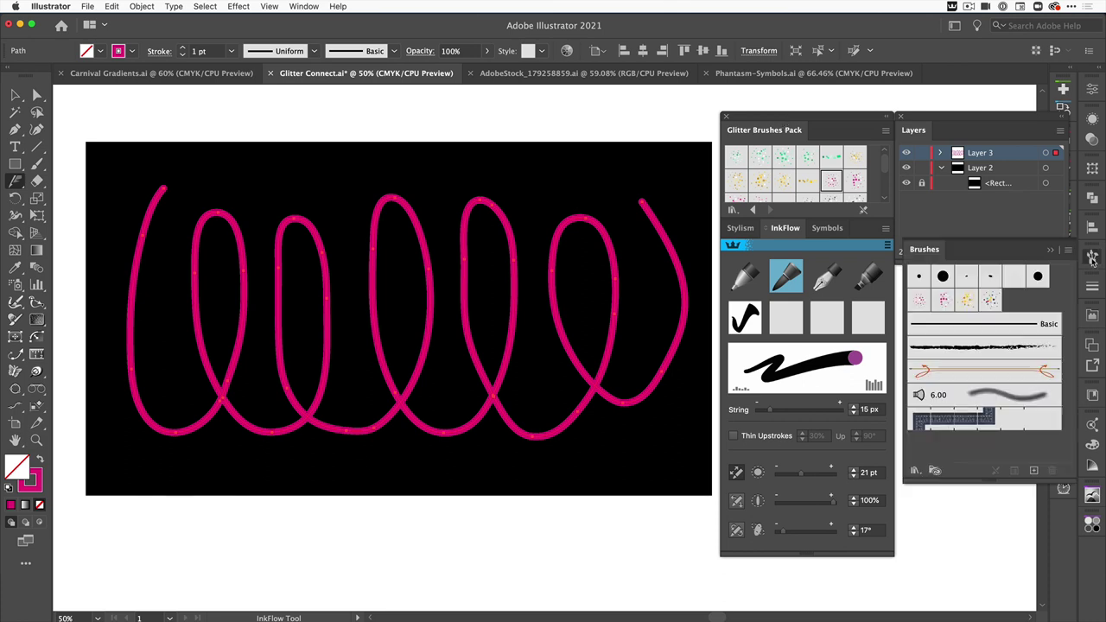
pyautogui.moveTo(933, 252); pyautogui.dragTo(471, 216)
pyautogui.click(547, 224)
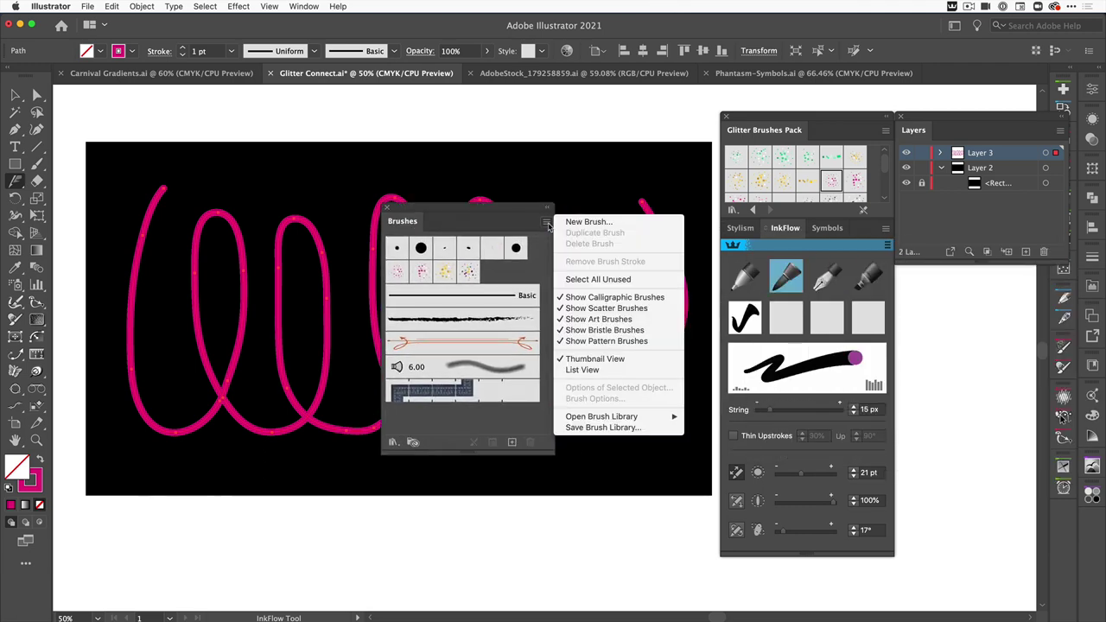
pyautogui.moveTo(602, 417)
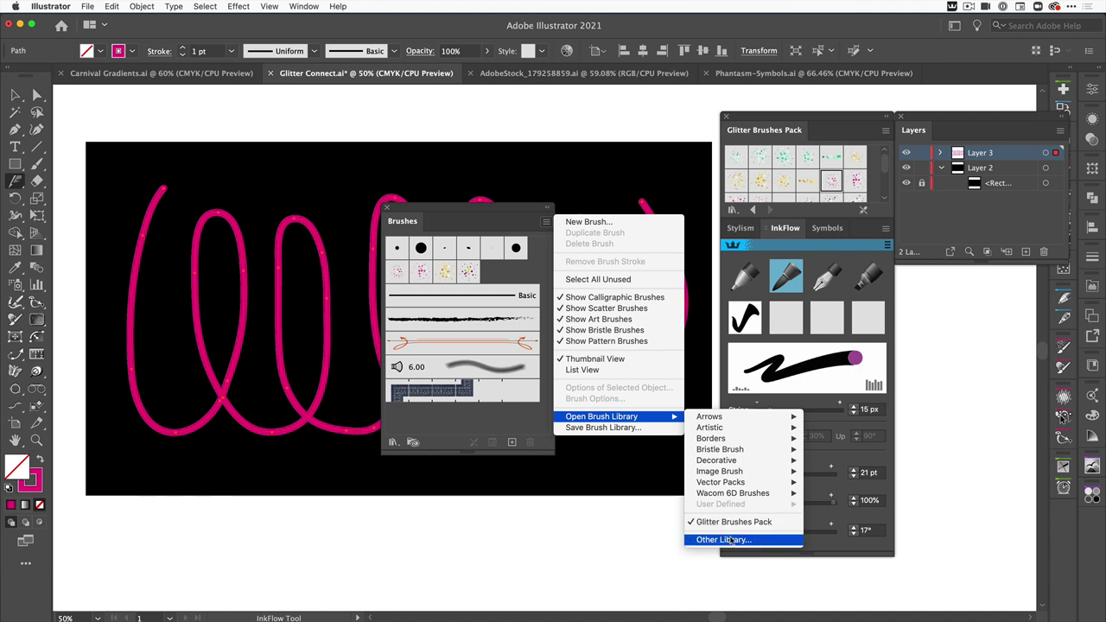
pyautogui.click(584, 204)
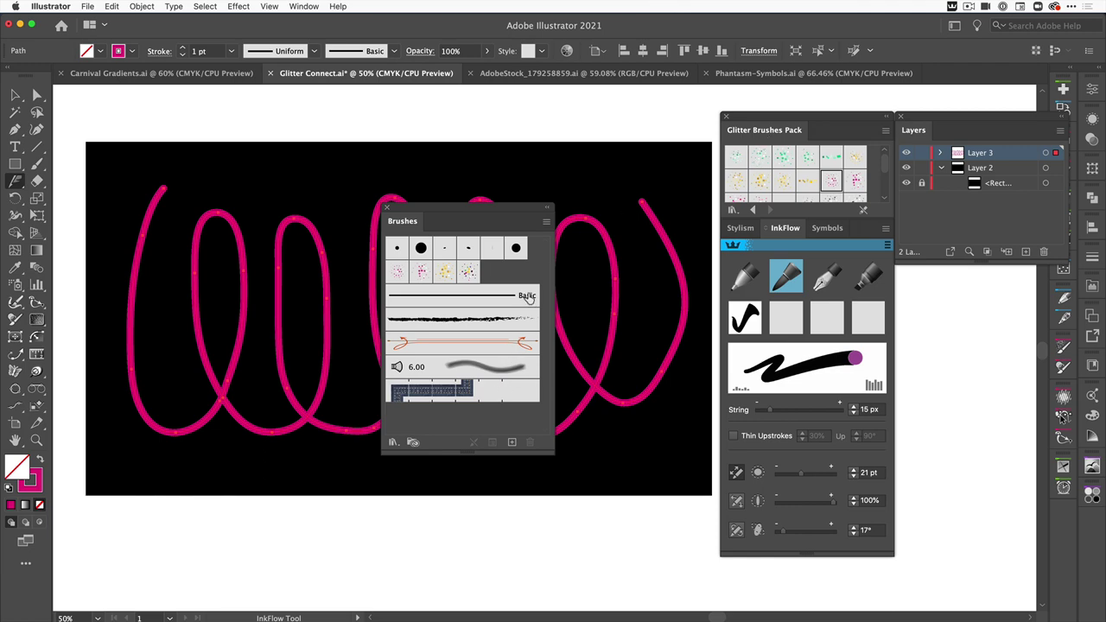
pyautogui.click(545, 223)
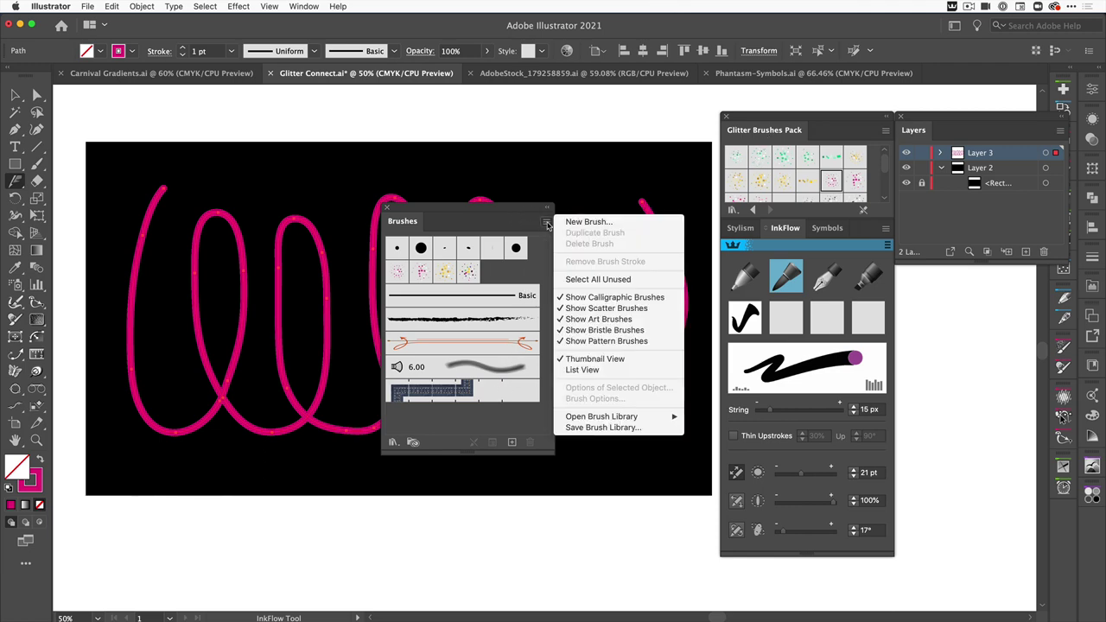
pyautogui.click(592, 279)
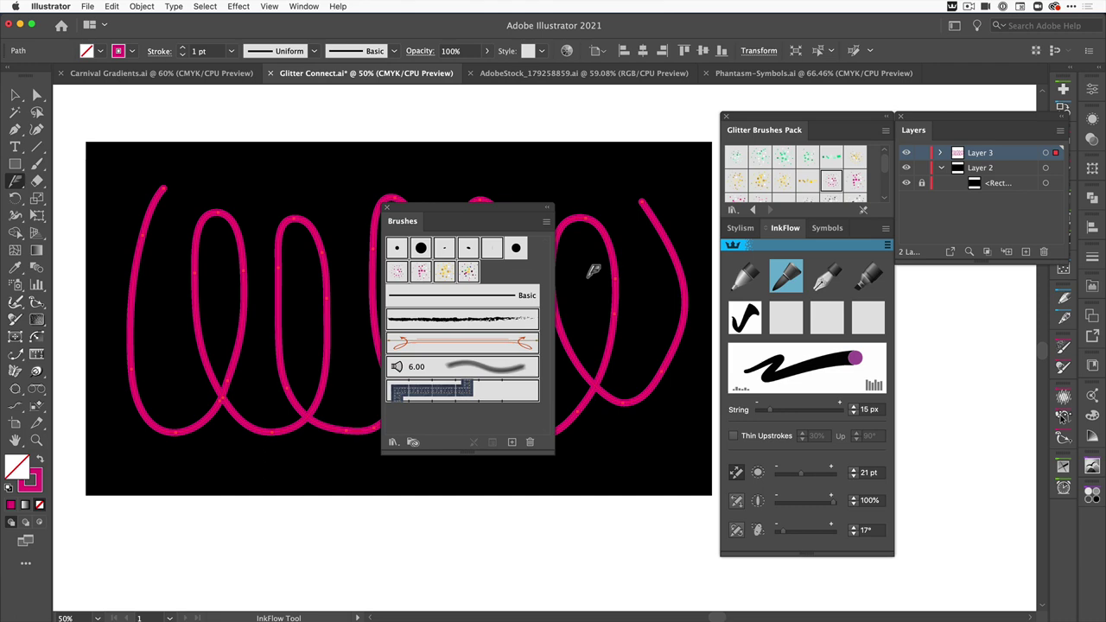
pyautogui.click(530, 441)
pyautogui.click(605, 344)
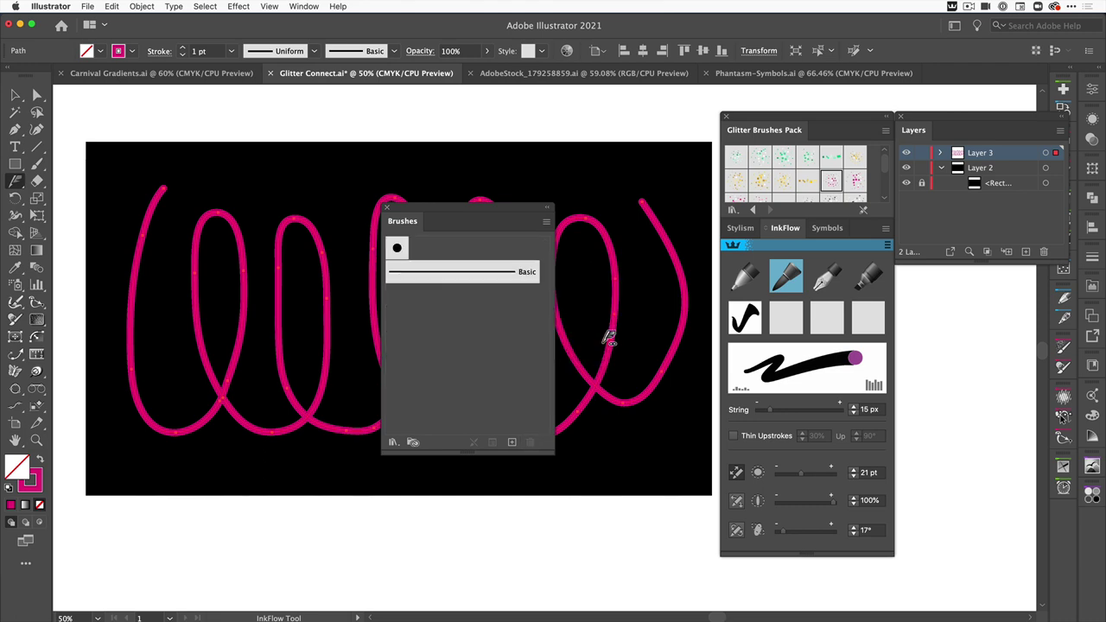
pyautogui.click(737, 156)
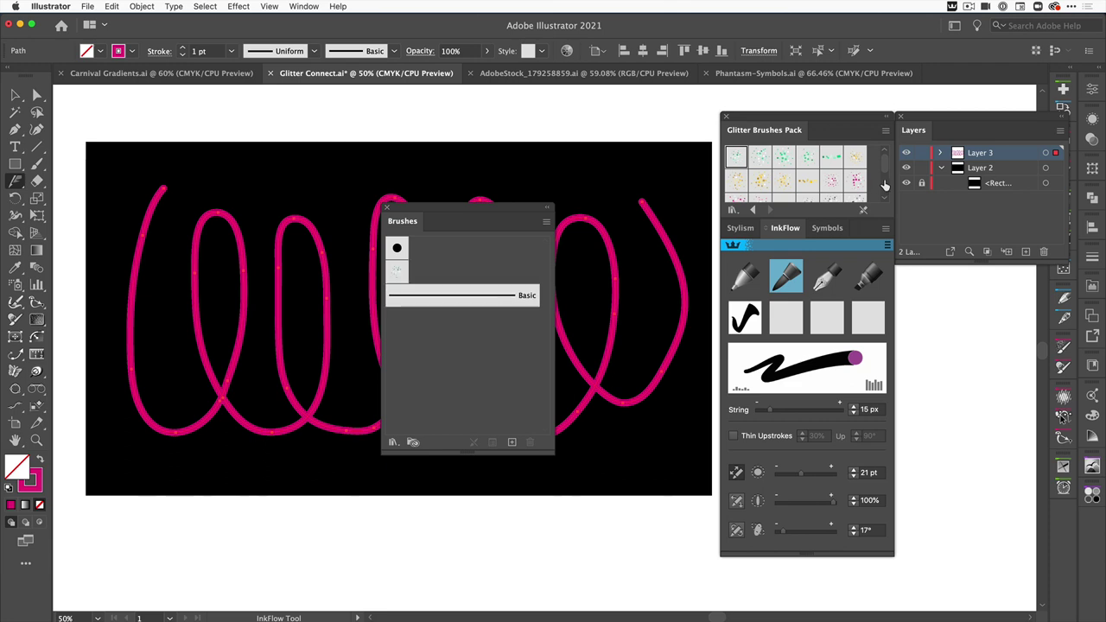
# Load the entire Glitter Brushes Pack into the document's brushes.
pyautogui.scroll(-2, 884, 190)
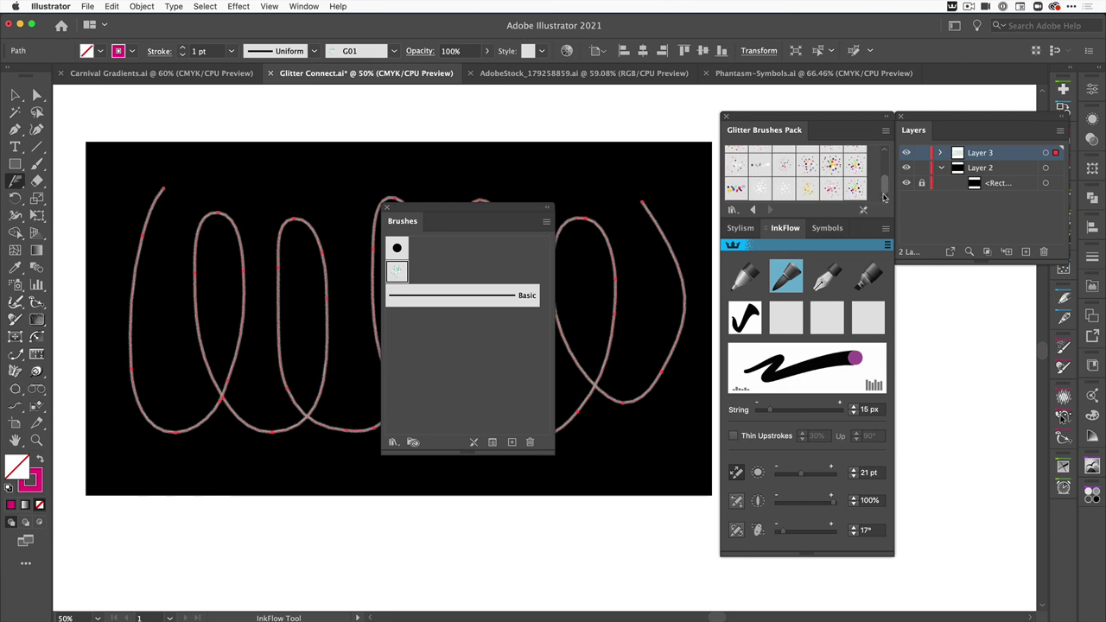
pyautogui.click(885, 131)
pyautogui.click(917, 131)
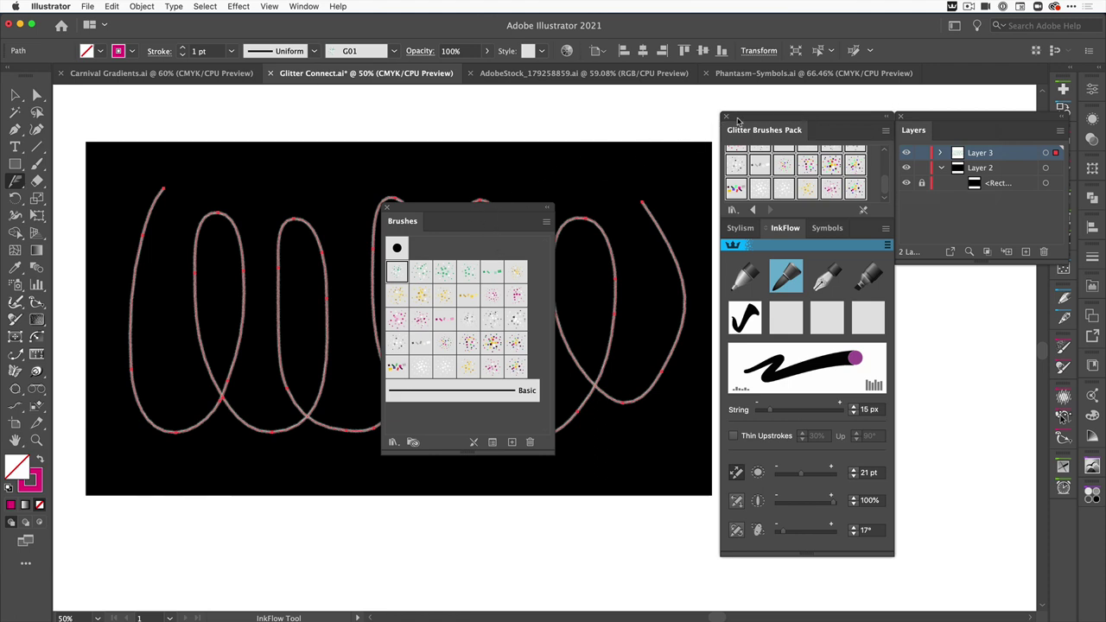
pyautogui.moveTo(490, 210)
pyautogui.mouseDown()
pyautogui.moveTo(913, 108)
pyautogui.moveTo(889, 99)
pyautogui.mouseUp()
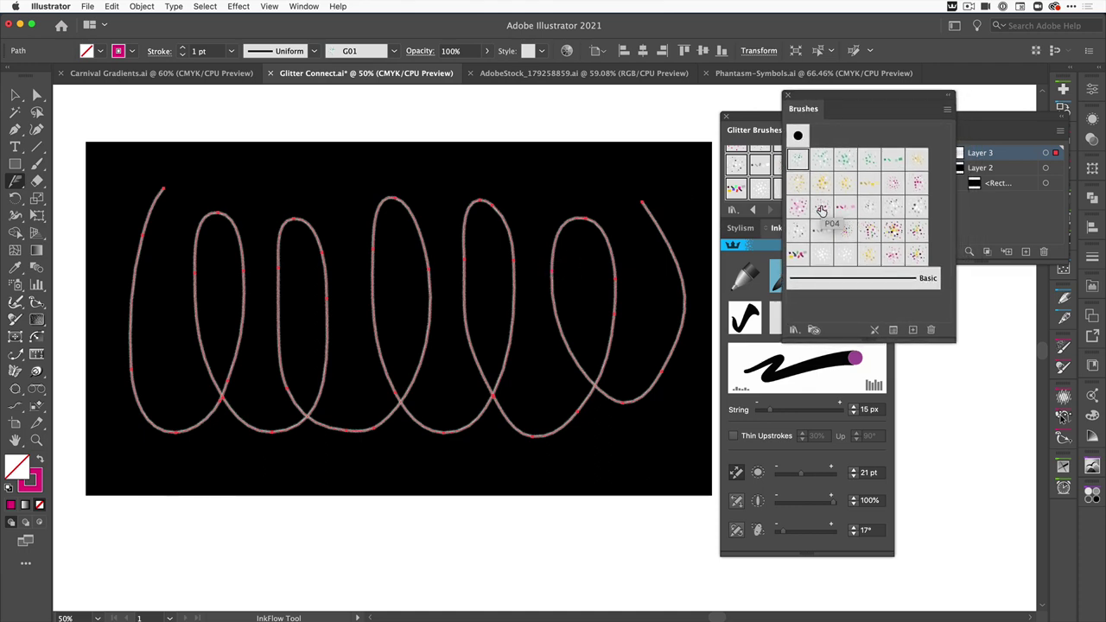
# Restyle the loops with R03, then GD03, ending on the gold GD04 glitter brush.
pyautogui.click(893, 231)
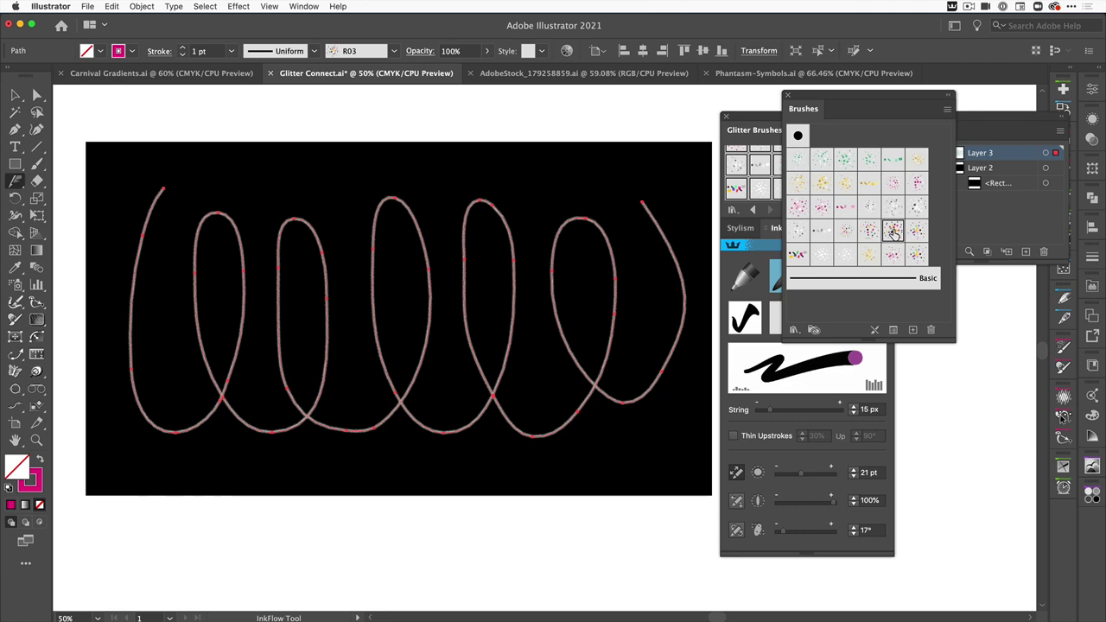
pyautogui.click(894, 233)
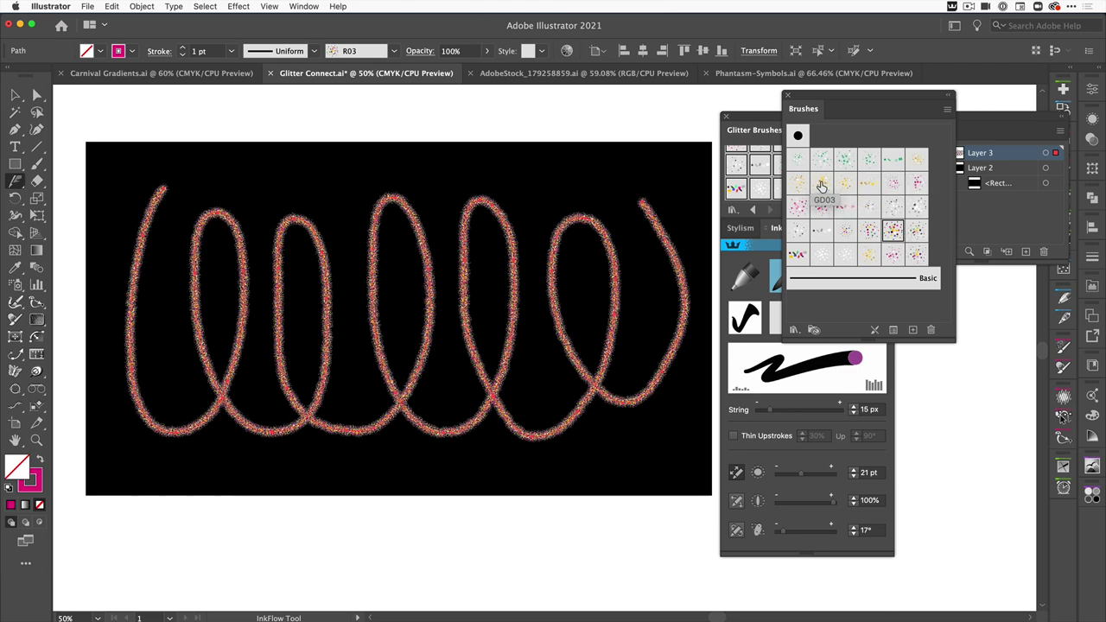
pyautogui.click(823, 185)
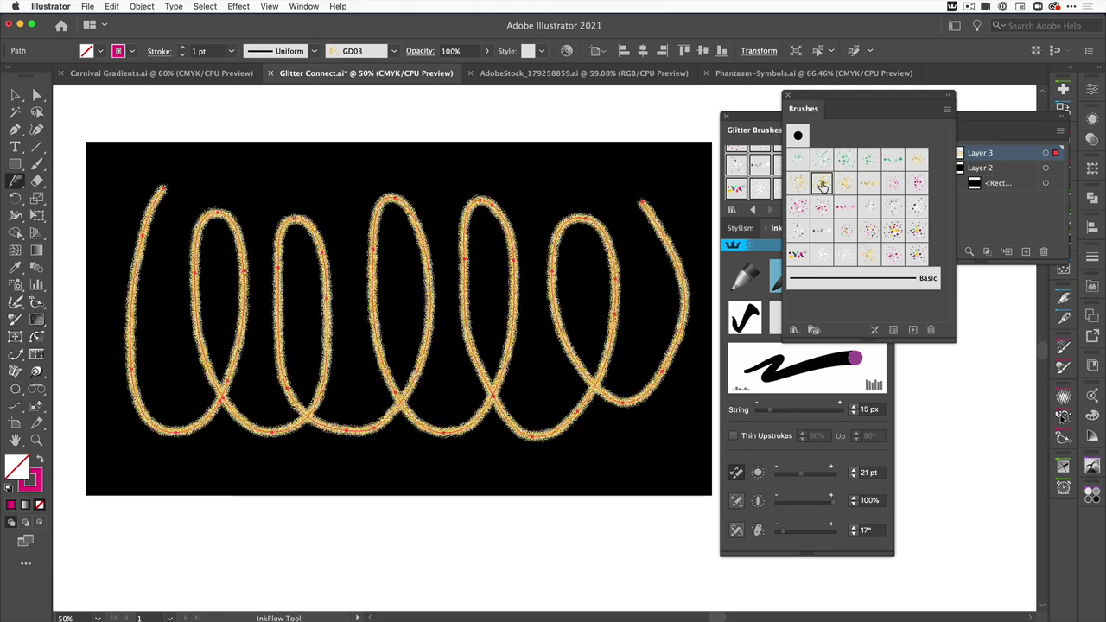
pyautogui.click(846, 185)
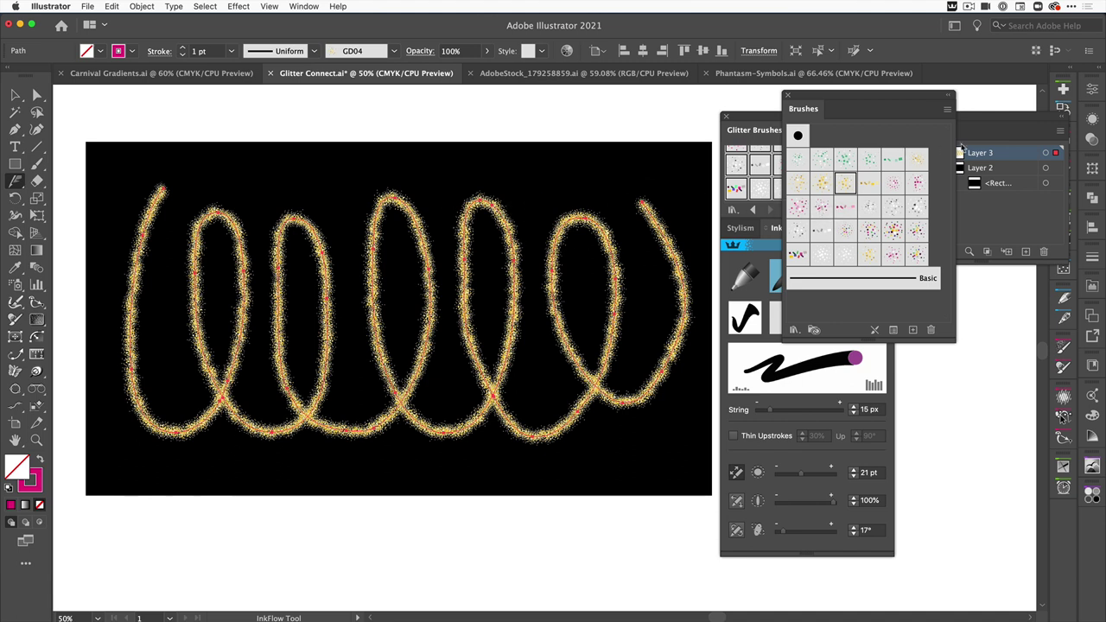
# Run VectorFirstAid's selection check and point removal on the glitter spiral, which finds no issues.
pyautogui.click(1063, 89)
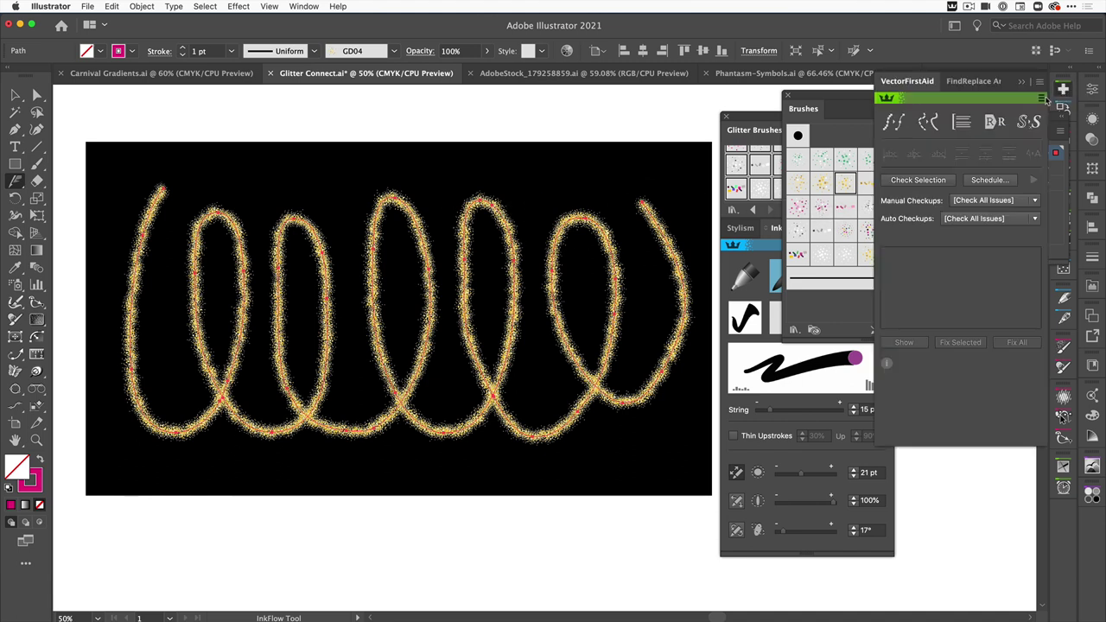
pyautogui.click(910, 181)
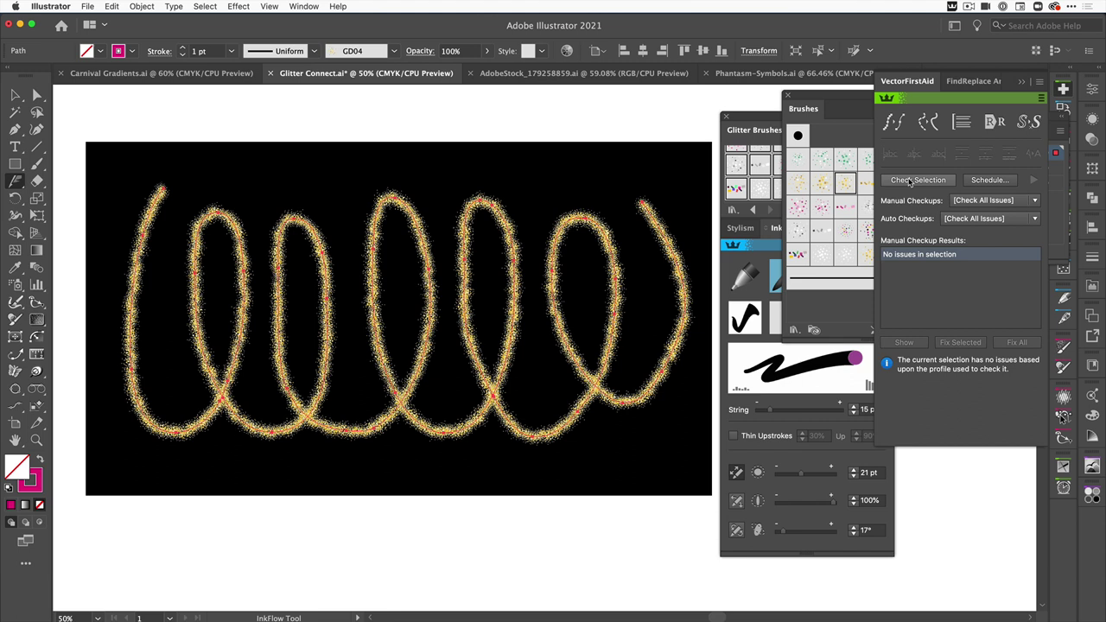
pyautogui.click(896, 122)
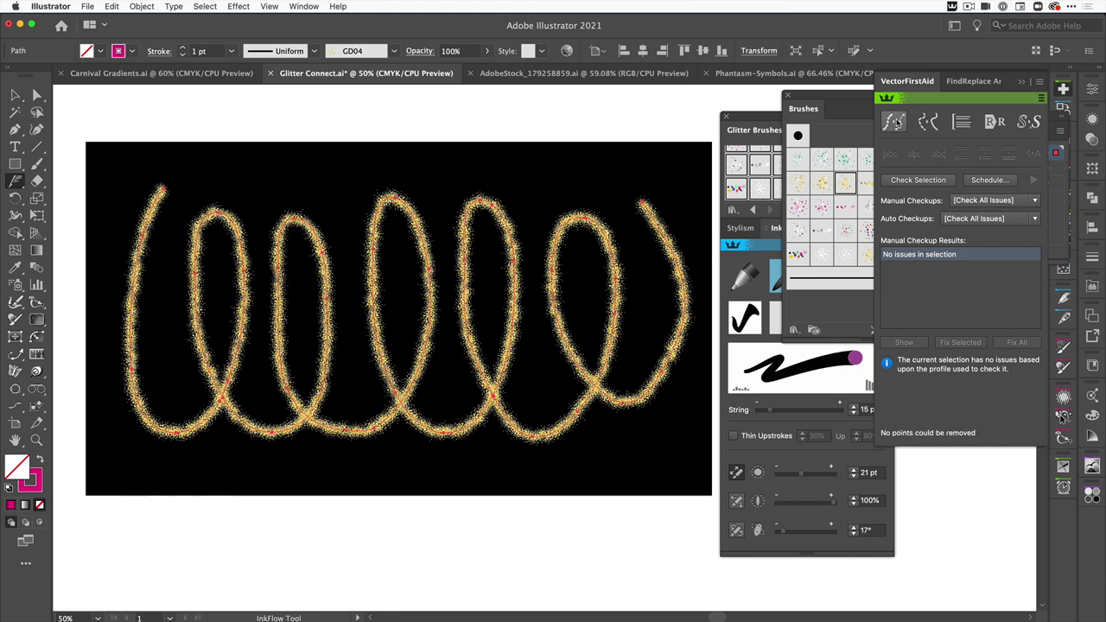
pyautogui.click(1025, 82)
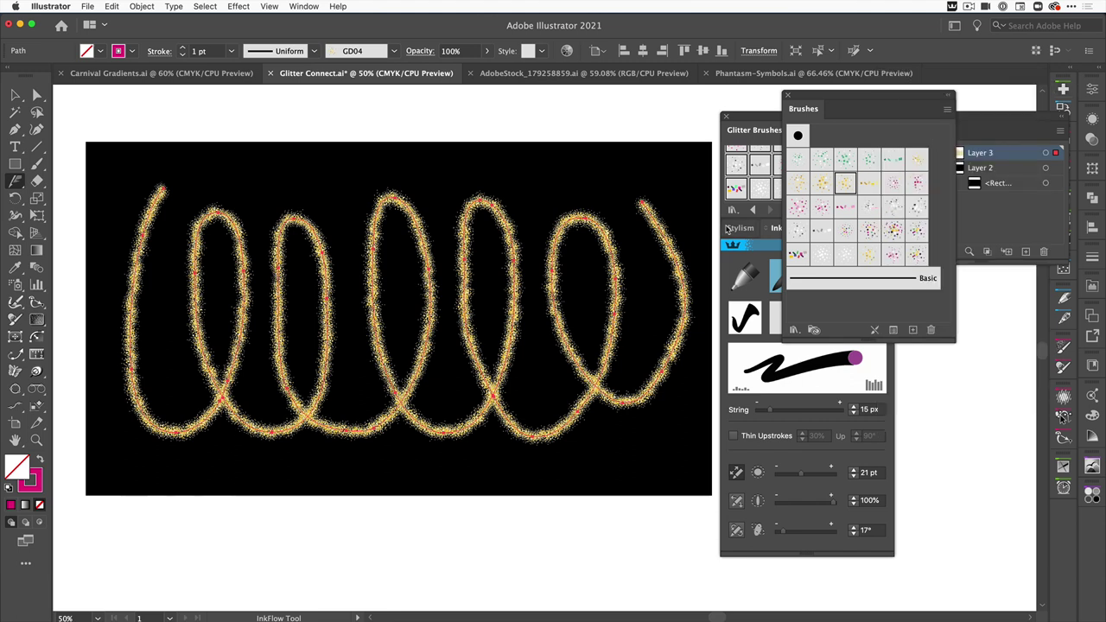
pyautogui.click(23, 97)
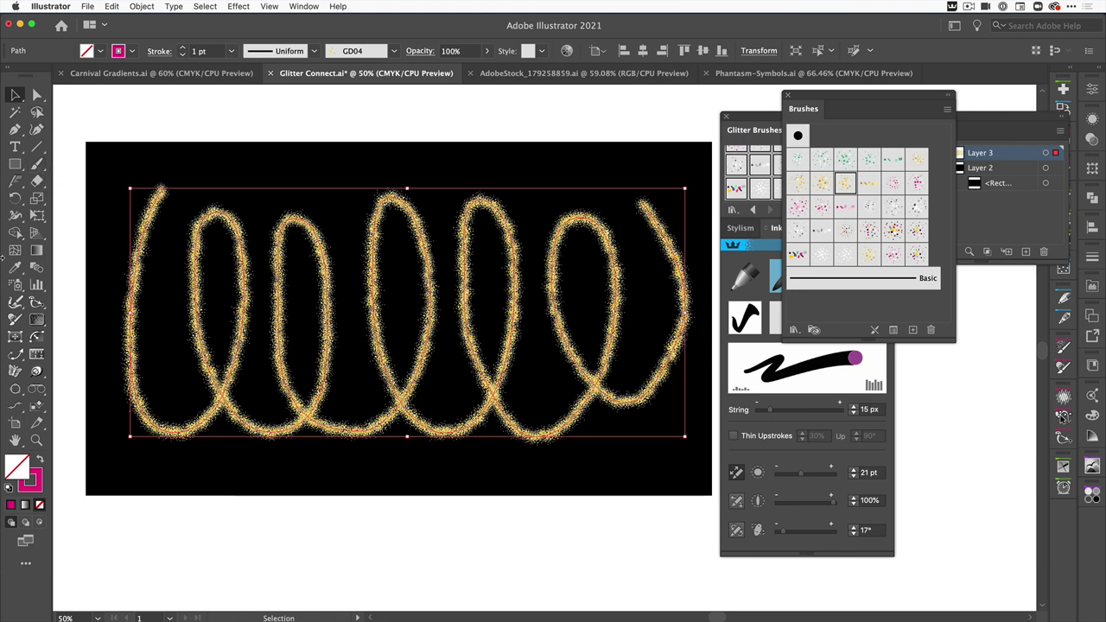
pyautogui.click(16, 147)
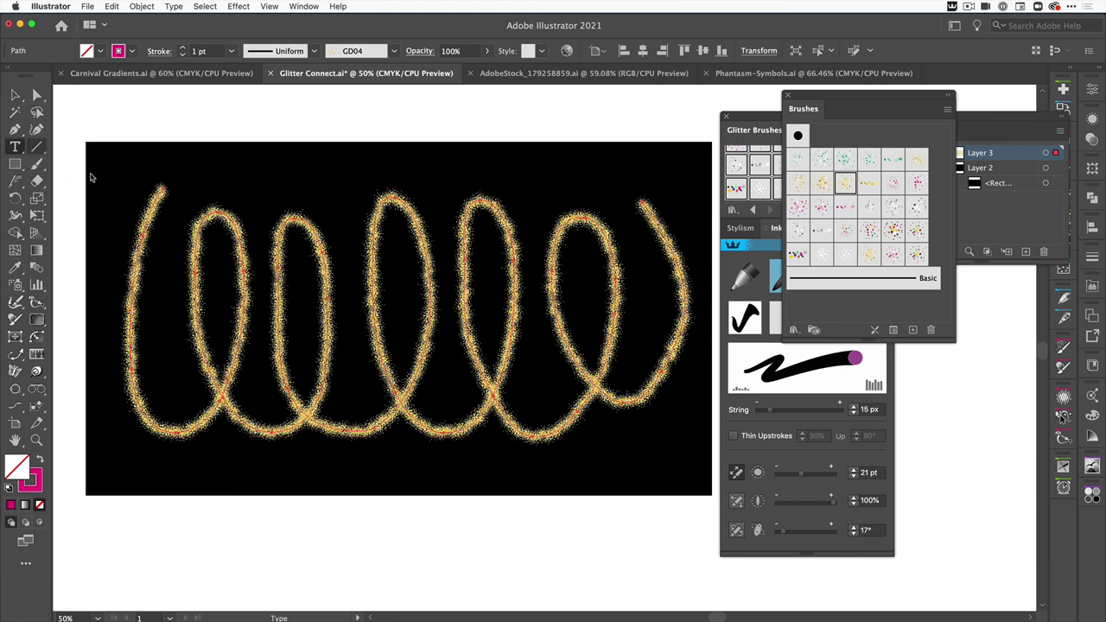
# Place a placeholder text object and enlarge it across the glitter loops.
pyautogui.click(273, 191)
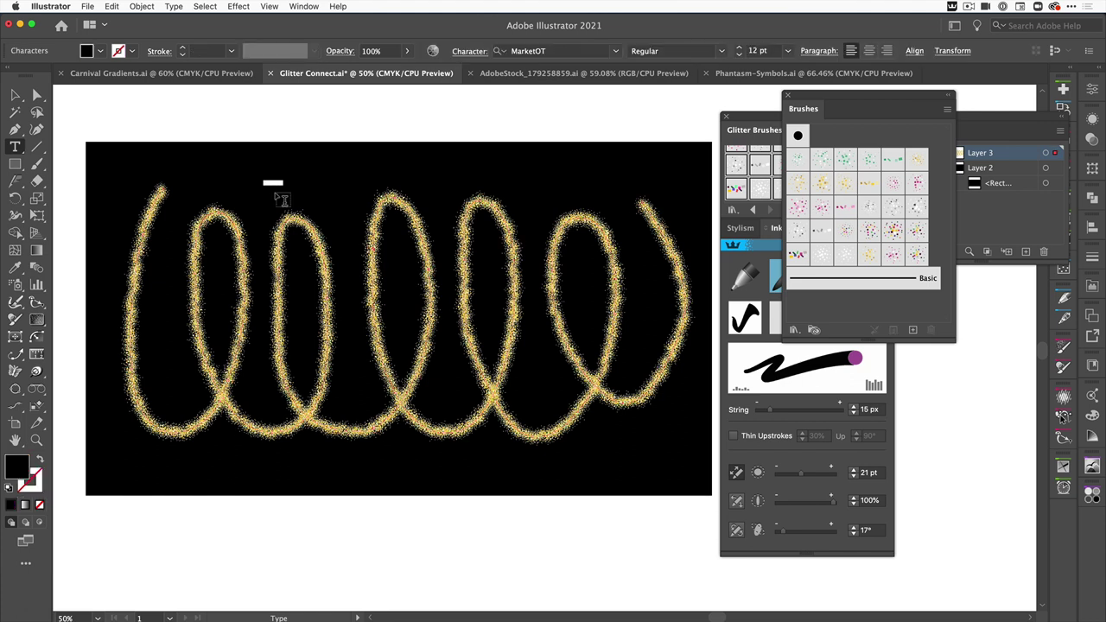
pyautogui.click(100, 51)
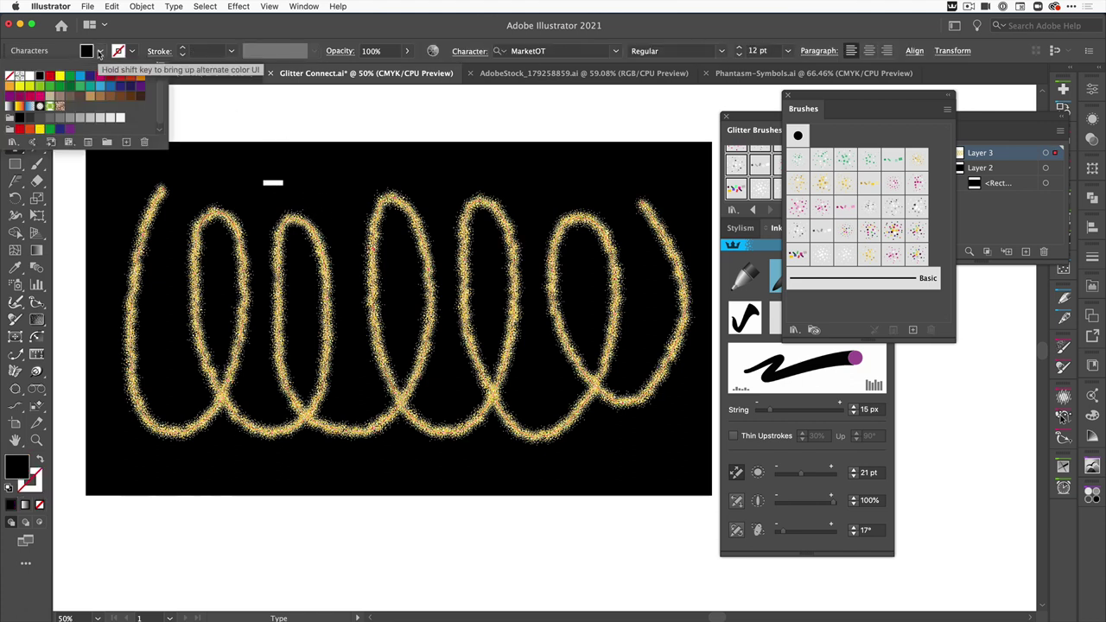
pyautogui.click(80, 89)
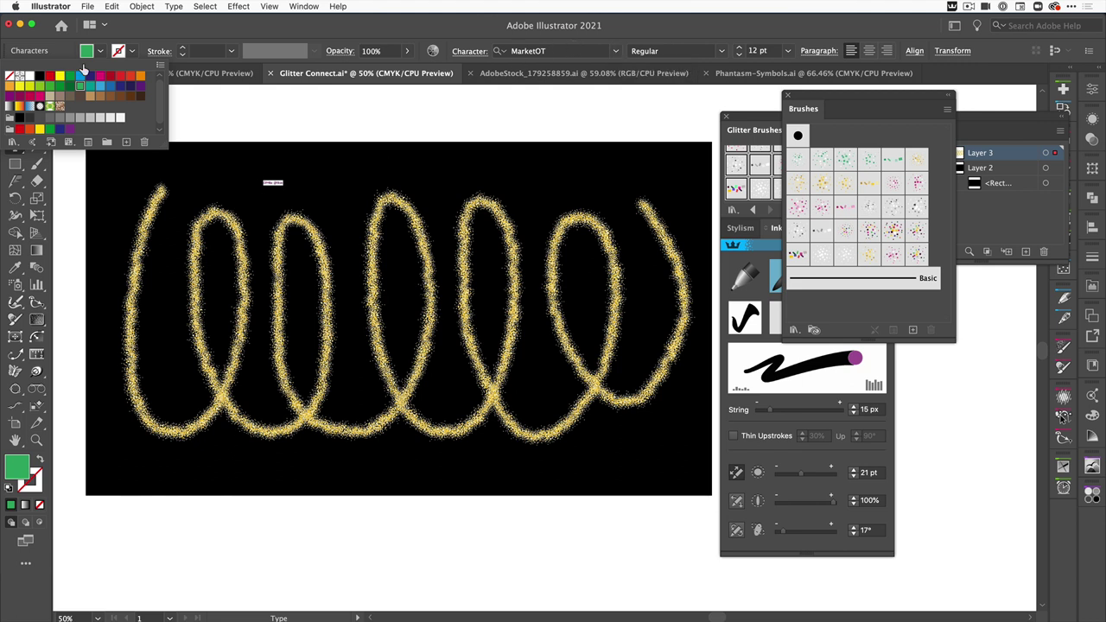
pyautogui.click(143, 32)
pyautogui.click(15, 94)
pyautogui.click(273, 183)
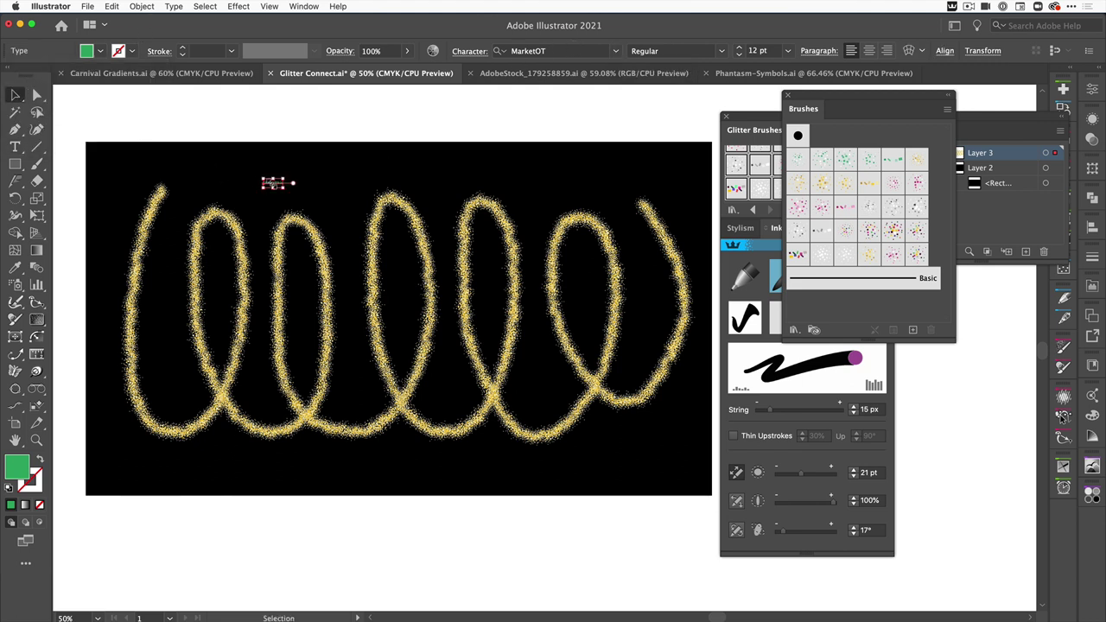
pyautogui.moveTo(285, 186); pyautogui.dragTo(632, 335)
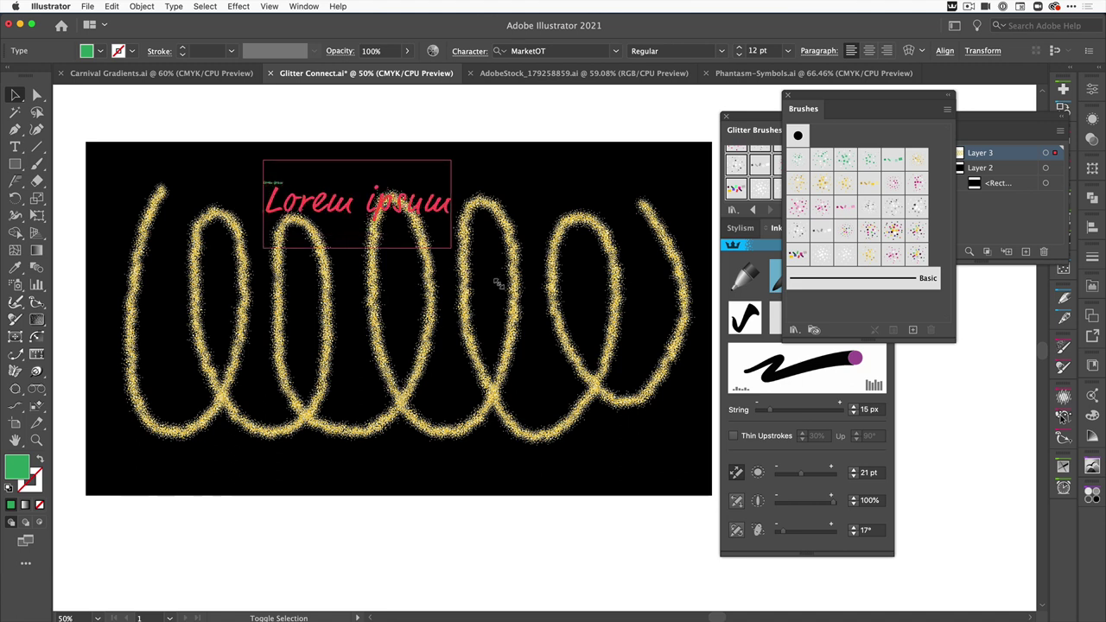
# Colour the text magenta and replace the Lorem ipsum with 'Sparkle'.
pyautogui.click(101, 51)
pyautogui.click(99, 78)
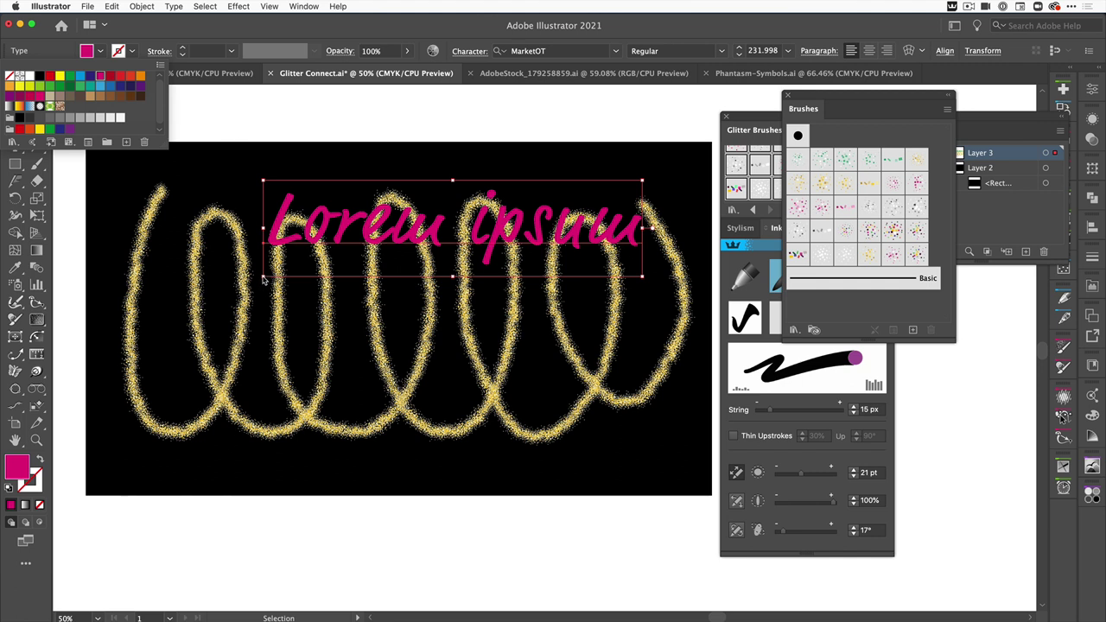
pyautogui.click(285, 227)
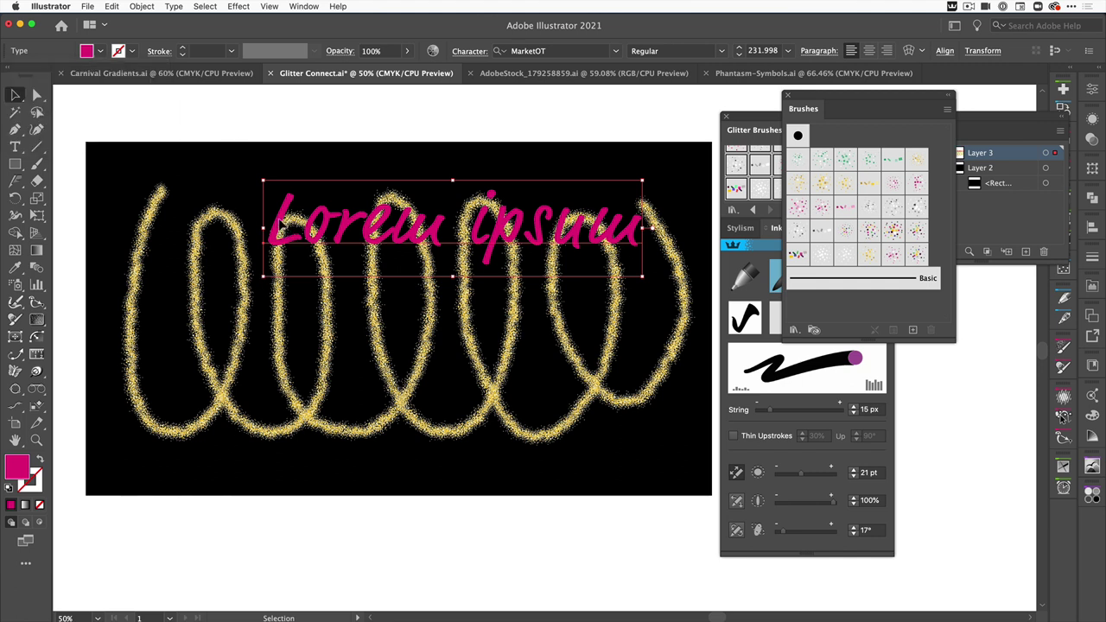
pyautogui.press('t')
pyautogui.moveTo(279, 215); pyautogui.dragTo(707, 229)
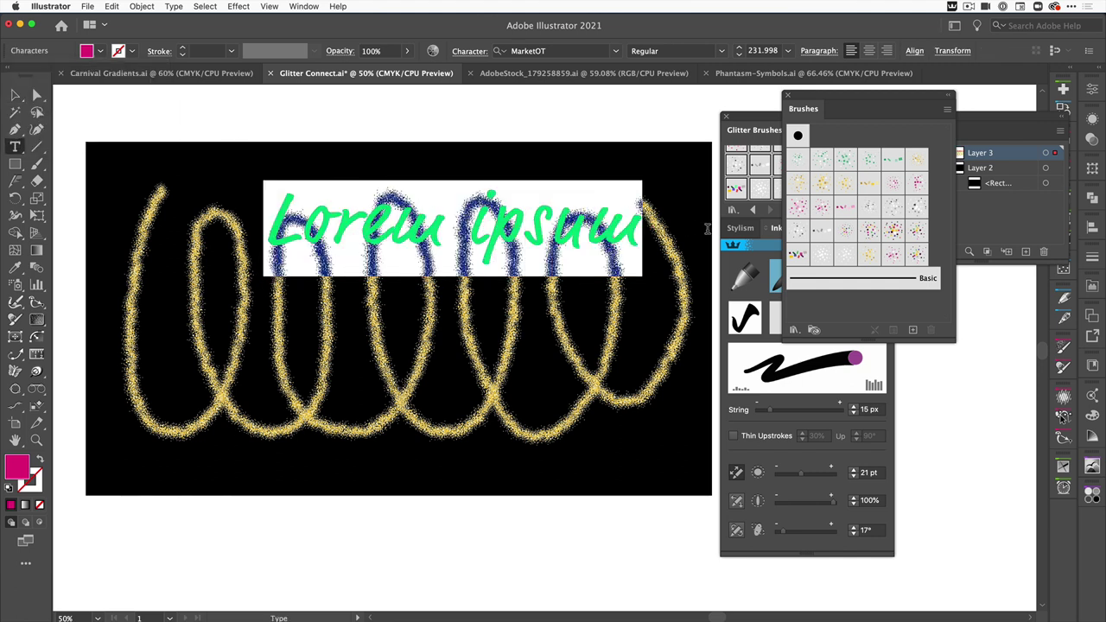
pyautogui.write('S')
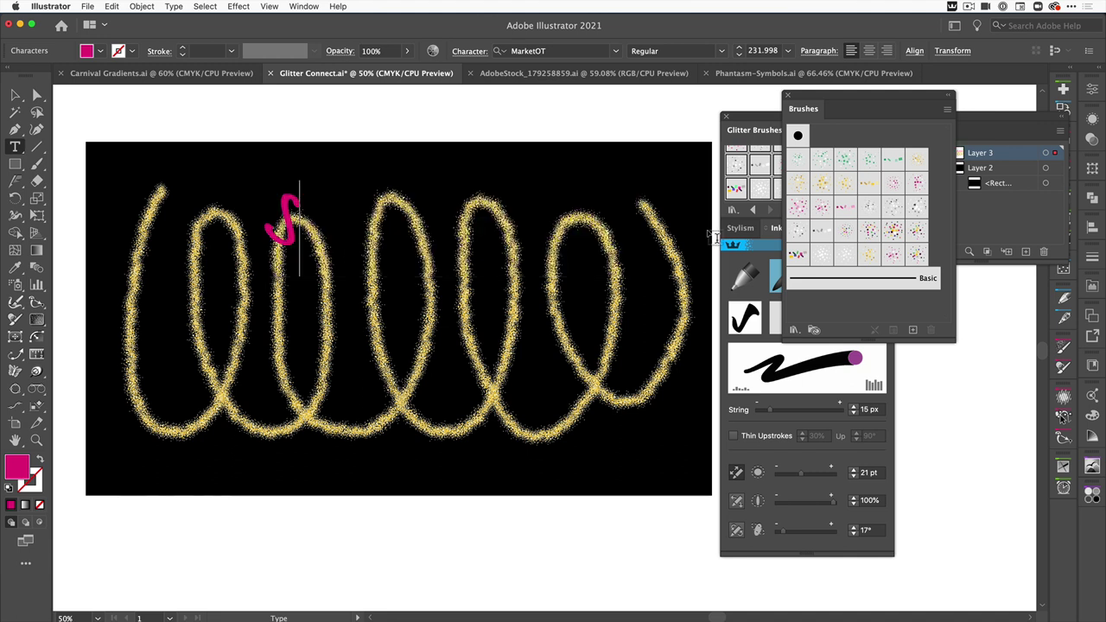
pyautogui.write('parkle')
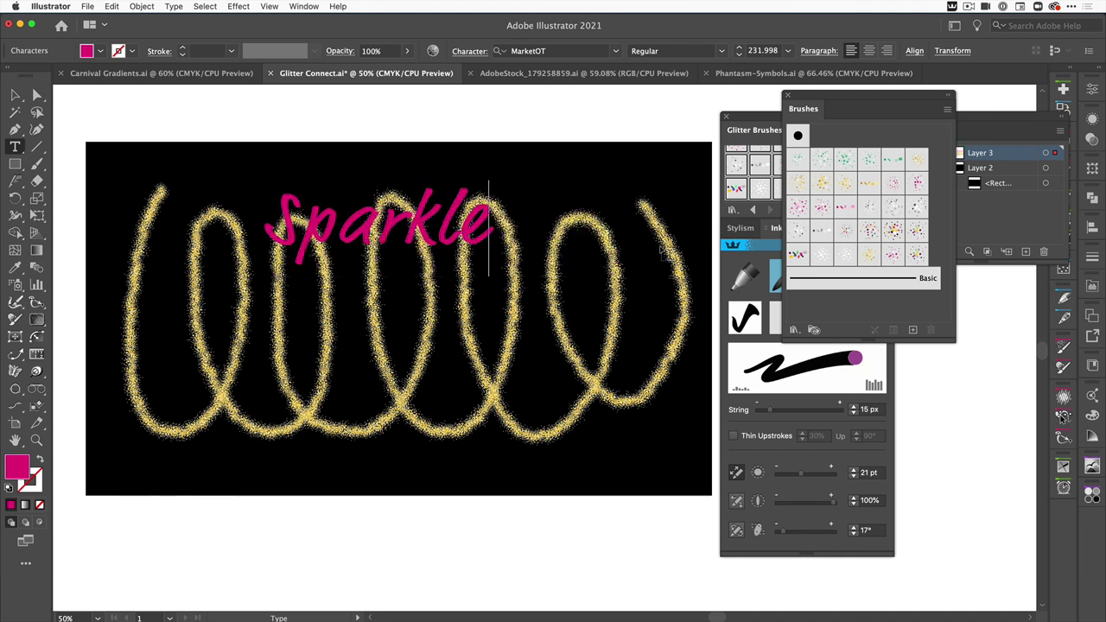
# Scale 'Sparkle' up to span the black canvas and nudge it into place.
pyautogui.click(16, 94)
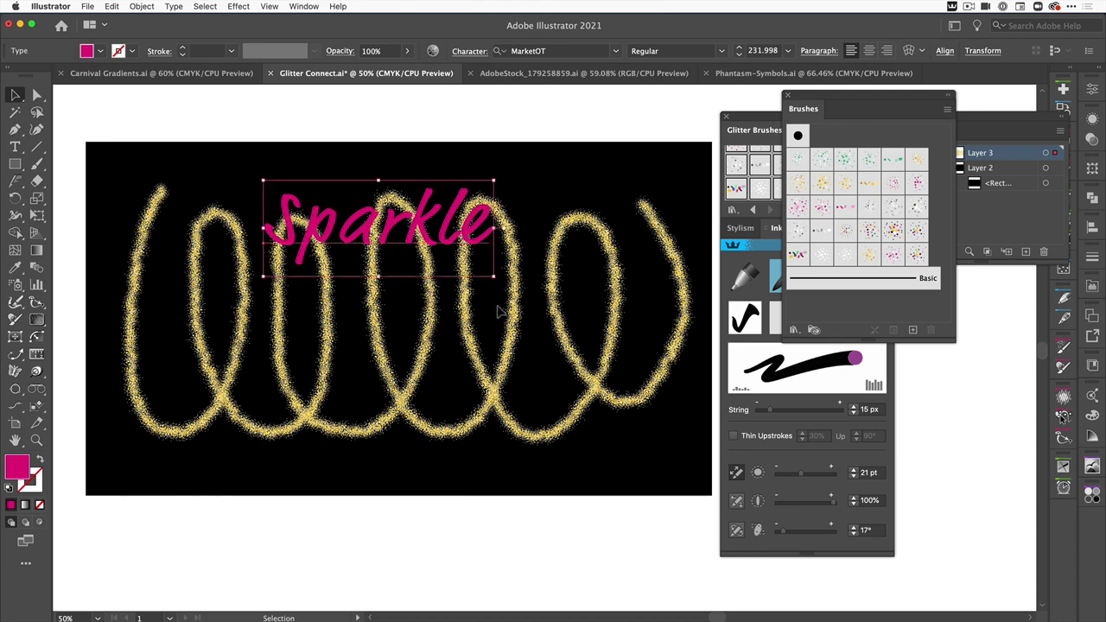
pyautogui.moveTo(491, 277); pyautogui.dragTo(670, 350)
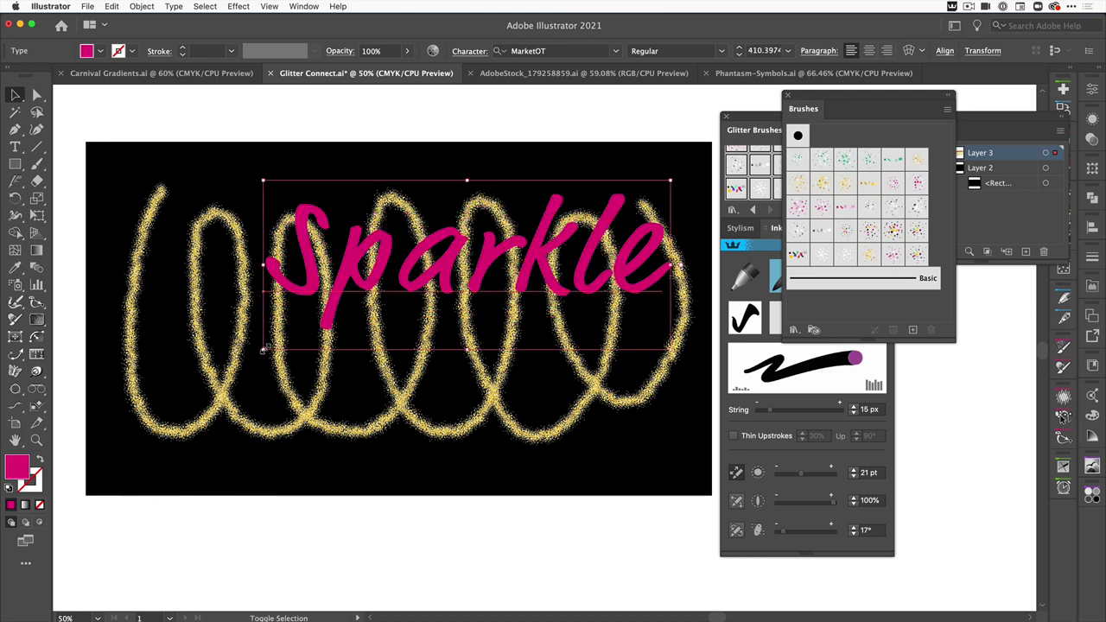
pyautogui.moveTo(268, 345)
pyautogui.mouseDown()
pyautogui.moveTo(173, 395)
pyautogui.moveTo(158, 442)
pyautogui.mouseUp()
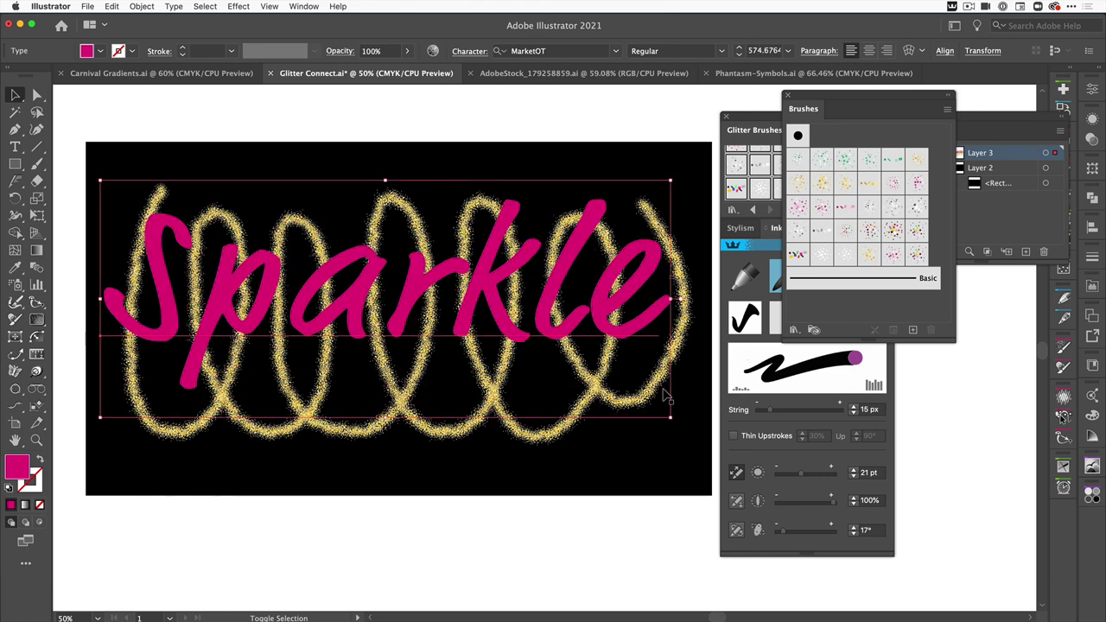
pyautogui.moveTo(671, 420); pyautogui.dragTo(706, 430)
pyautogui.moveTo(519, 311); pyautogui.dragTo(516, 317)
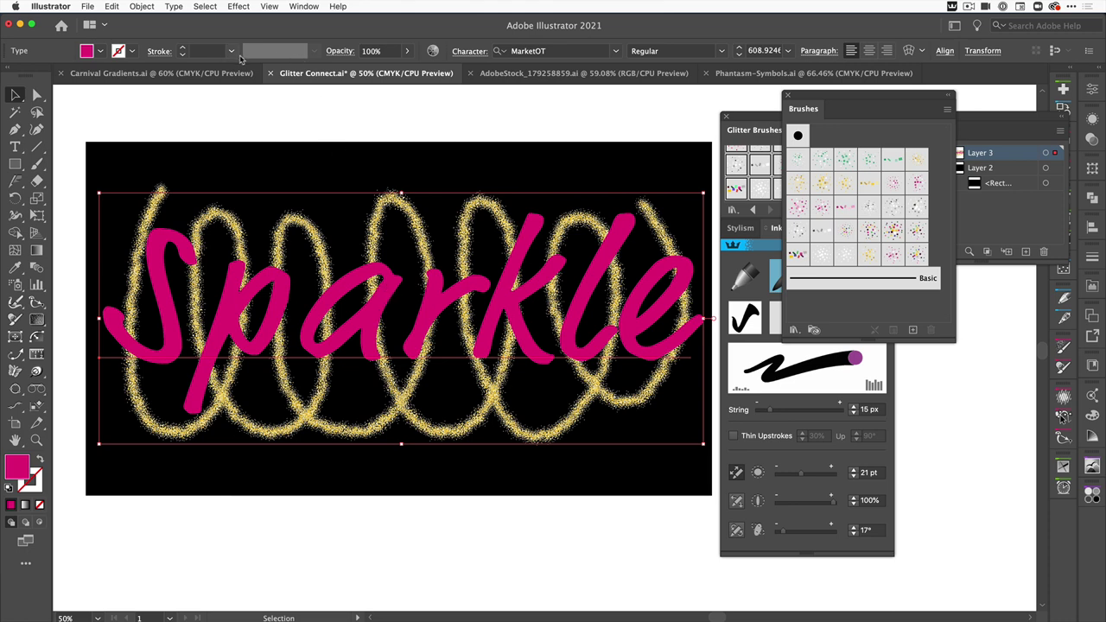
# Convert Sparkle to outlines and swap fill and stroke for hollow letters.
pyautogui.click(175, 7)
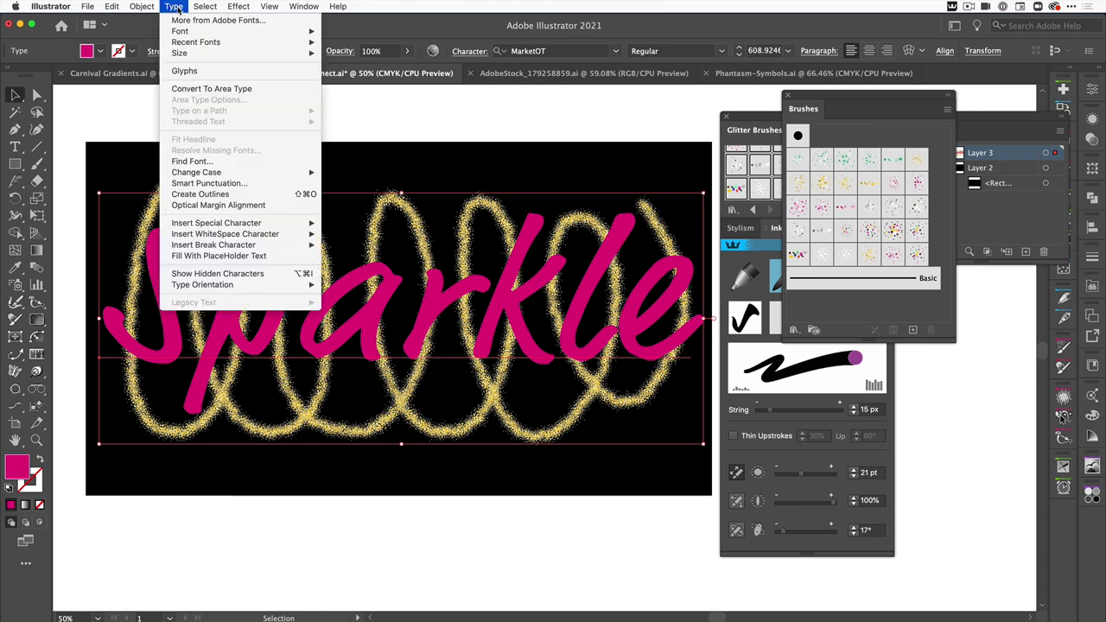
pyautogui.click(210, 194)
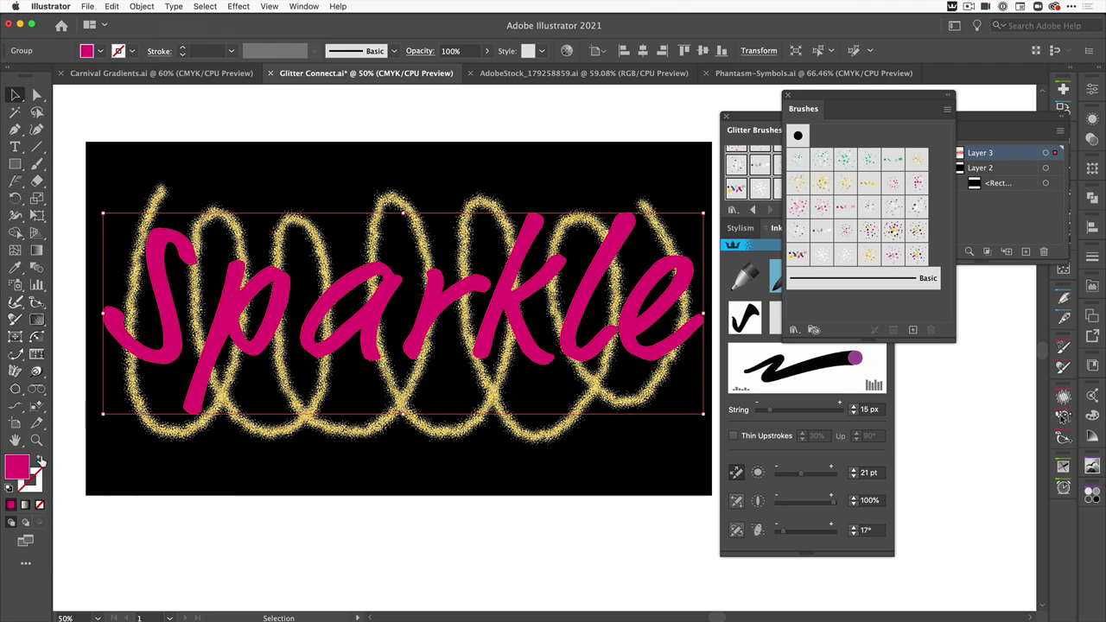
pyautogui.click(40, 463)
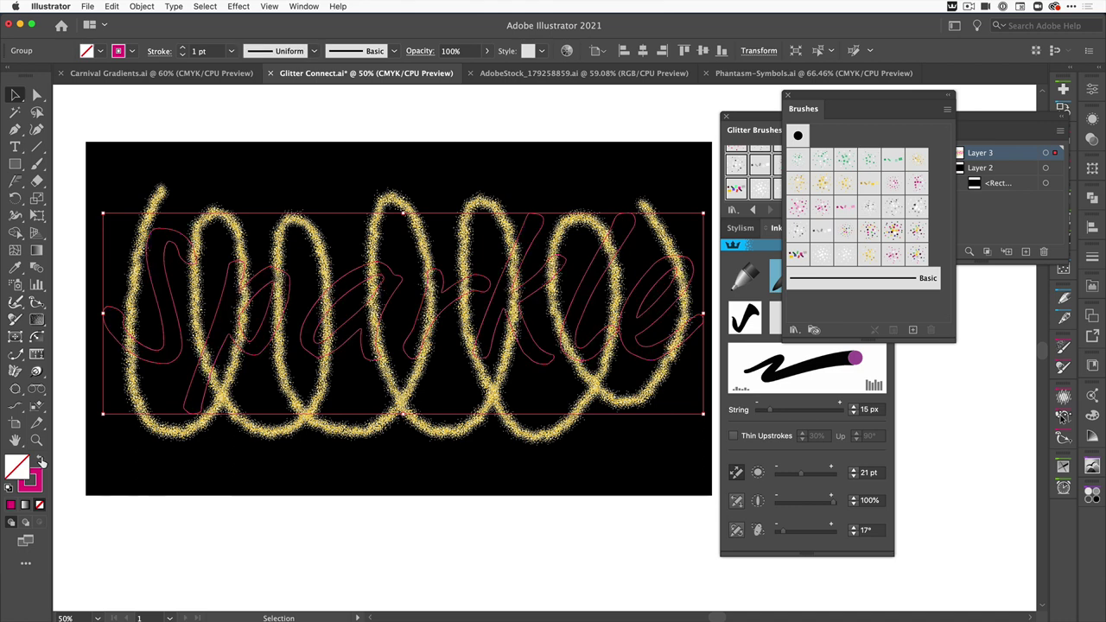
# Set the letter outlines' stroke weight to 28 pt.
pyautogui.click(182, 48)
pyautogui.click(183, 48)
pyautogui.click(182, 48)
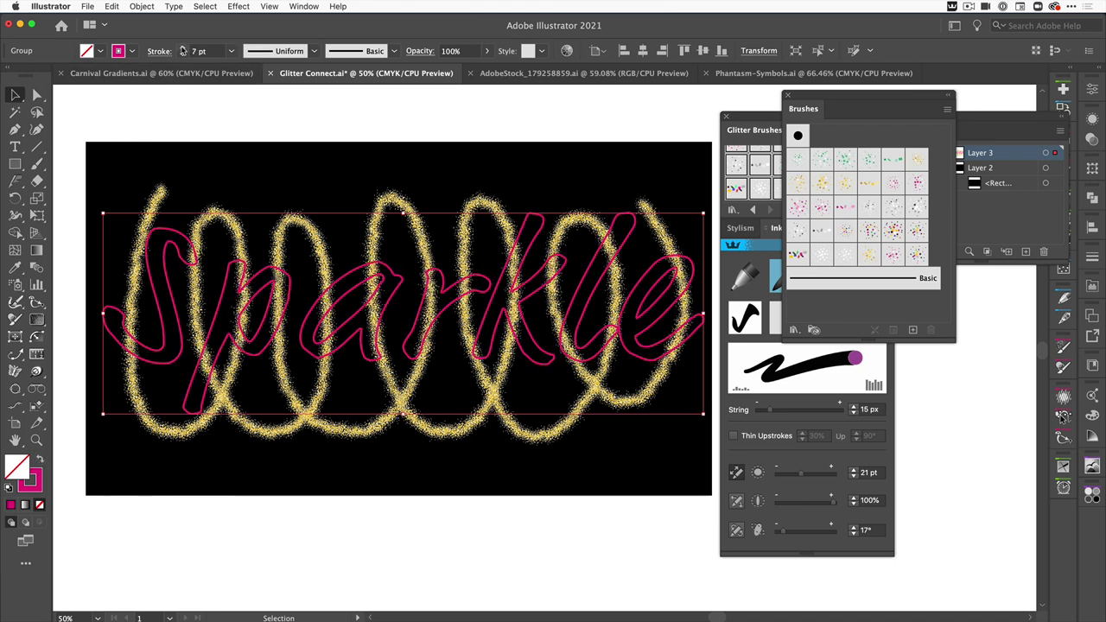
pyautogui.click(182, 48)
pyautogui.click(183, 49)
pyautogui.click(182, 49)
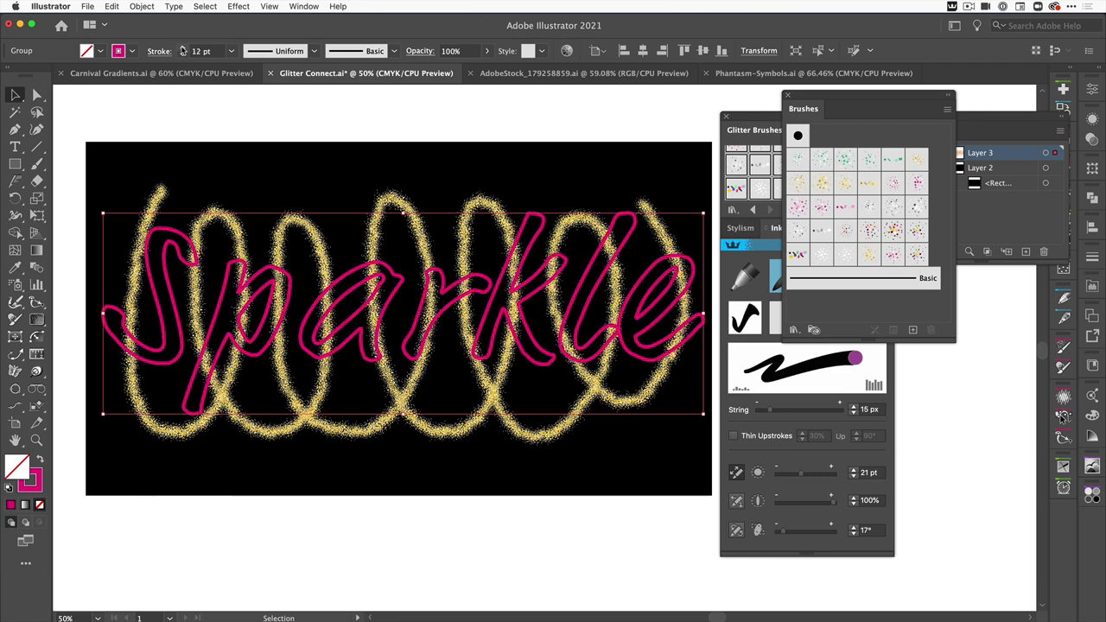
pyautogui.click(183, 48)
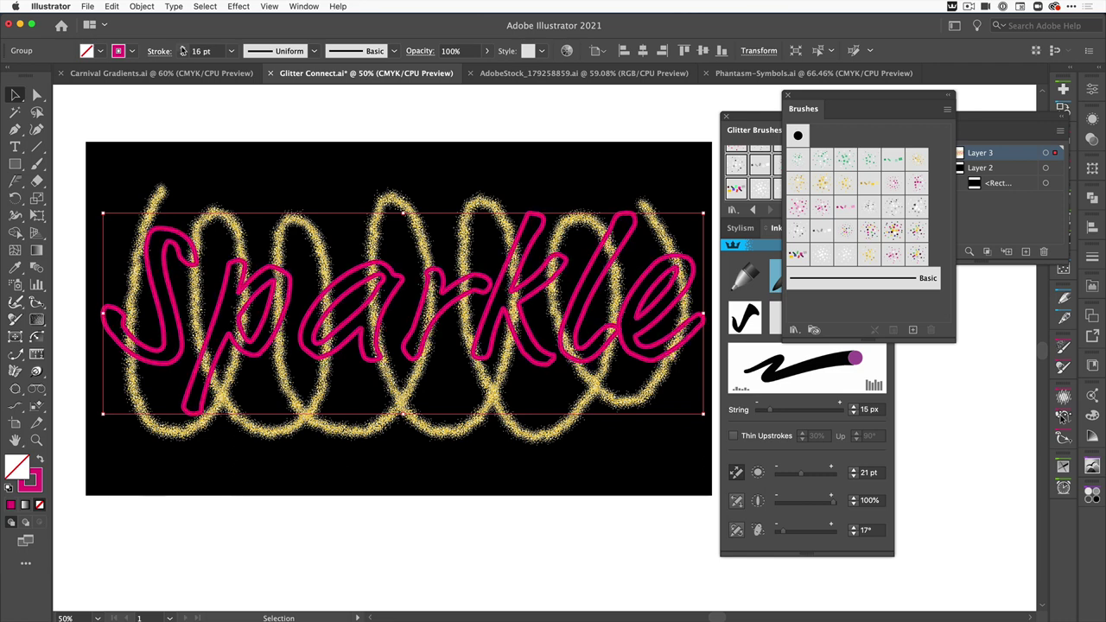
pyautogui.click(182, 49)
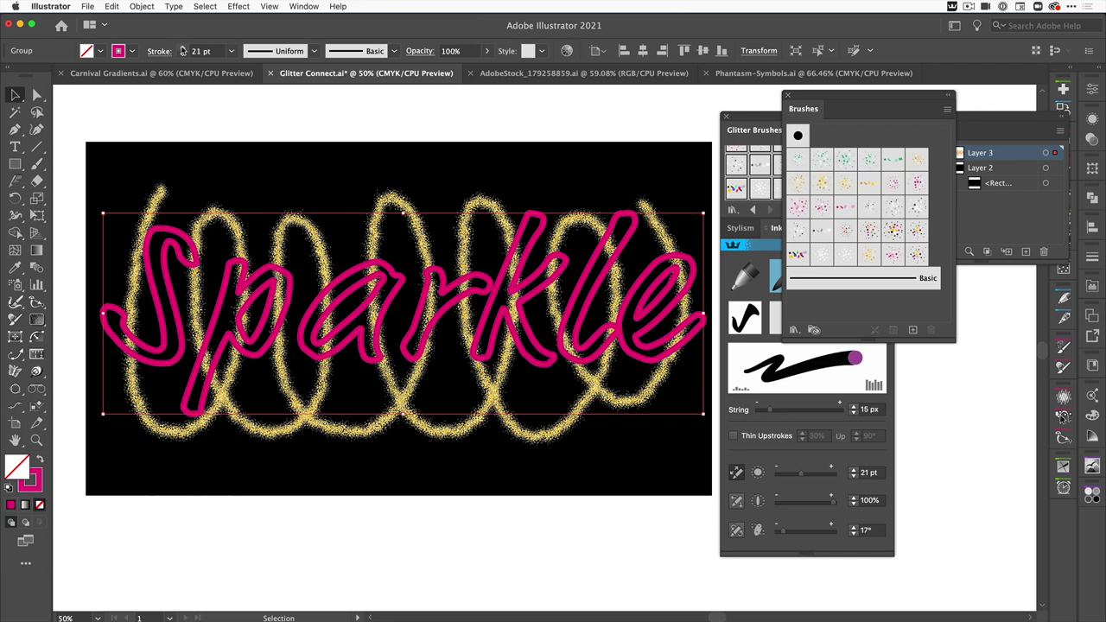
pyautogui.click(182, 48)
pyautogui.click(182, 49)
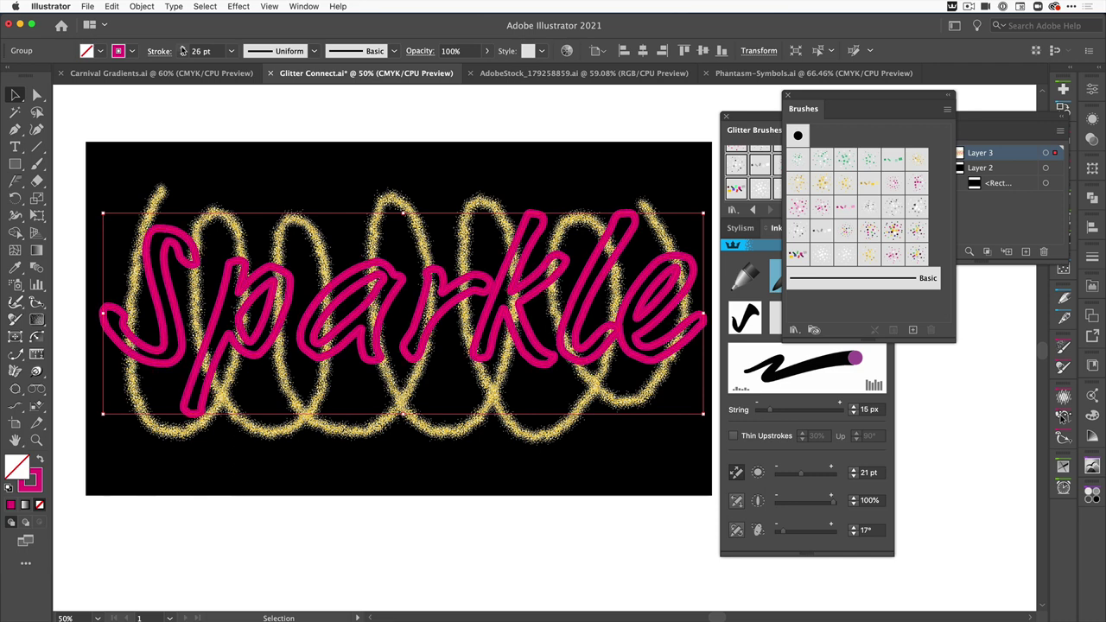
pyautogui.click(182, 49)
pyautogui.click(183, 48)
pyautogui.press('Up')
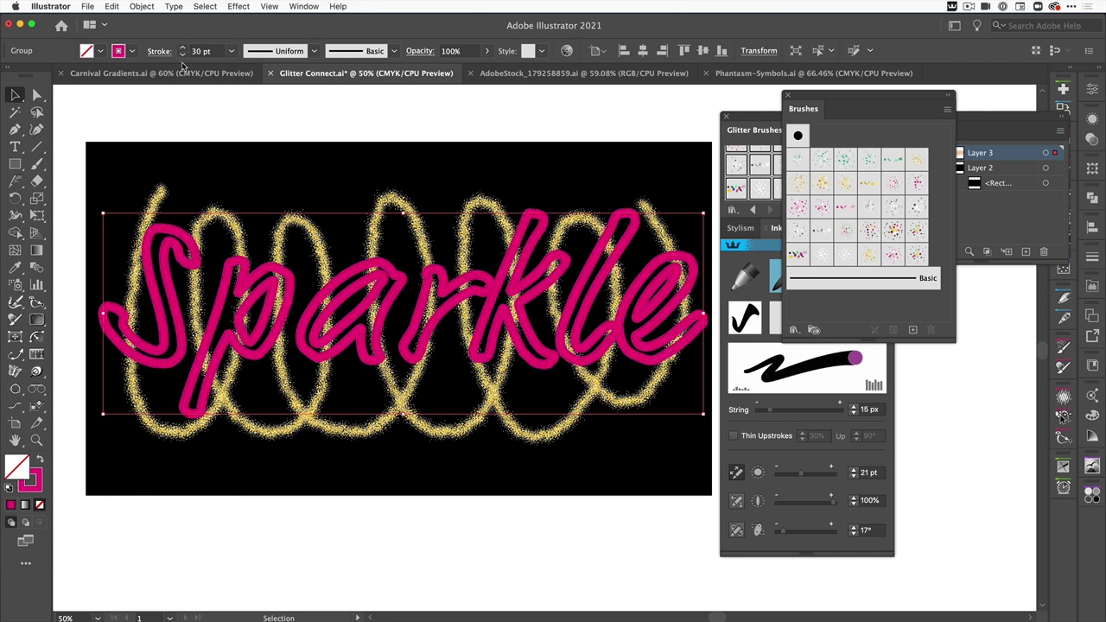
pyautogui.press('Up')
pyautogui.press('Up')
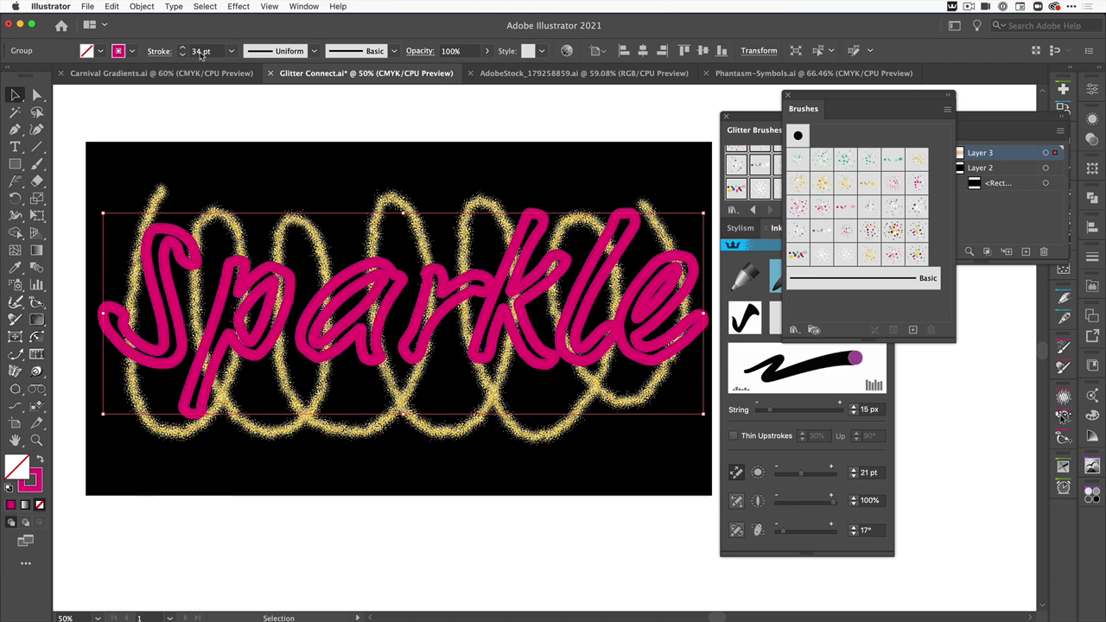
pyautogui.press('Up')
pyautogui.press('Up')
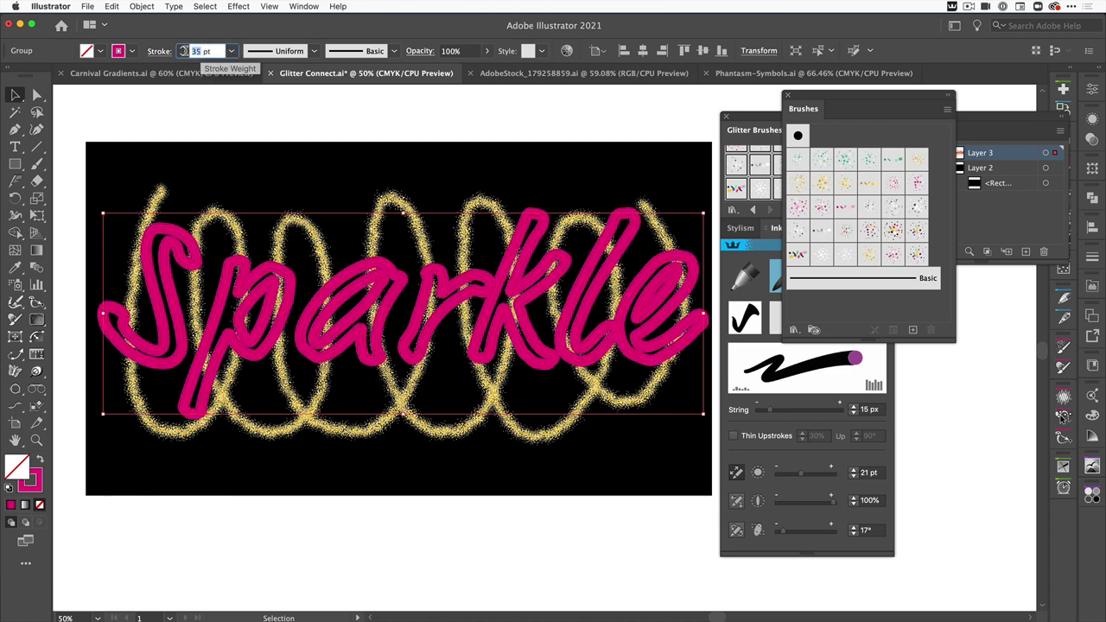
pyautogui.write('28')
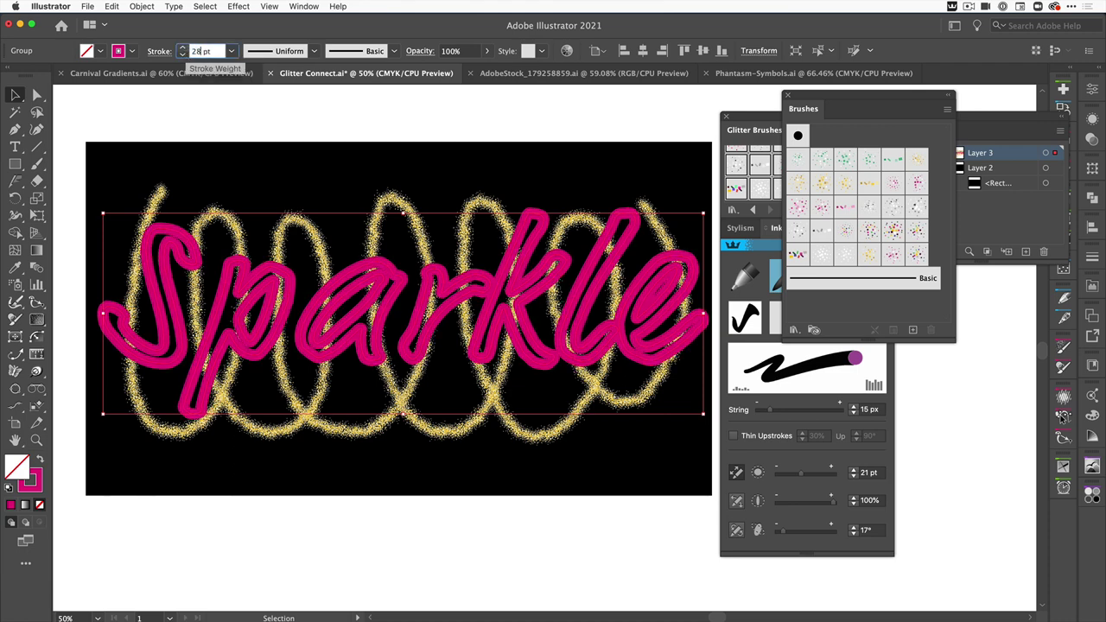
pyautogui.press('Return')
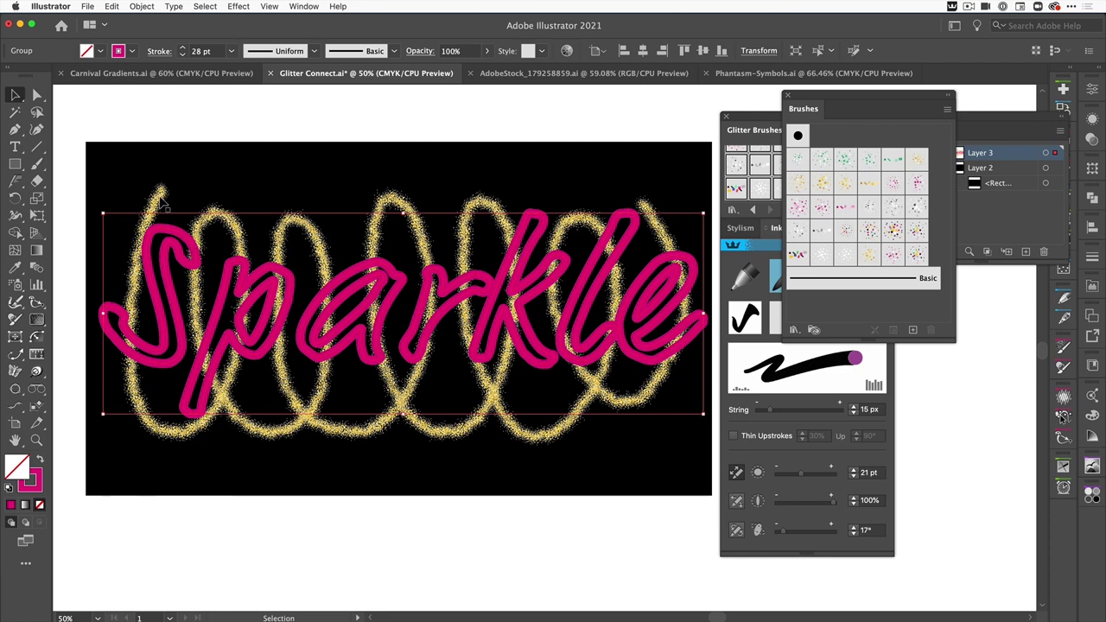
# Select the loops and Sparkle, then apply Cut Paths with Don't Alter Topmost Path.
pyautogui.click(164, 207)
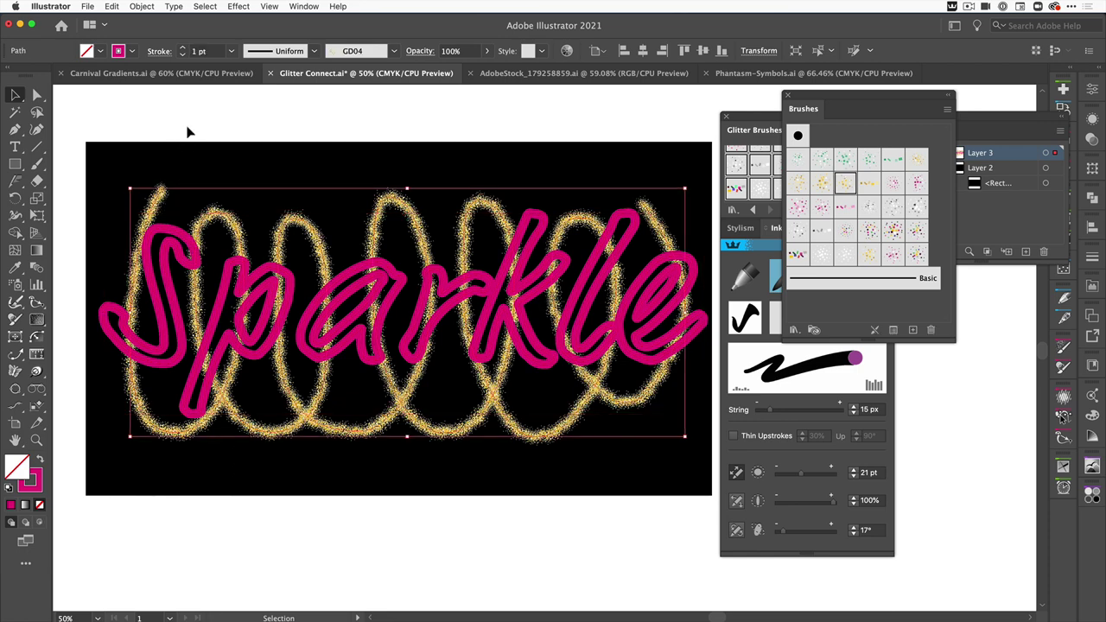
pyautogui.click(135, 176)
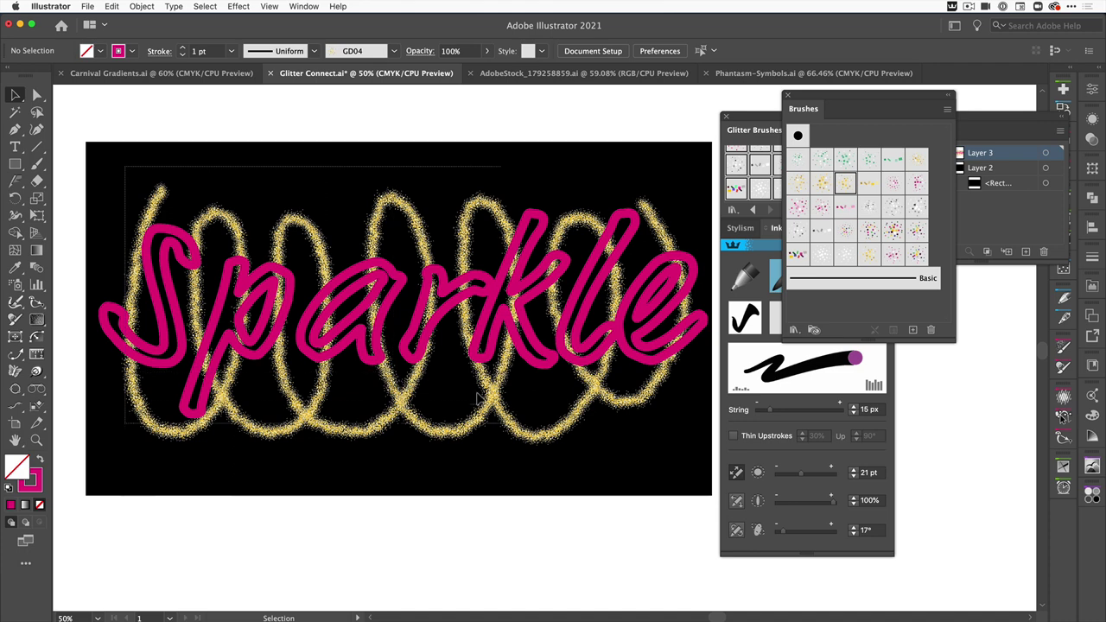
pyautogui.moveTo(406, 384); pyautogui.dragTo(494, 432)
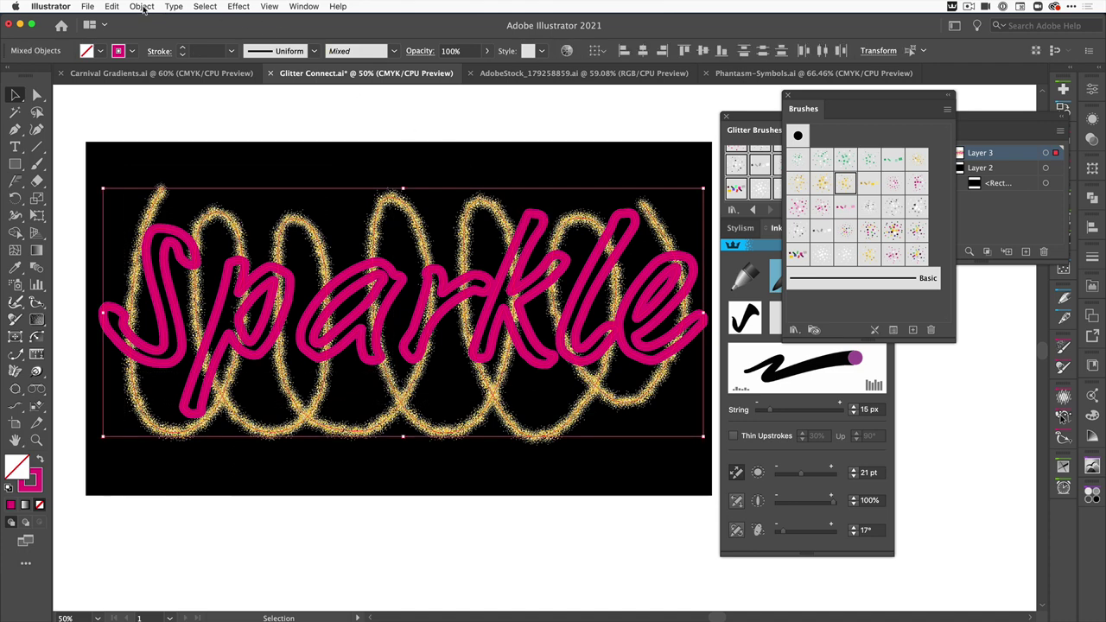
pyautogui.click(143, 7)
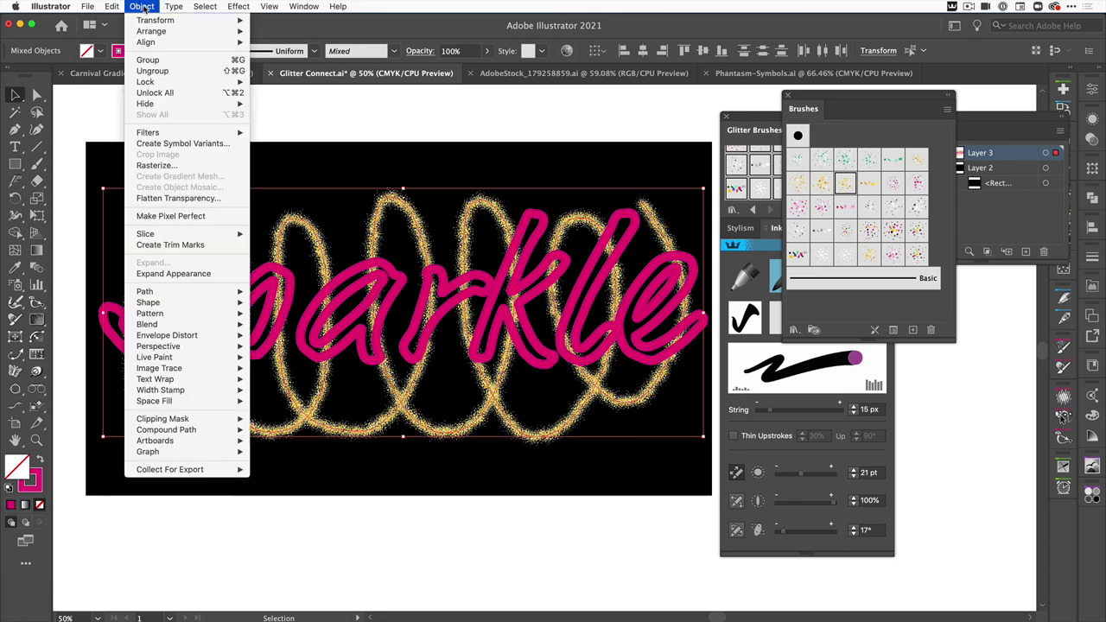
pyautogui.moveTo(145, 291)
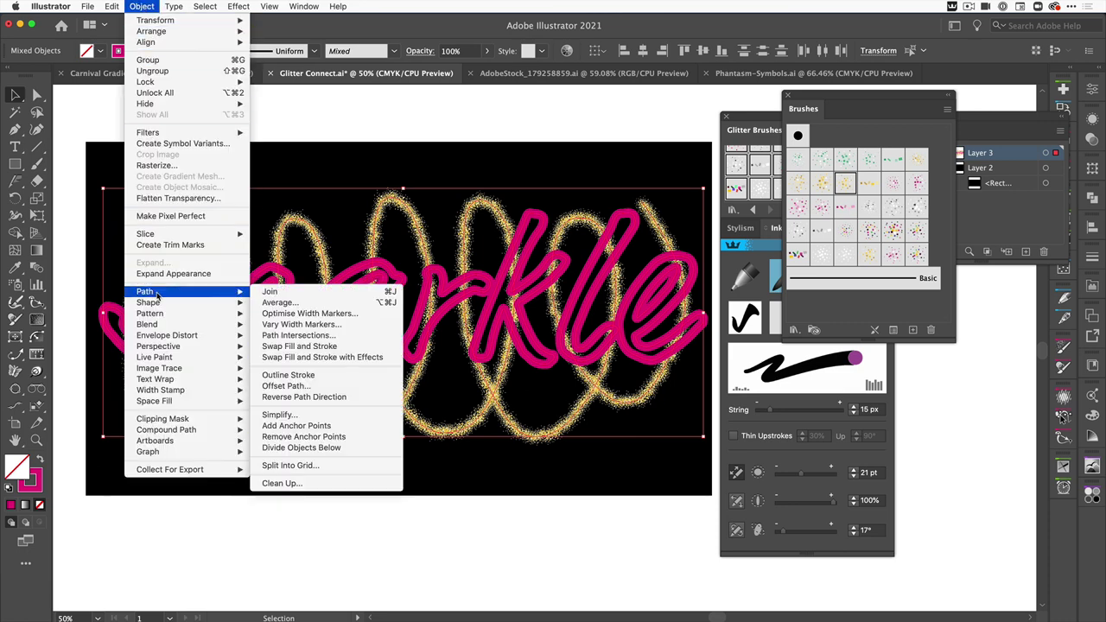
pyautogui.click(286, 335)
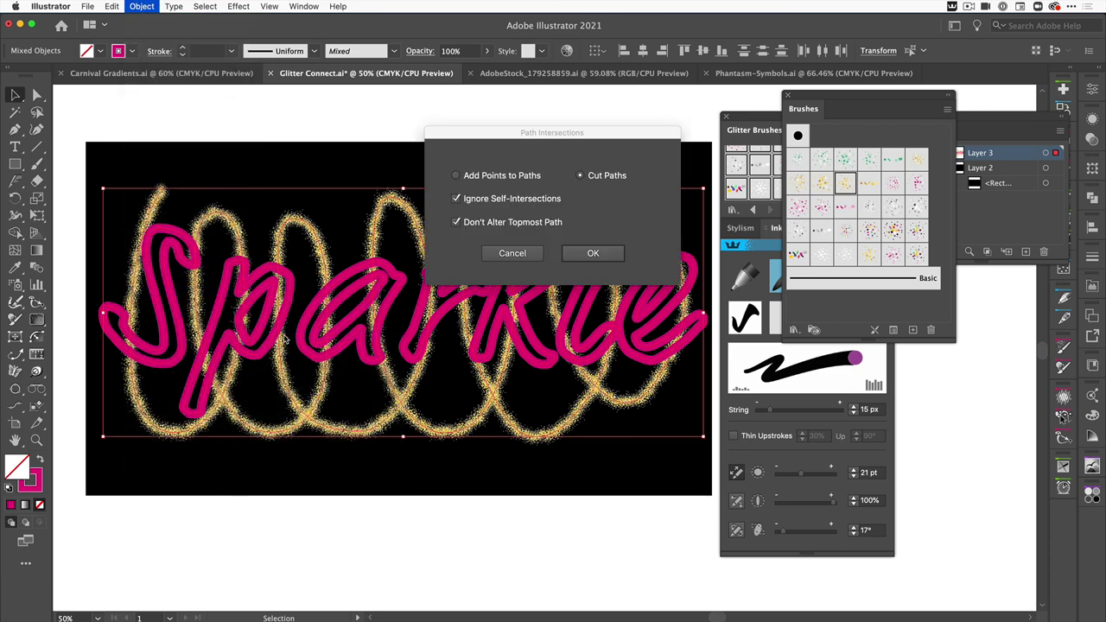
pyautogui.moveTo(496, 132)
pyautogui.mouseDown()
pyautogui.moveTo(338, 60)
pyautogui.moveTo(357, 36)
pyautogui.mouseUp()
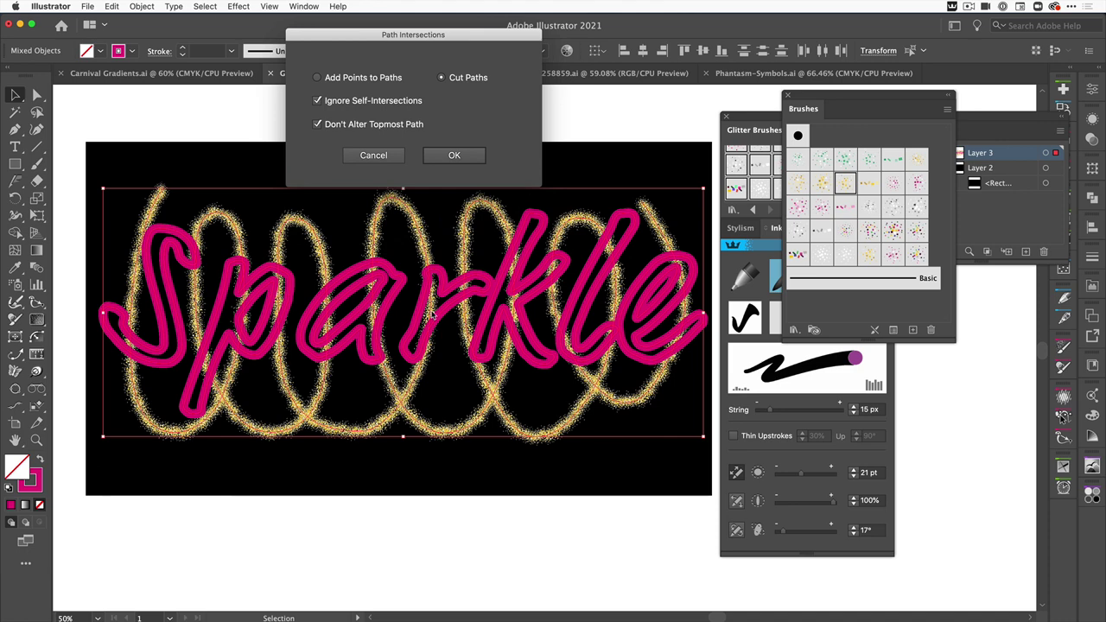
pyautogui.moveTo(377, 34); pyautogui.dragTo(419, 53)
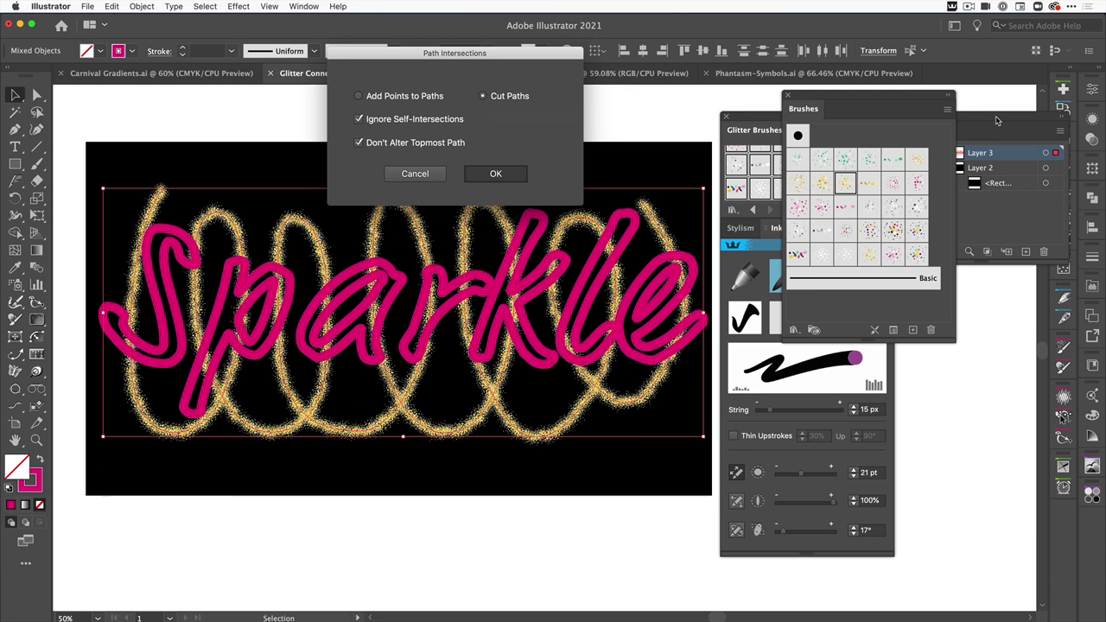
pyautogui.press('Return')
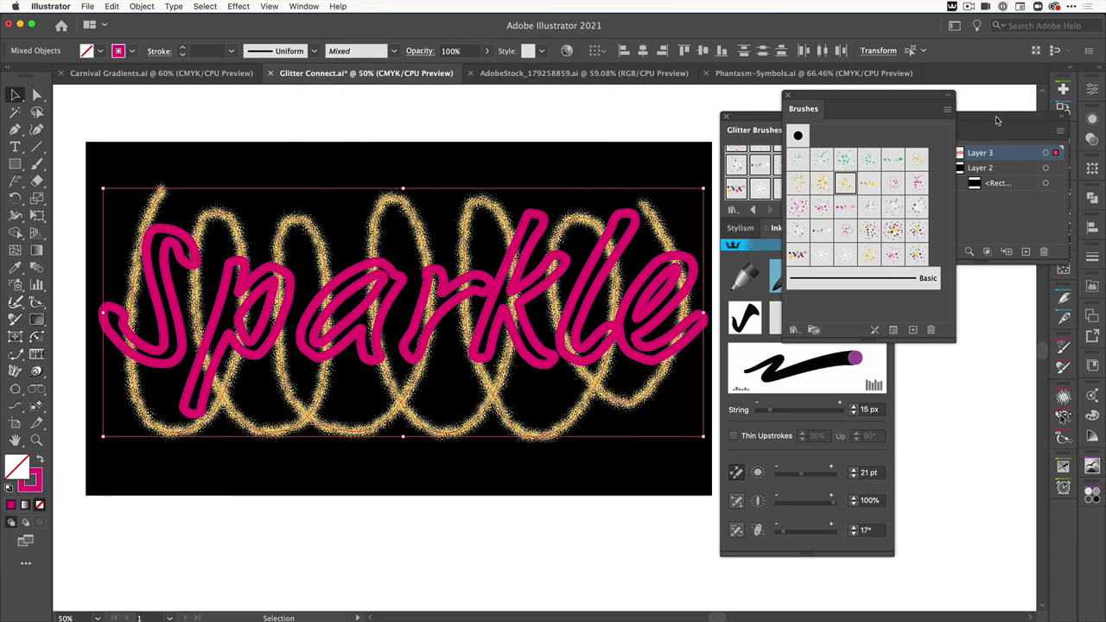
# Group the Layers panel with Brushes, inspect Layer 3's many cut paths, then deselect.
pyautogui.moveTo(998, 120); pyautogui.dragTo(854, 108)
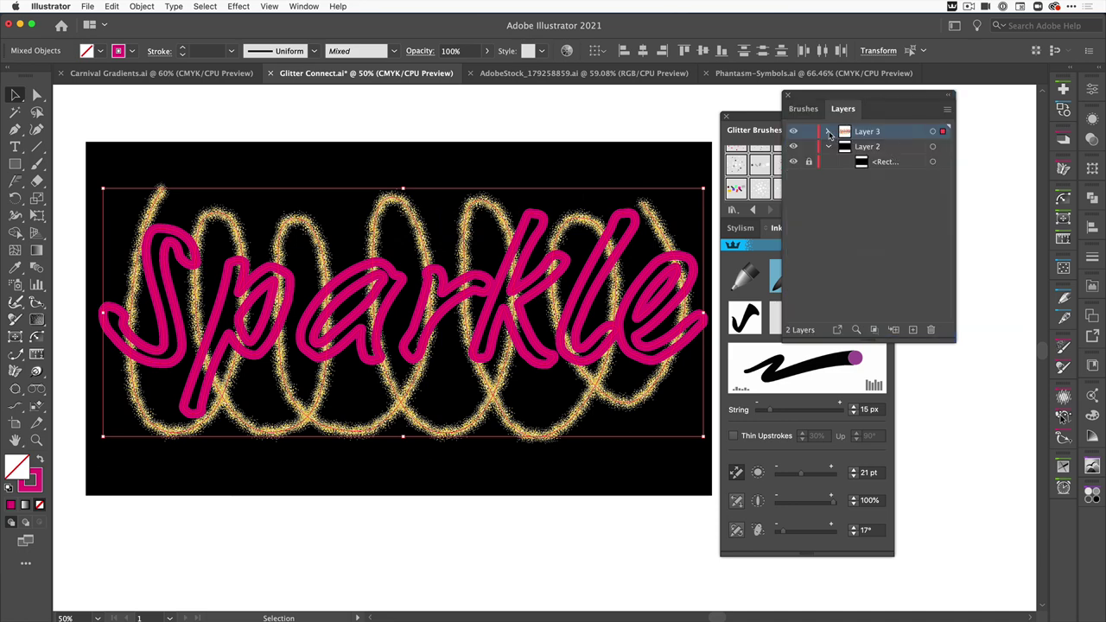
pyautogui.click(829, 134)
pyautogui.scroll(-3, 872, 216)
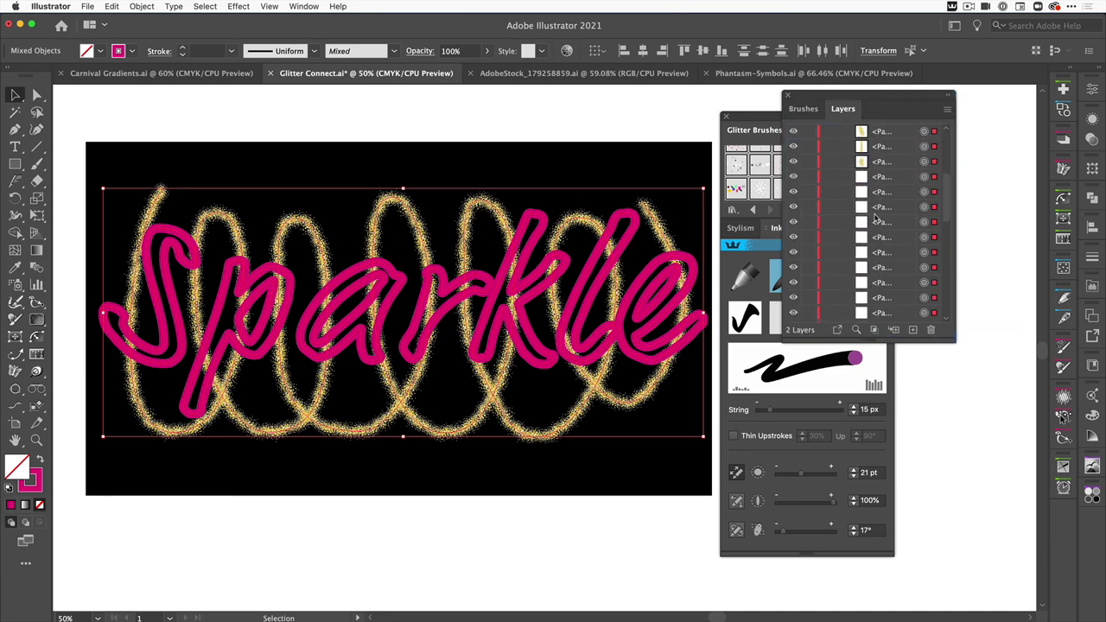
pyautogui.scroll(-3, 876, 218)
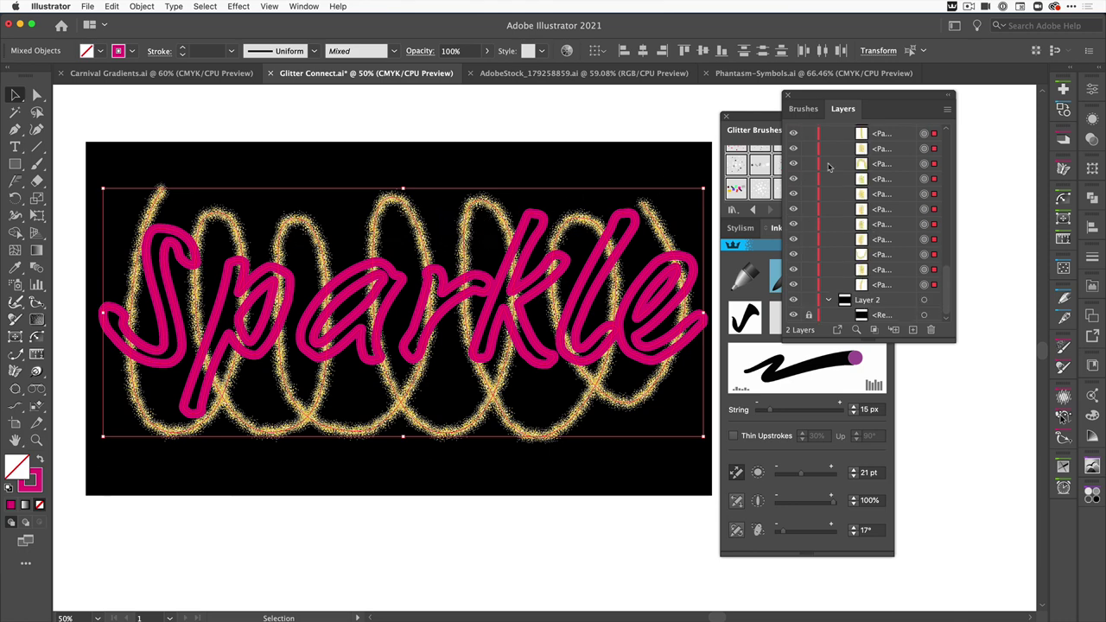
pyautogui.scroll(5, 828, 151)
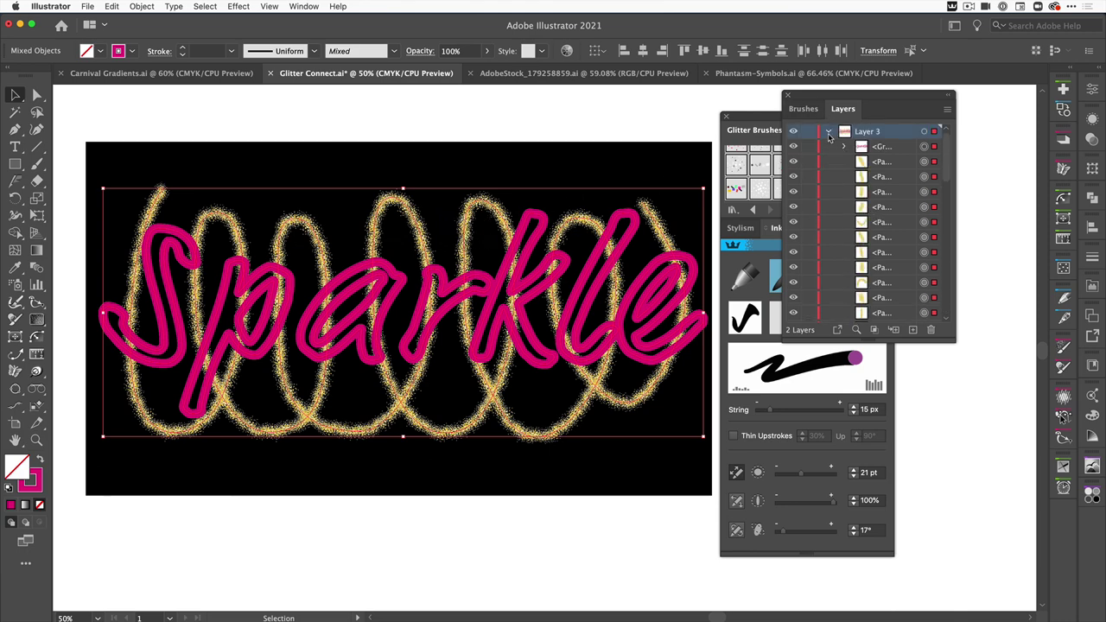
pyautogui.click(830, 131)
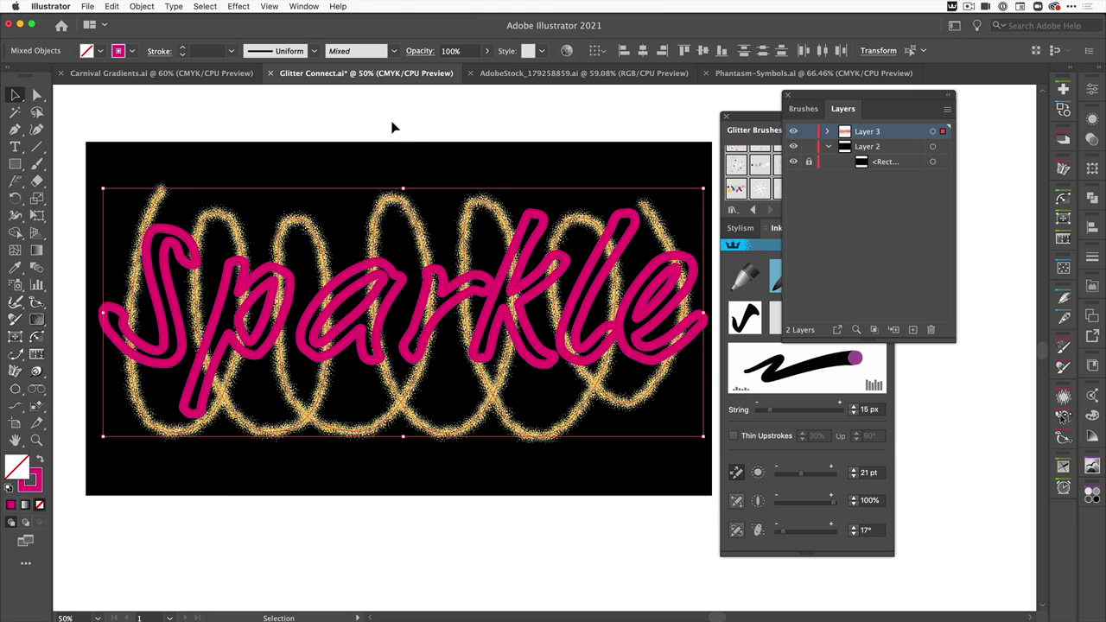
pyautogui.click(391, 127)
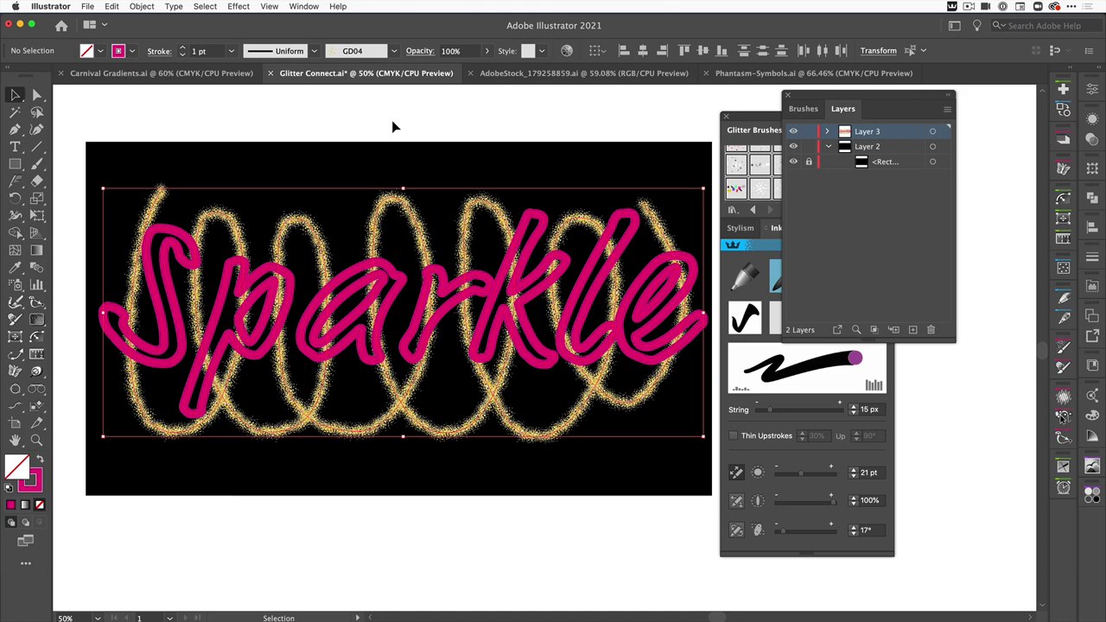
# Send the Sparkle letters group behind the gold glitter loops, save, and deselect.
pyautogui.click(187, 245)
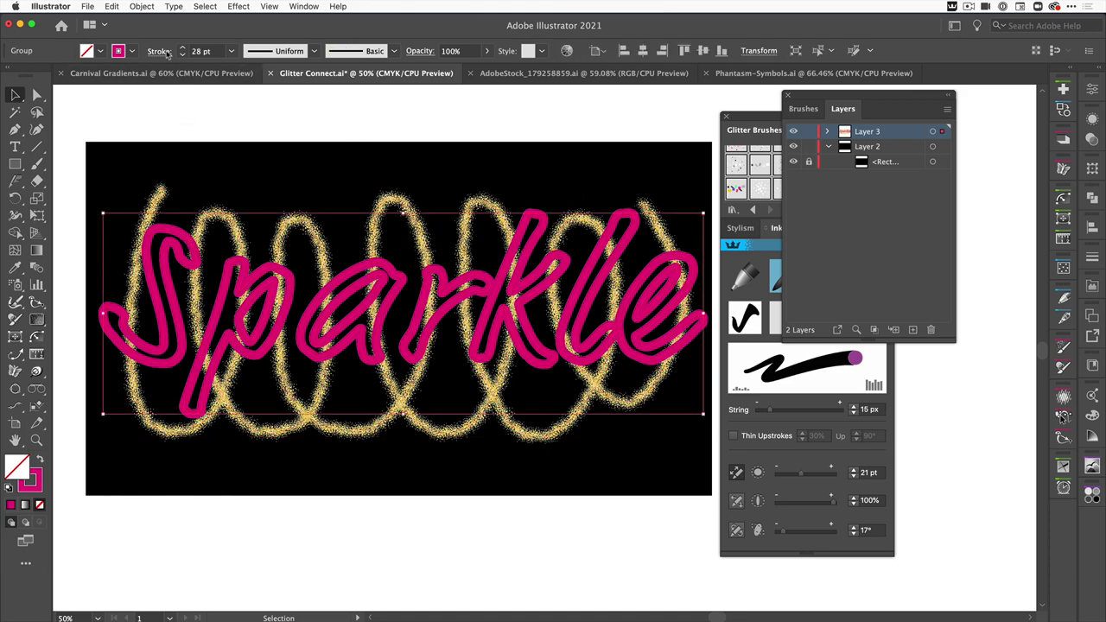
pyautogui.click(139, 8)
pyautogui.moveTo(152, 31)
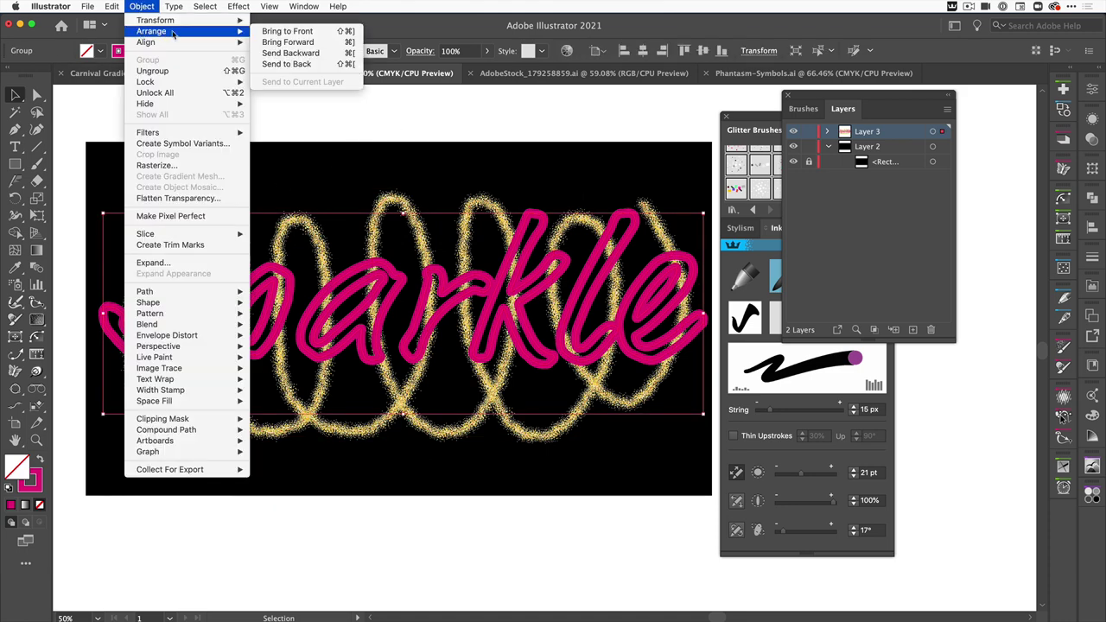
pyautogui.click(286, 64)
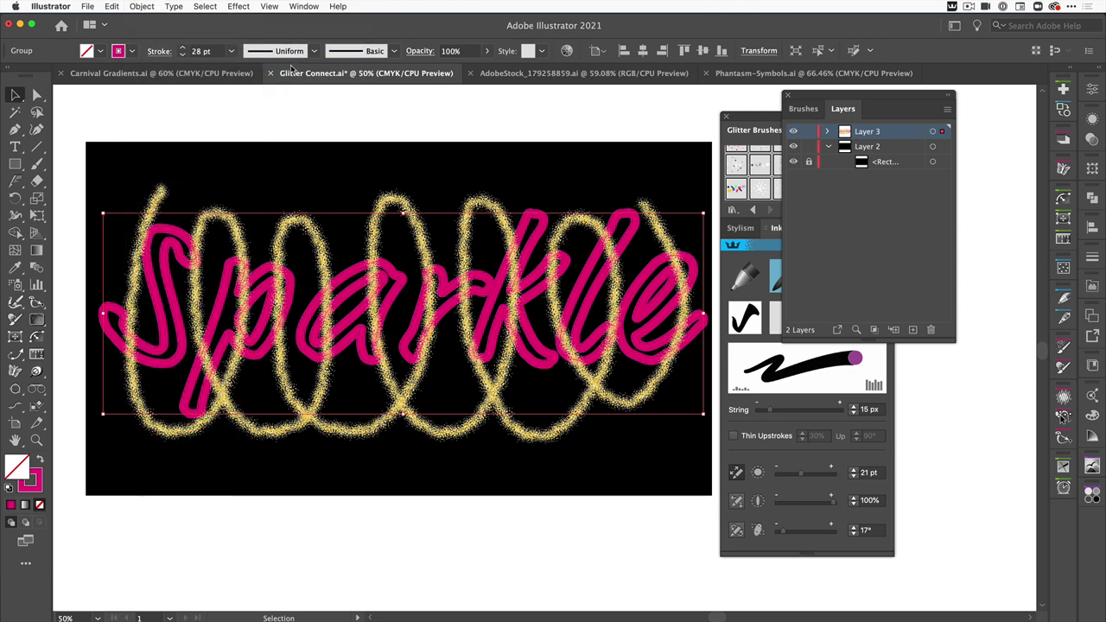
pyautogui.press('cmd+s')
pyautogui.click(177, 194)
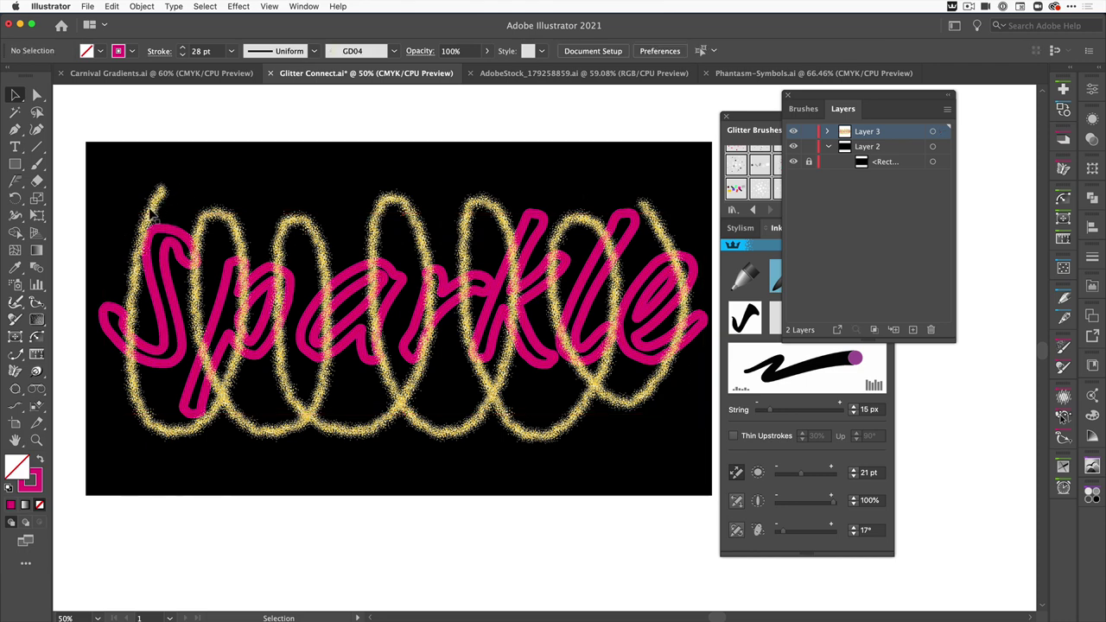
# Zoom in closely on one cut glitter path over the pink strokes, then back out to 600%.
pyautogui.click(132, 349)
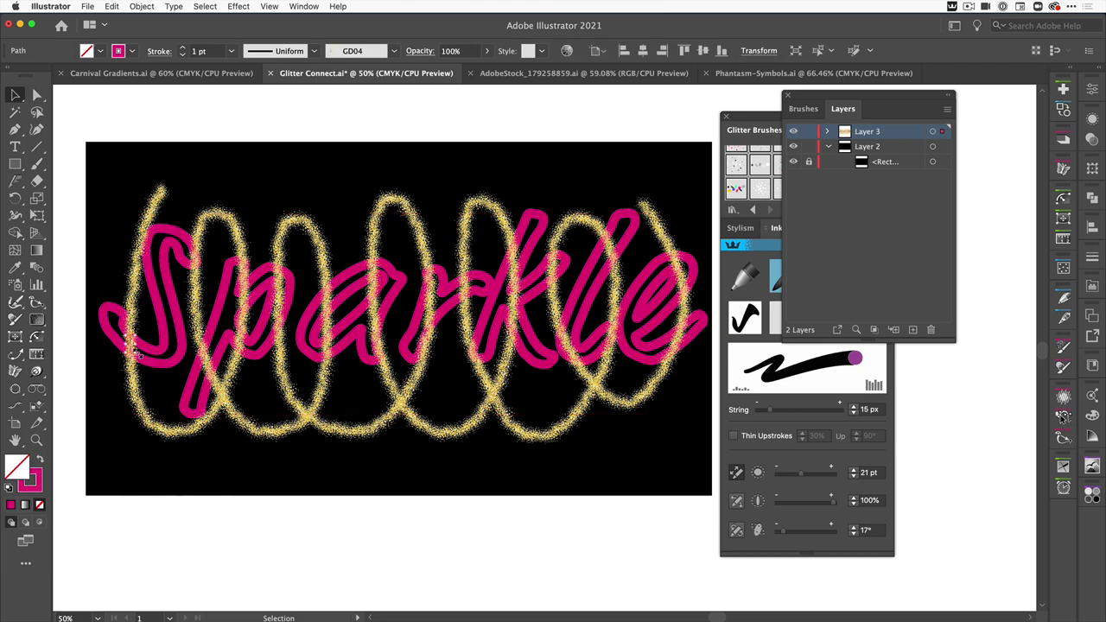
pyautogui.click(36, 440)
pyautogui.click(127, 343)
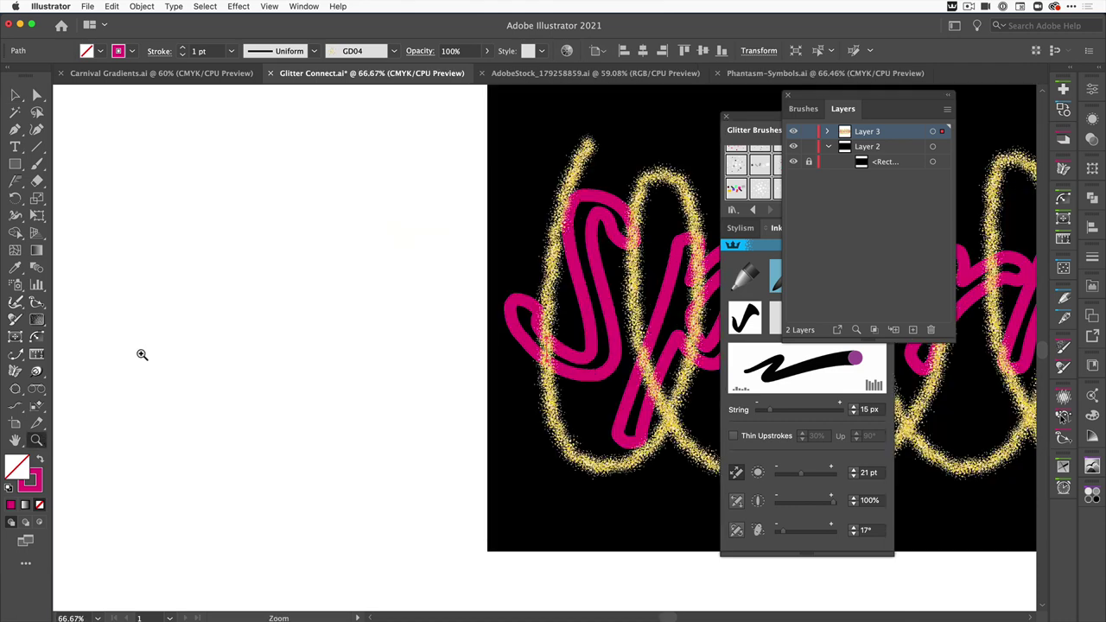
pyautogui.moveTo(563, 343); pyautogui.dragTo(557, 341)
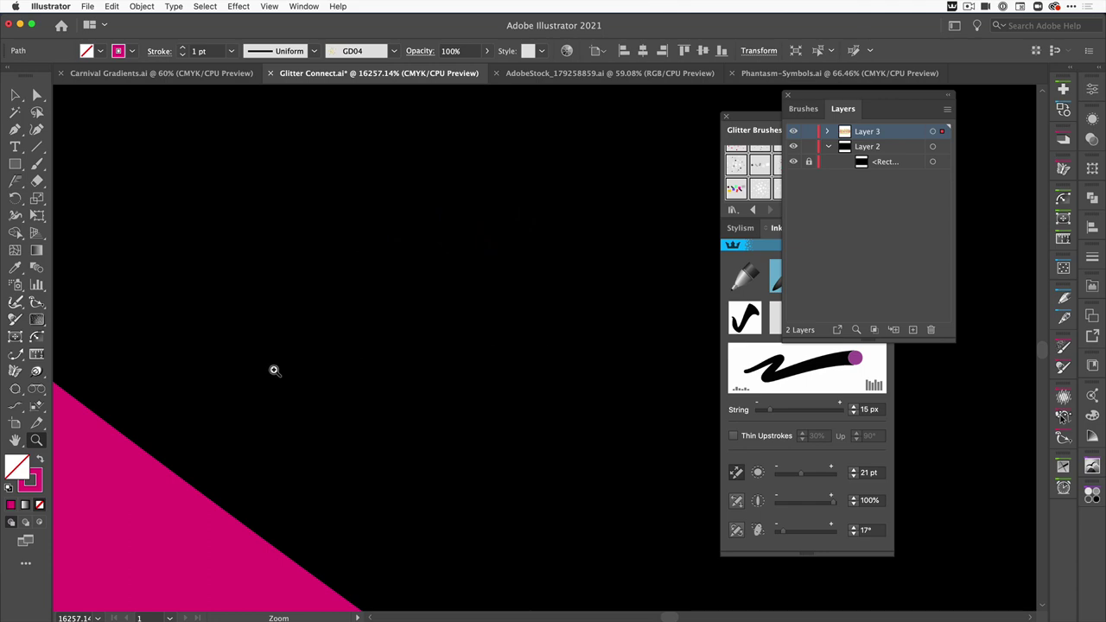
pyautogui.scroll(-5, 519, 311)
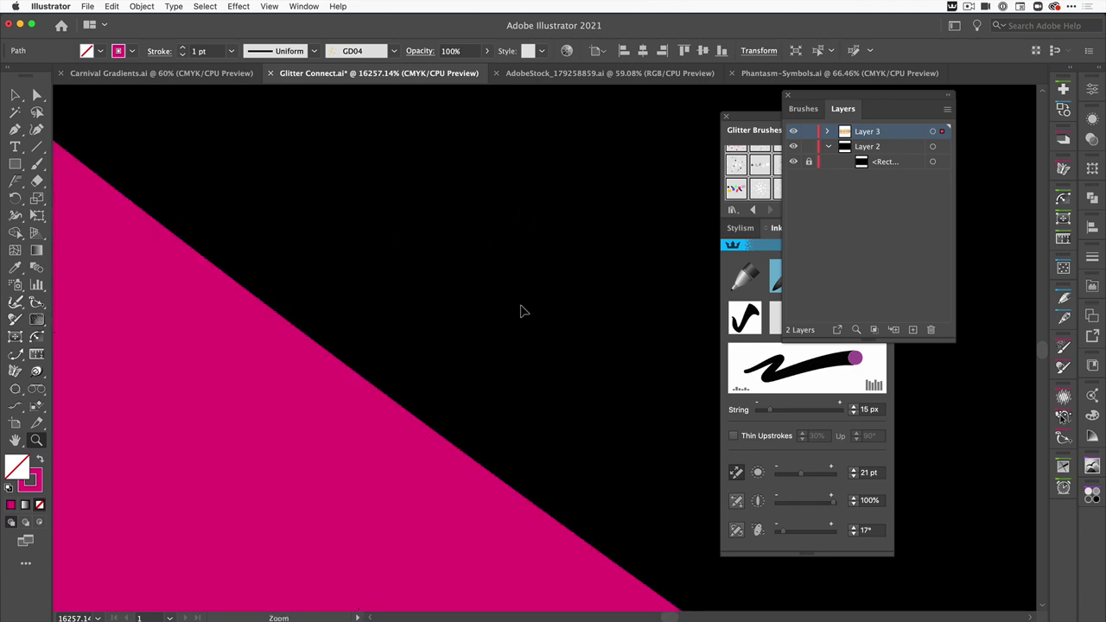
pyautogui.hotkey('ctrl', '-')
pyautogui.hotkey('ctrl', '-')
pyautogui.hotkey('ctrl', '-')
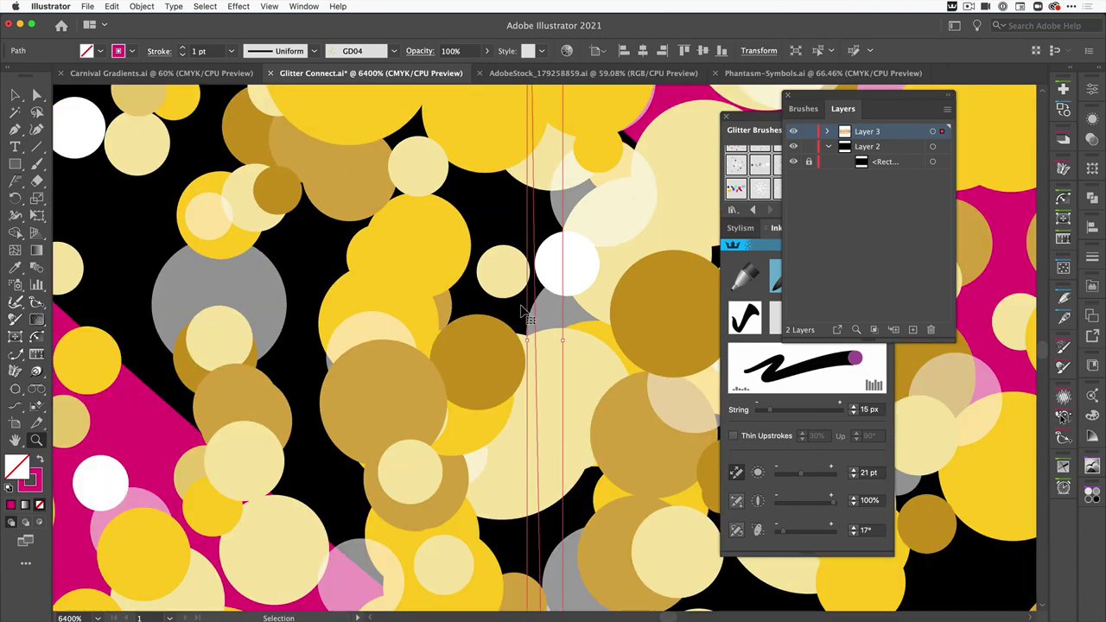
pyautogui.hotkey('ctrl', '-')
pyautogui.hotkey('ctrl', '-')
pyautogui.hotkey('ctrl', '-')
pyautogui.hotkey('ctrl', '-')
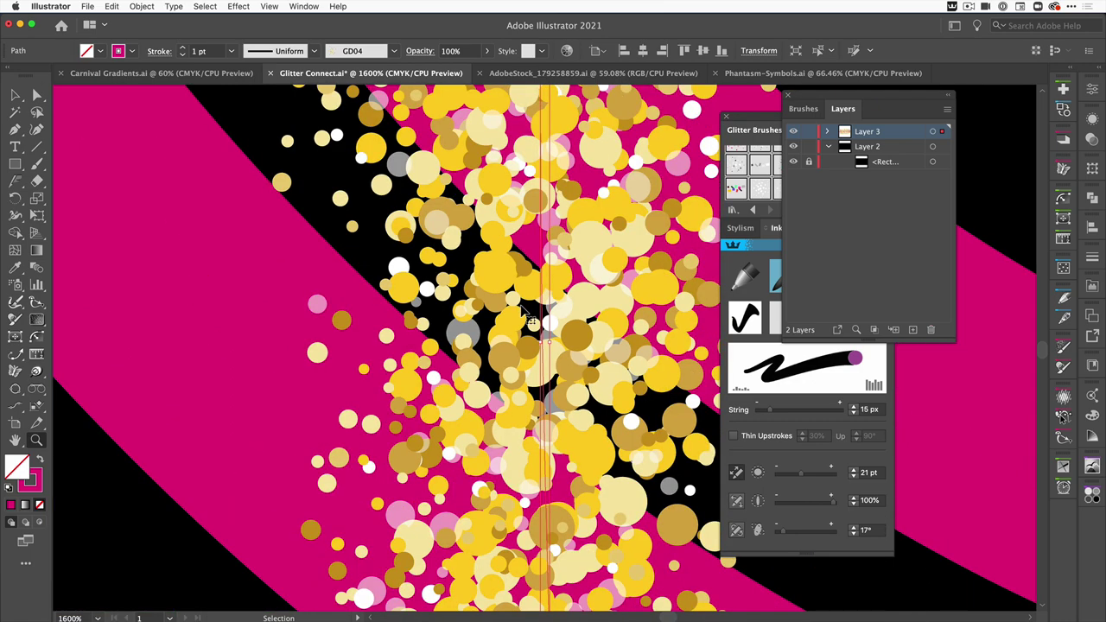
pyautogui.hotkey('ctrl', '-')
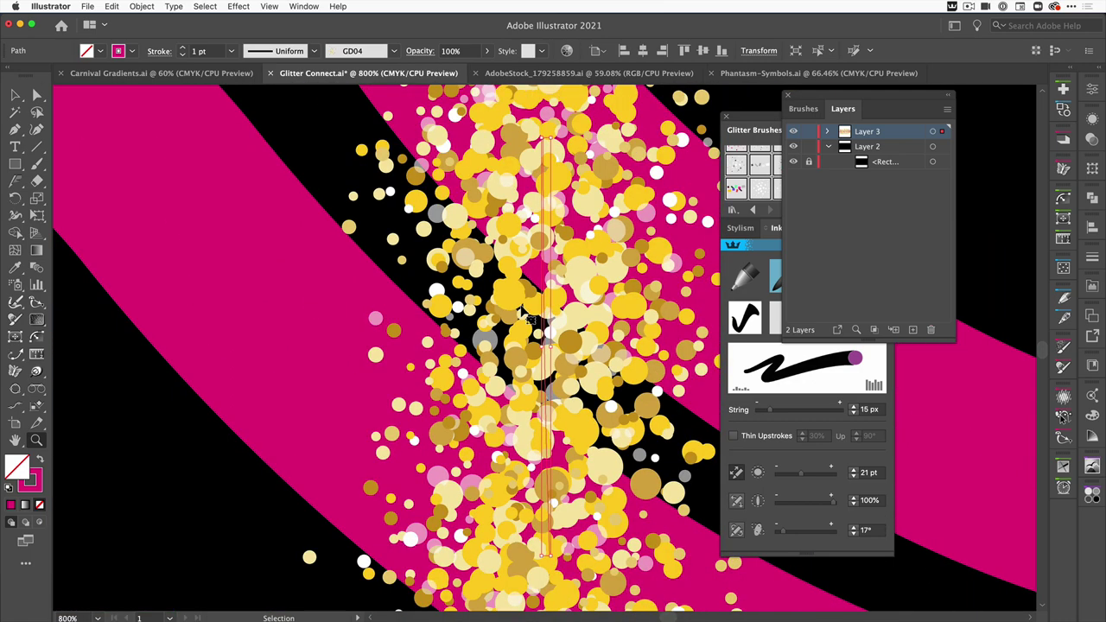
pyautogui.hotkey('ctrl', '-')
pyautogui.press('z')
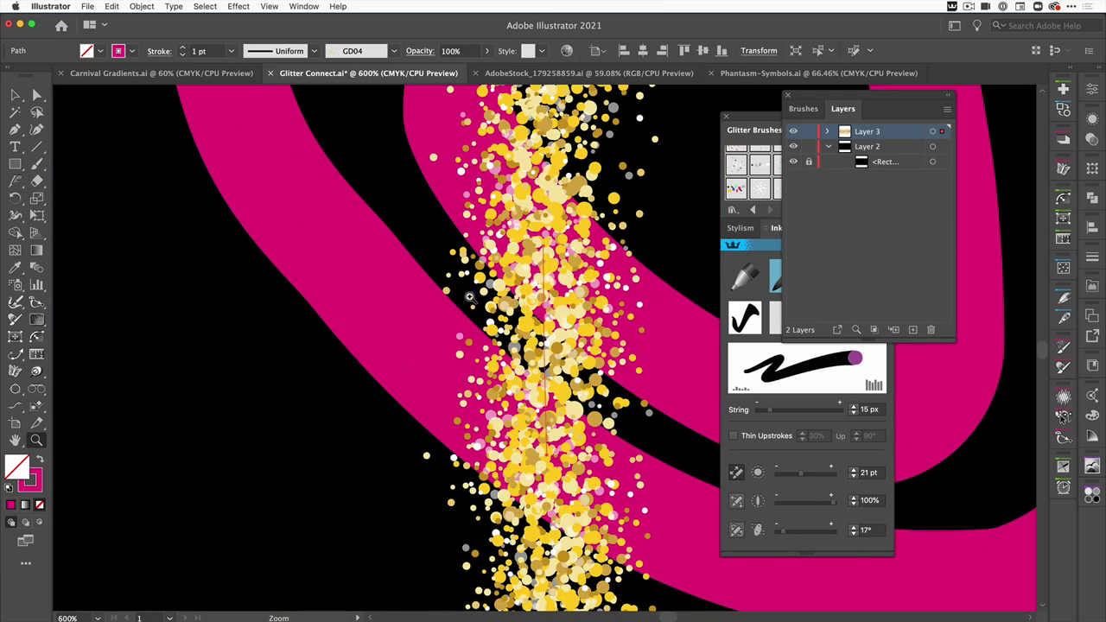
# Send two cut glitter pieces to the back behind the pink strokes, zooming out along the word.
pyautogui.press('v')
pyautogui.click(143, 7)
pyautogui.moveTo(151, 31)
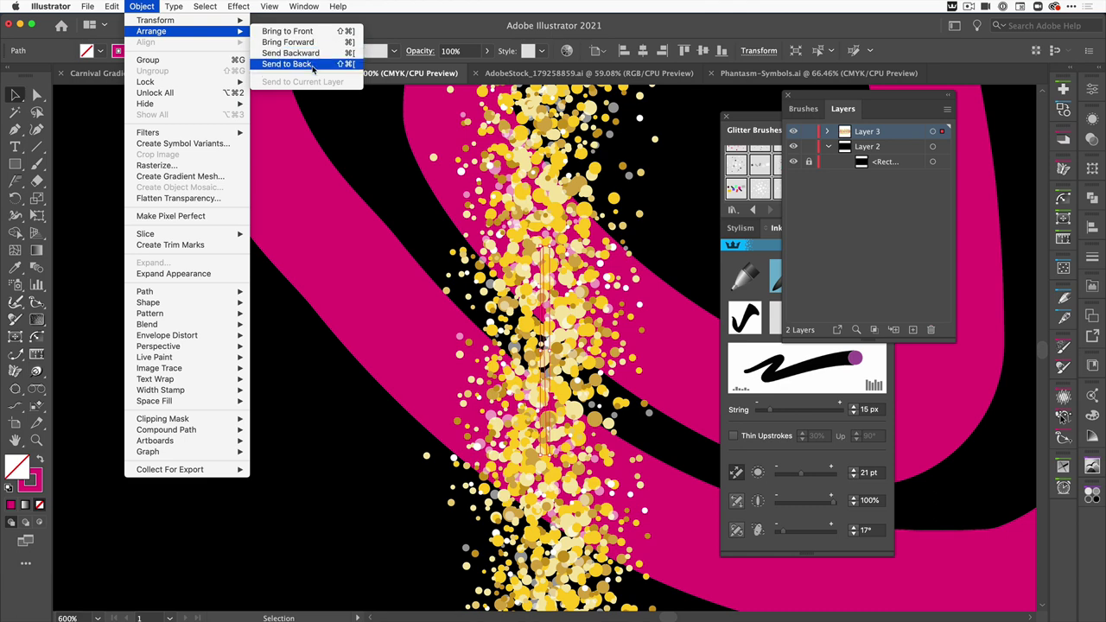
pyautogui.click(313, 69)
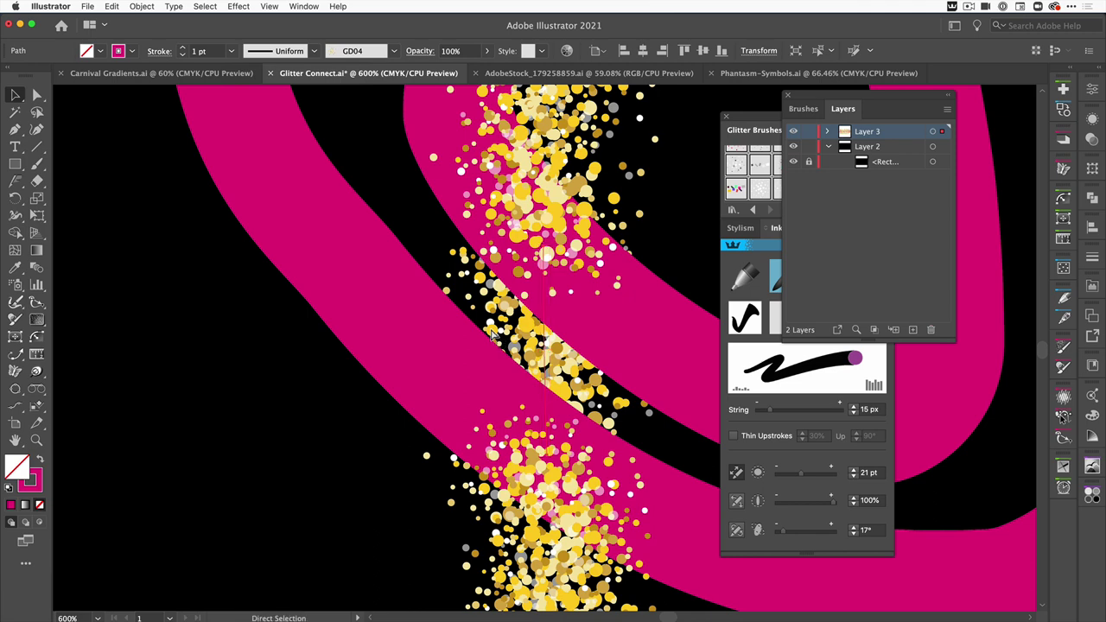
pyautogui.hotkey('ctrl', '-')
pyautogui.hotkey('ctrl', '-')
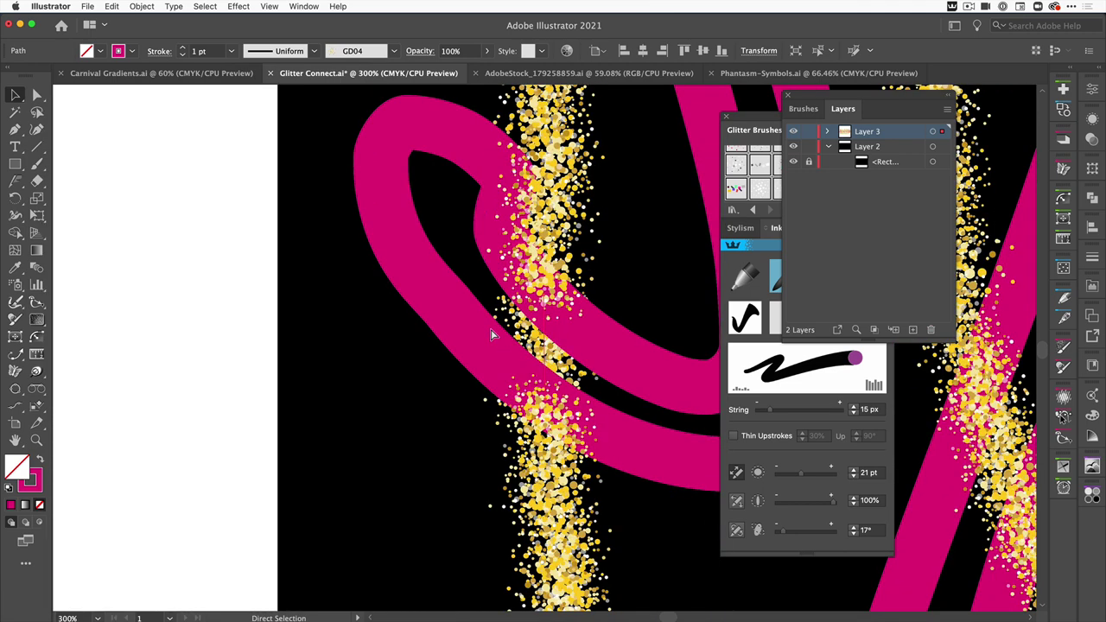
pyautogui.hotkey('ctrl', '-')
pyautogui.moveTo(491, 329); pyautogui.dragTo(532, 369)
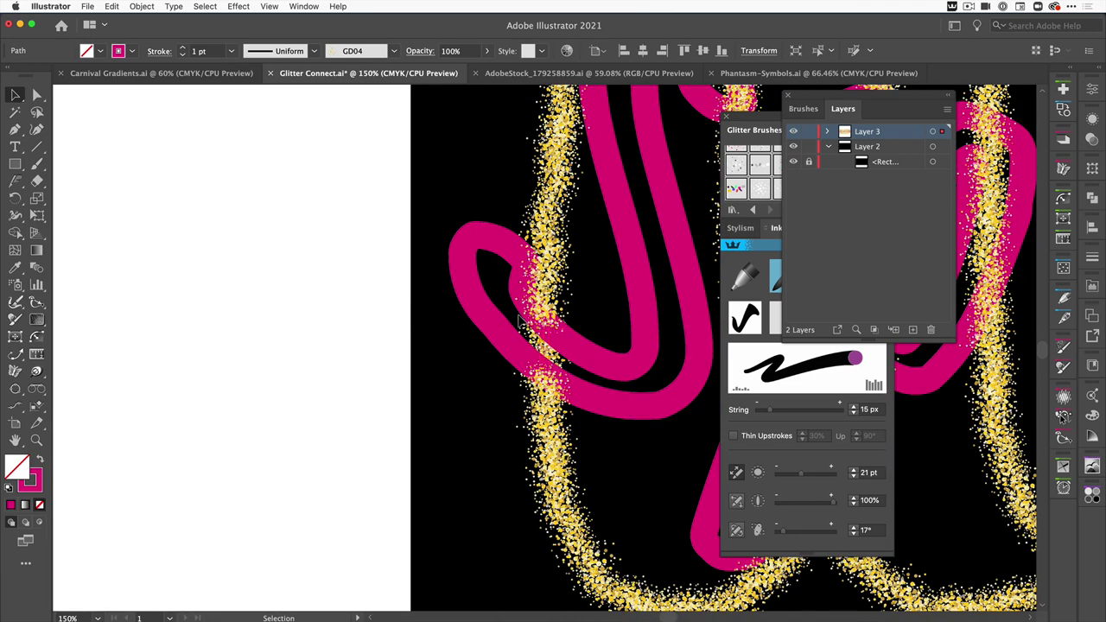
pyautogui.moveTo(377, 380); pyautogui.dragTo(103, 453)
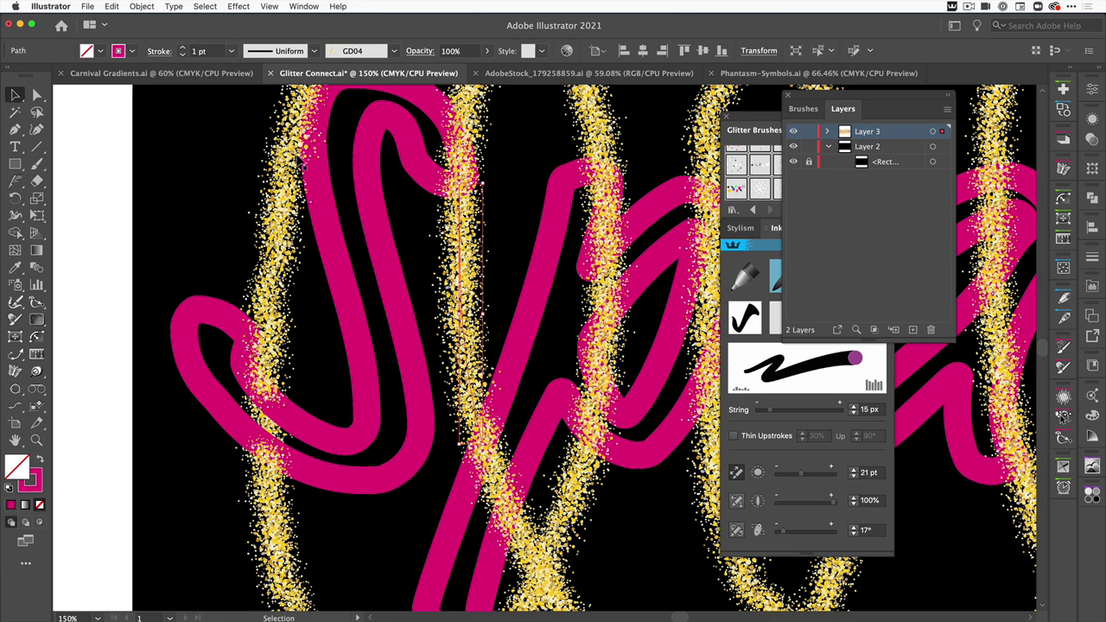
pyautogui.click(142, 7)
pyautogui.moveTo(151, 31)
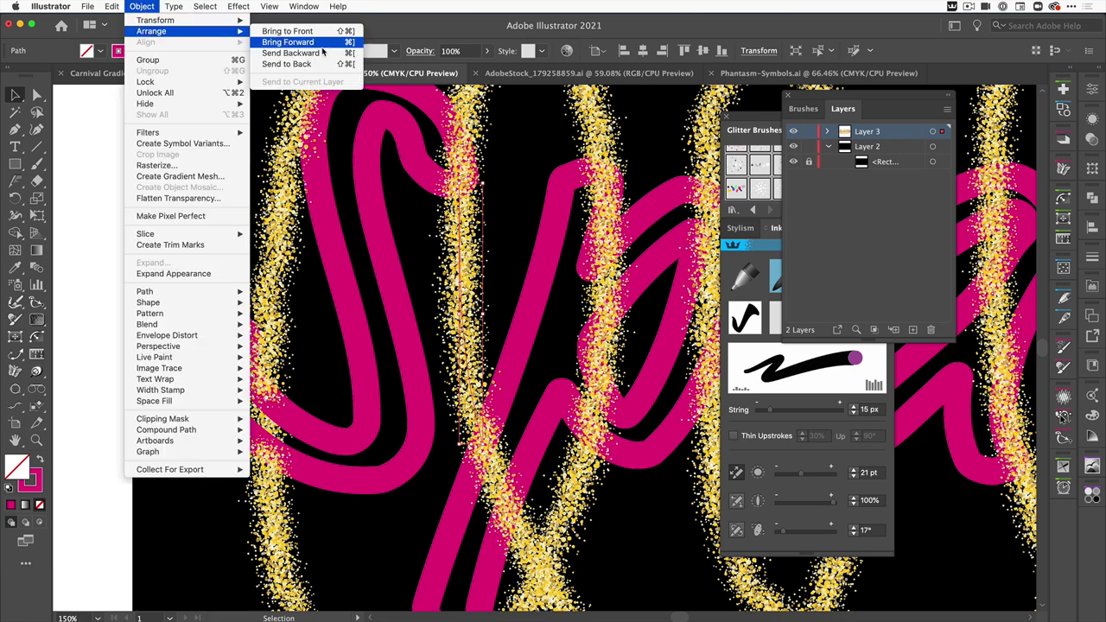
pyautogui.click(309, 63)
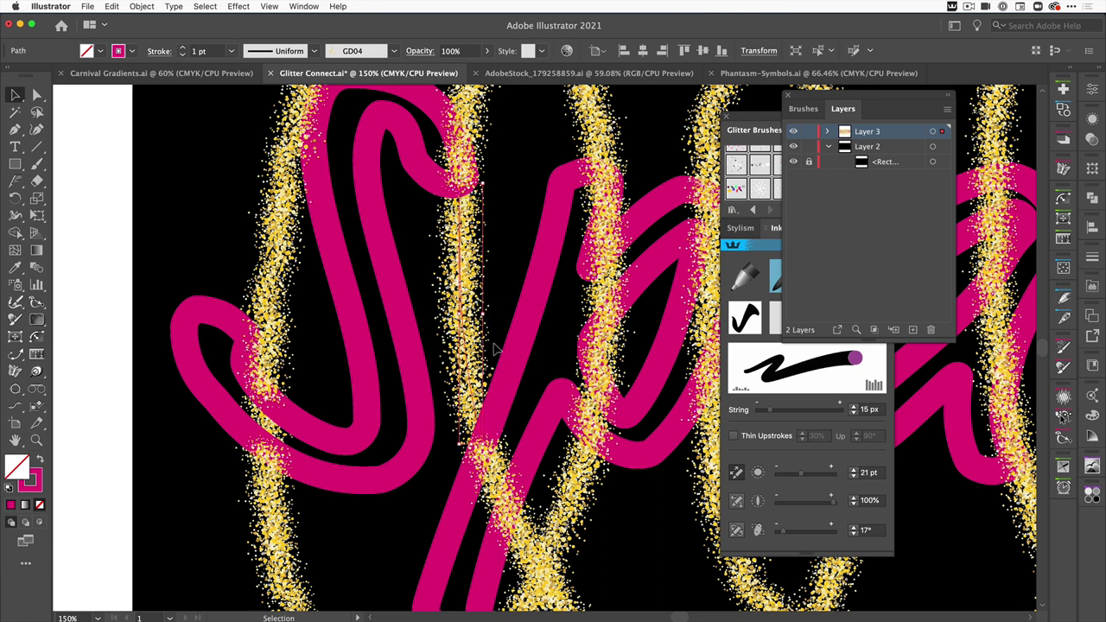
pyautogui.hotkey('ctrl', '-')
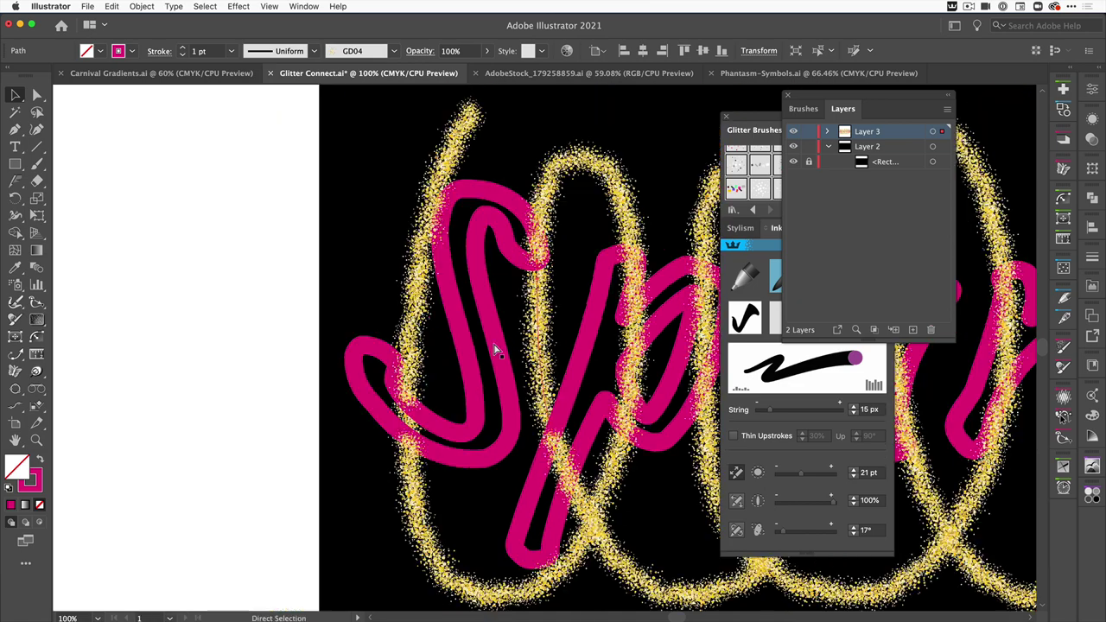
pyautogui.moveTo(514, 346); pyautogui.dragTo(336, 349)
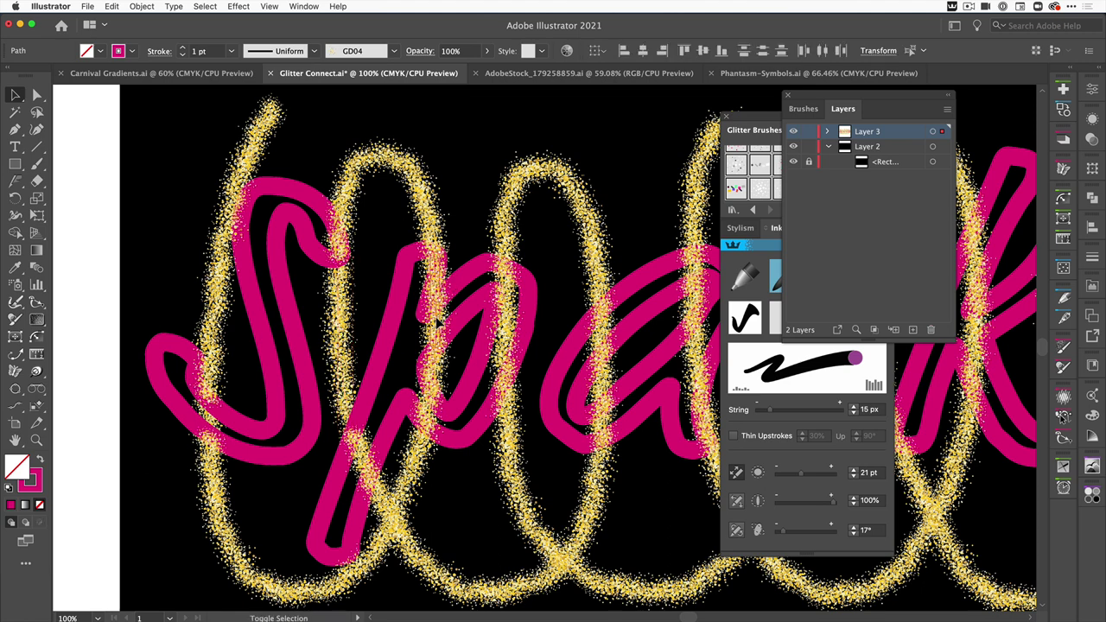
# Send the selected glitter strokes backward and to the back behind the pink lettering.
pyautogui.click(141, 6)
pyautogui.moveTo(151, 32)
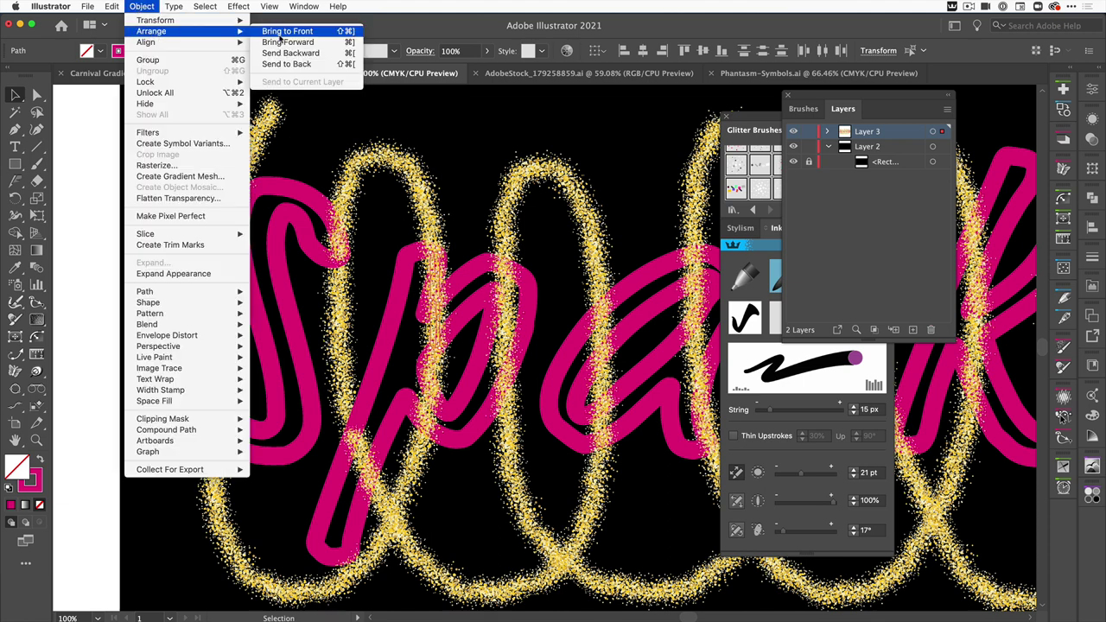
pyautogui.click(287, 63)
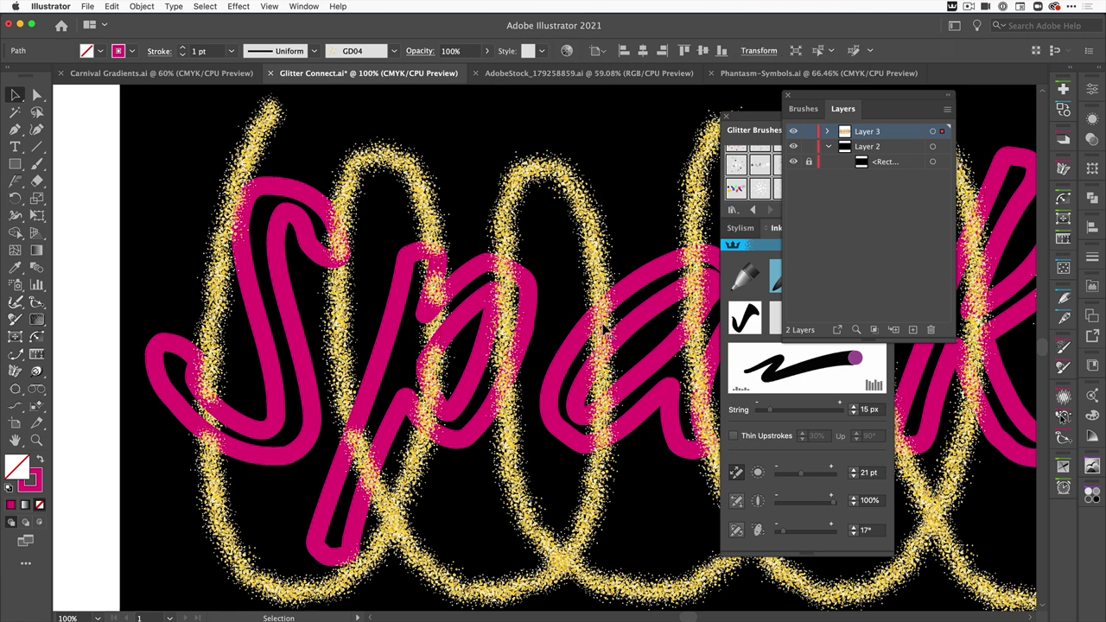
pyautogui.click(142, 6)
pyautogui.moveTo(152, 31)
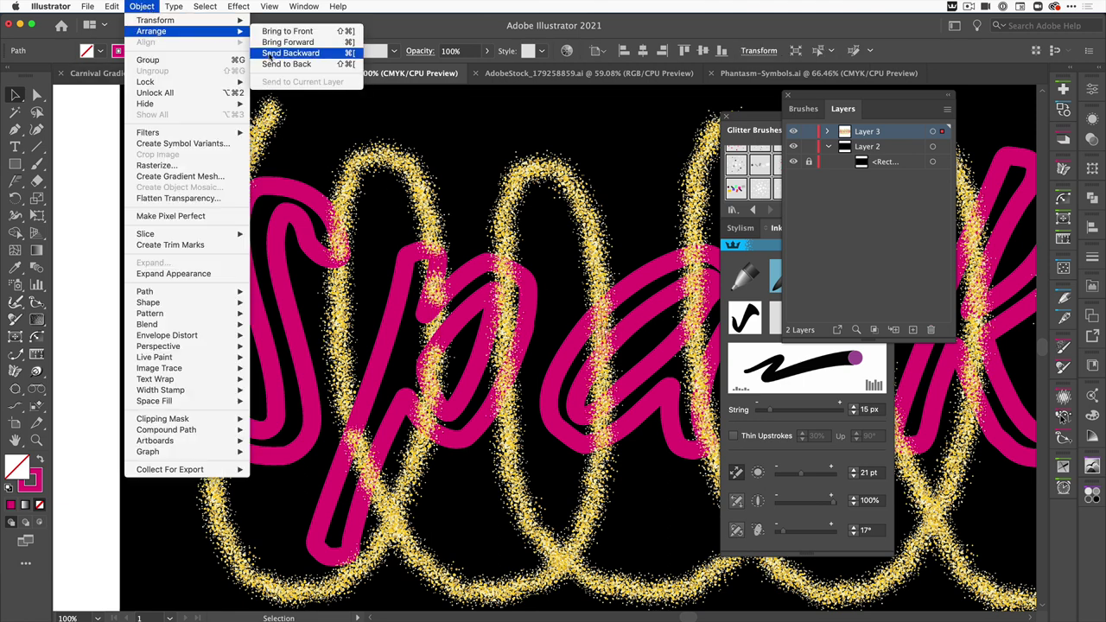
pyautogui.click(294, 61)
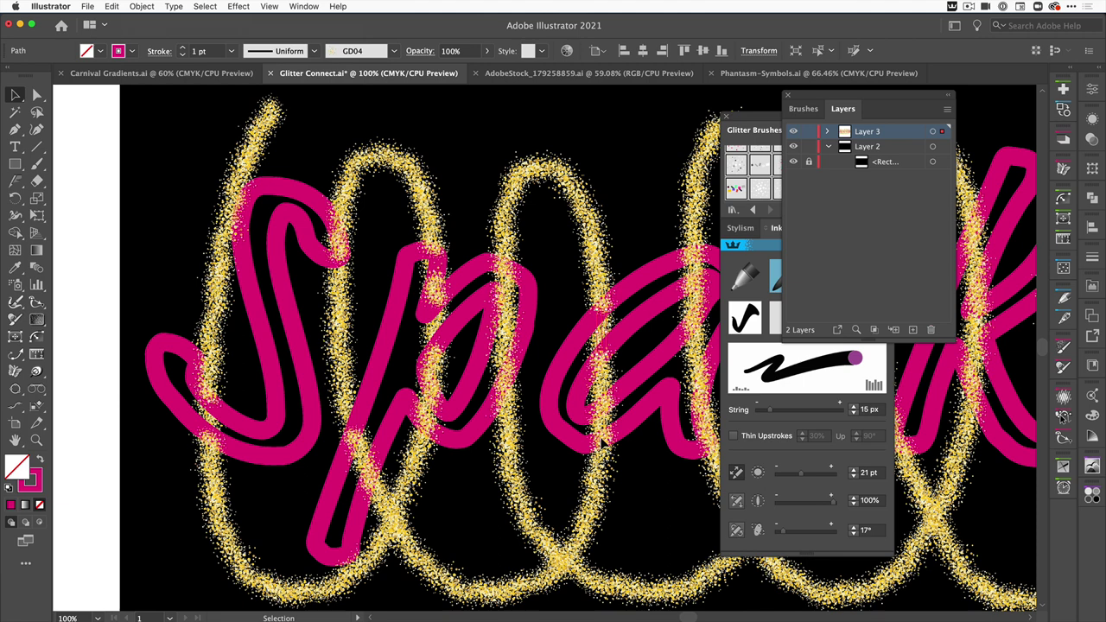
pyautogui.click(141, 6)
pyautogui.moveTo(152, 31)
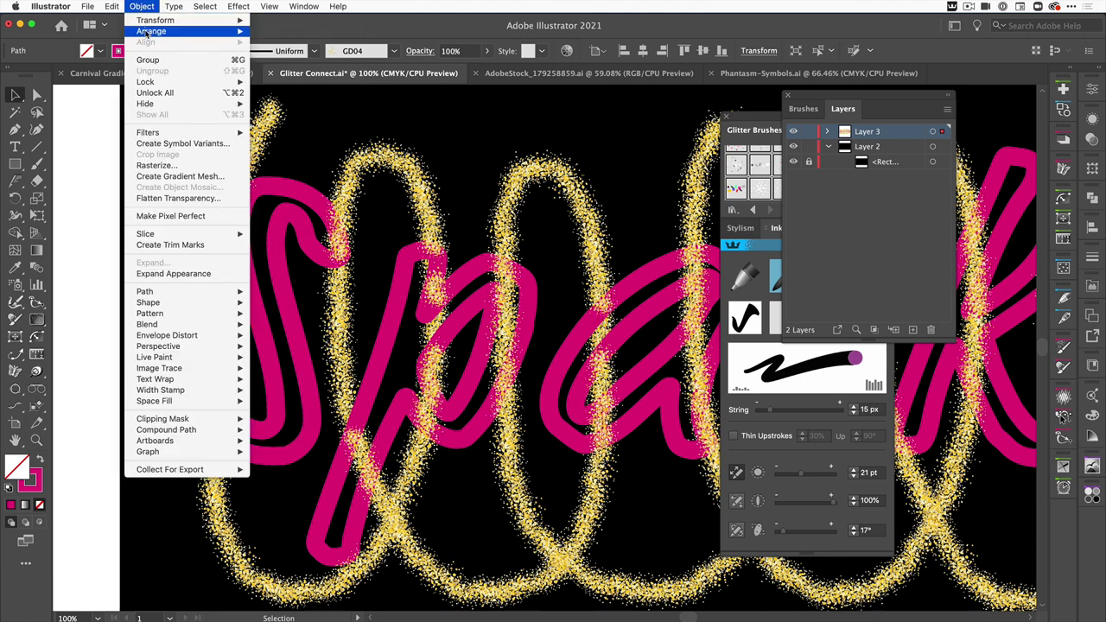
pyautogui.click(292, 65)
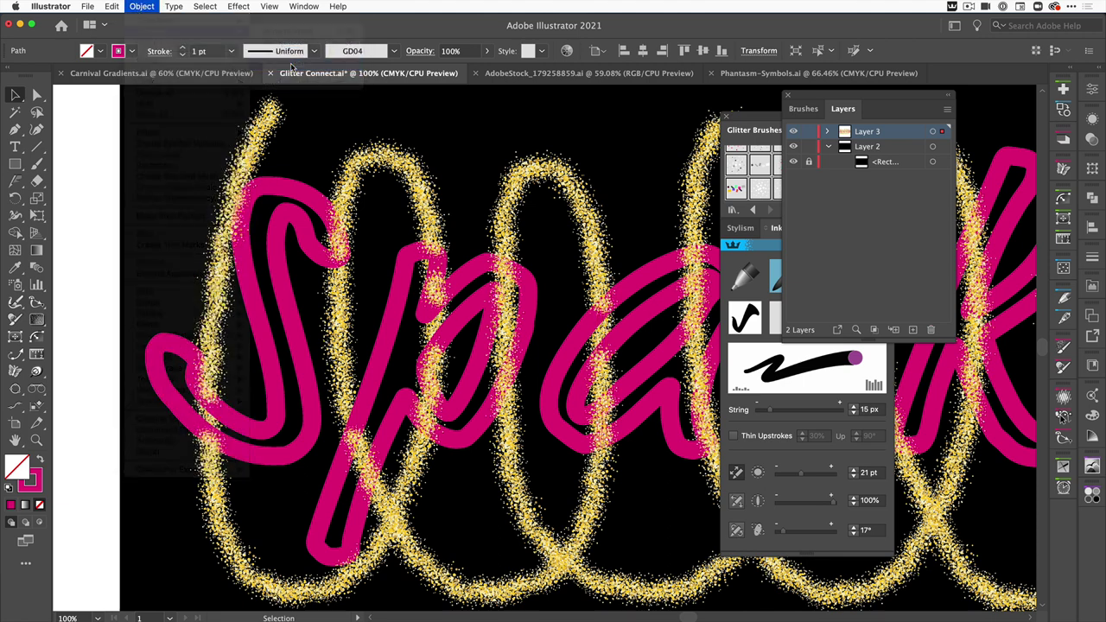
pyautogui.hscroll(2, 600, 274)
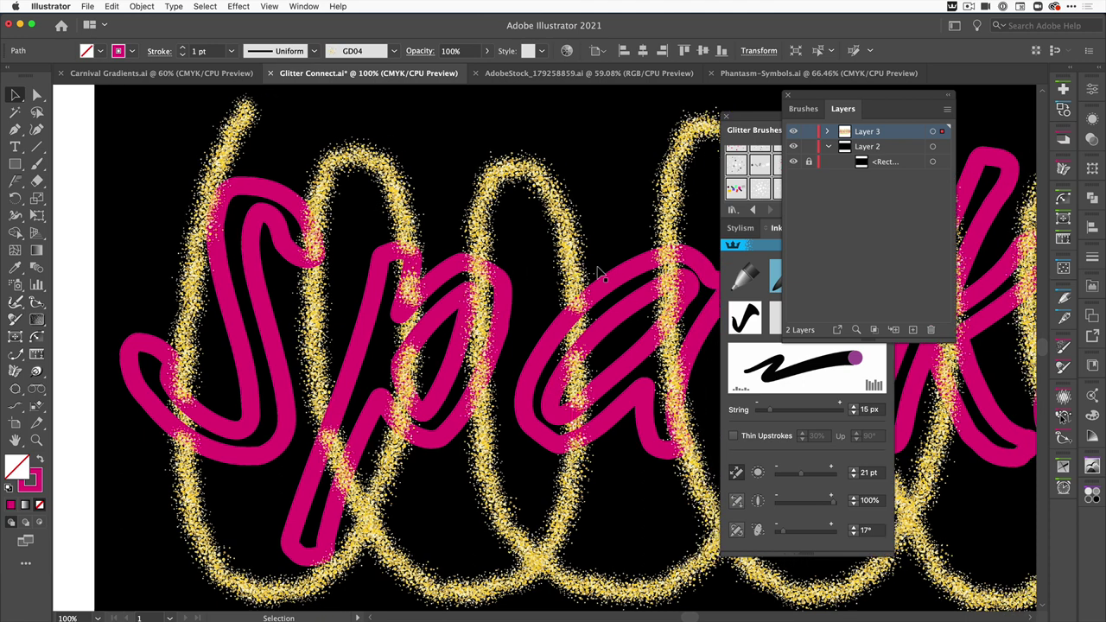
pyautogui.hscroll(2, 593, 268)
pyautogui.hscroll(2, 587, 264)
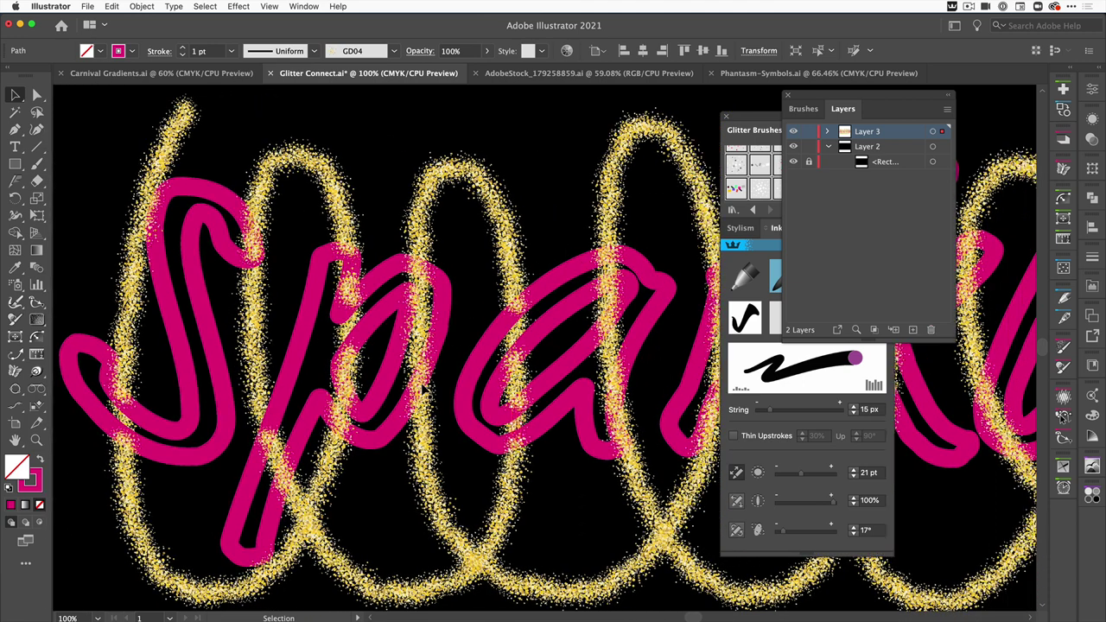
# Send the glitter loop under the letter 'a' behind the pink strokes.
pyautogui.click(423, 393)
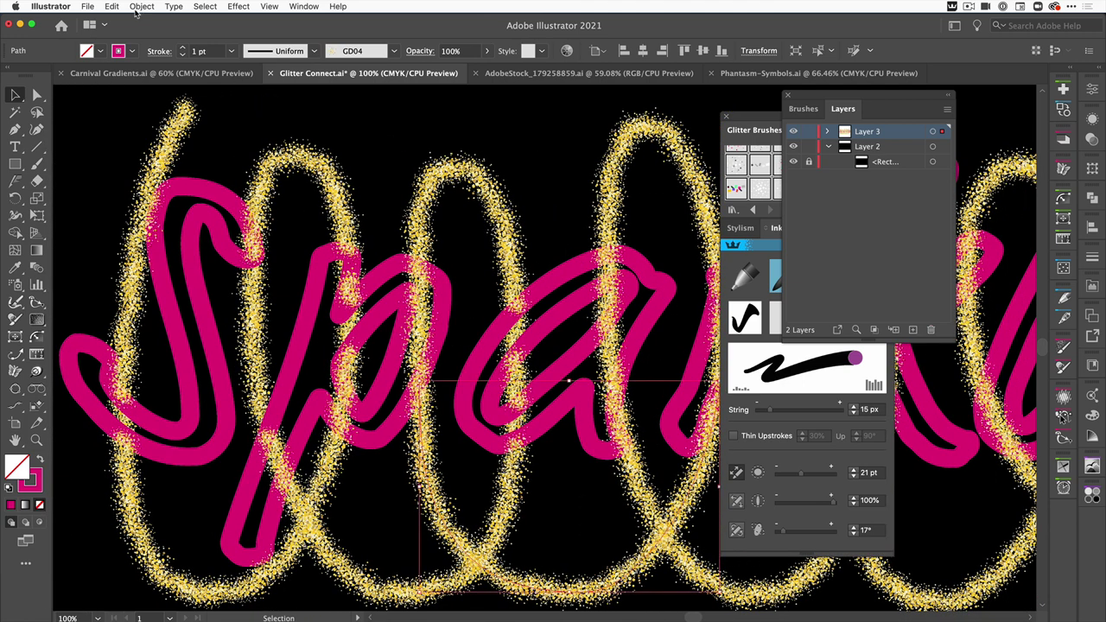
pyautogui.click(141, 6)
pyautogui.moveTo(151, 31)
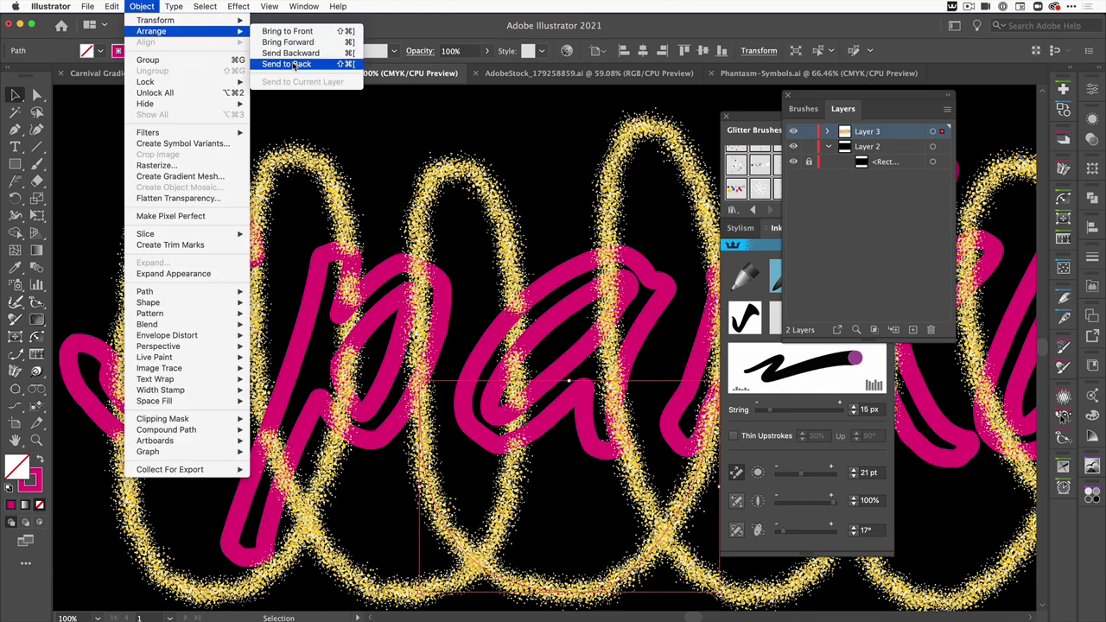
pyautogui.click(290, 65)
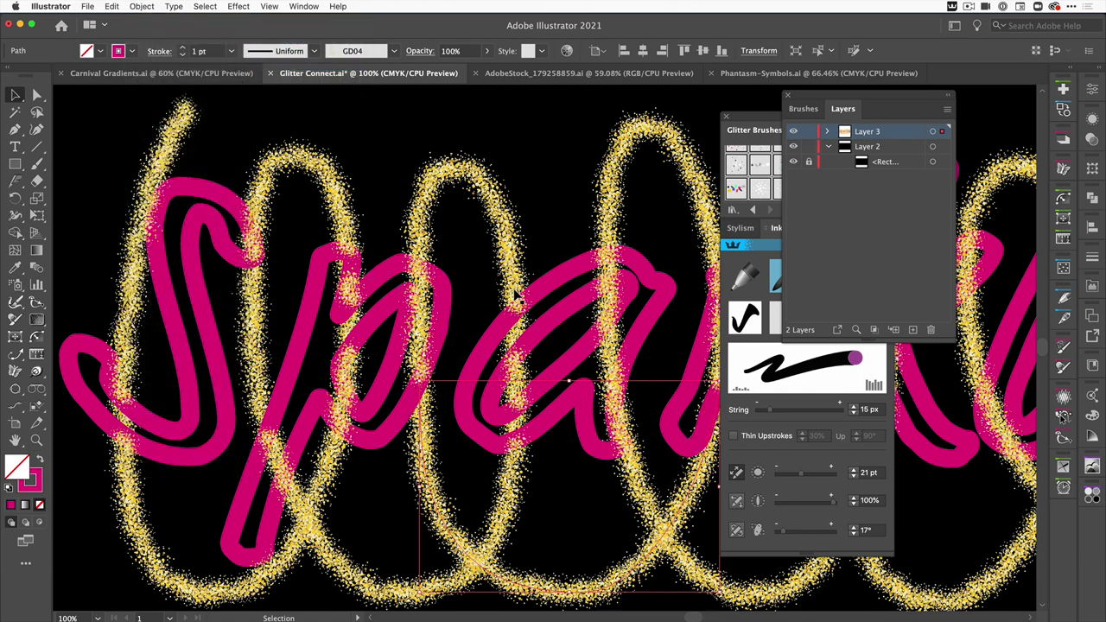
pyautogui.hscroll(5, 566, 298)
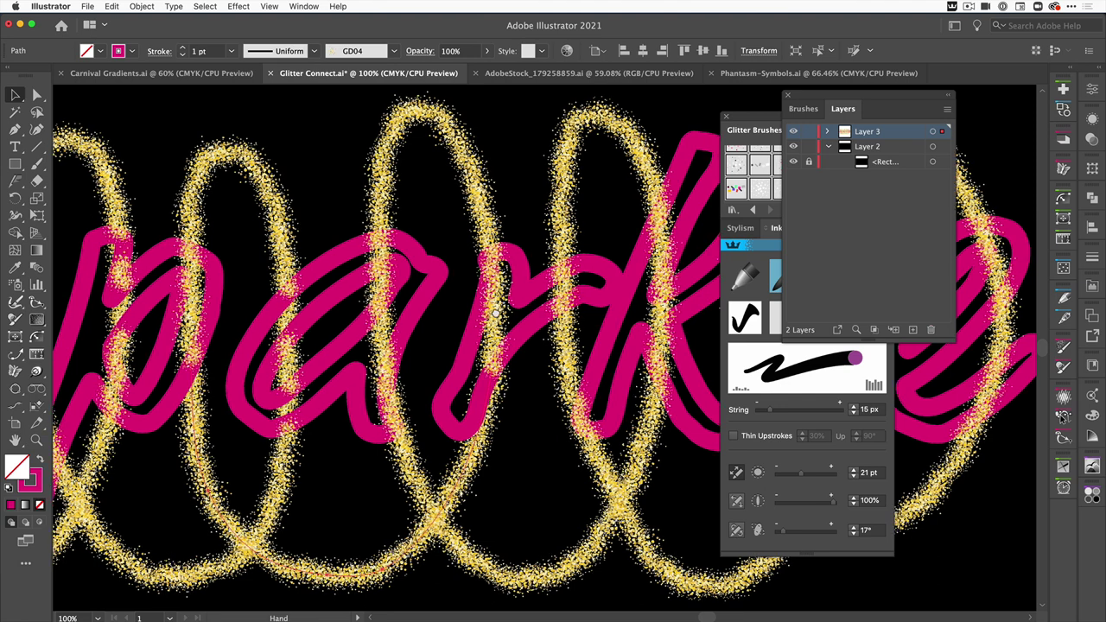
pyautogui.moveTo(564, 298); pyautogui.dragTo(485, 303)
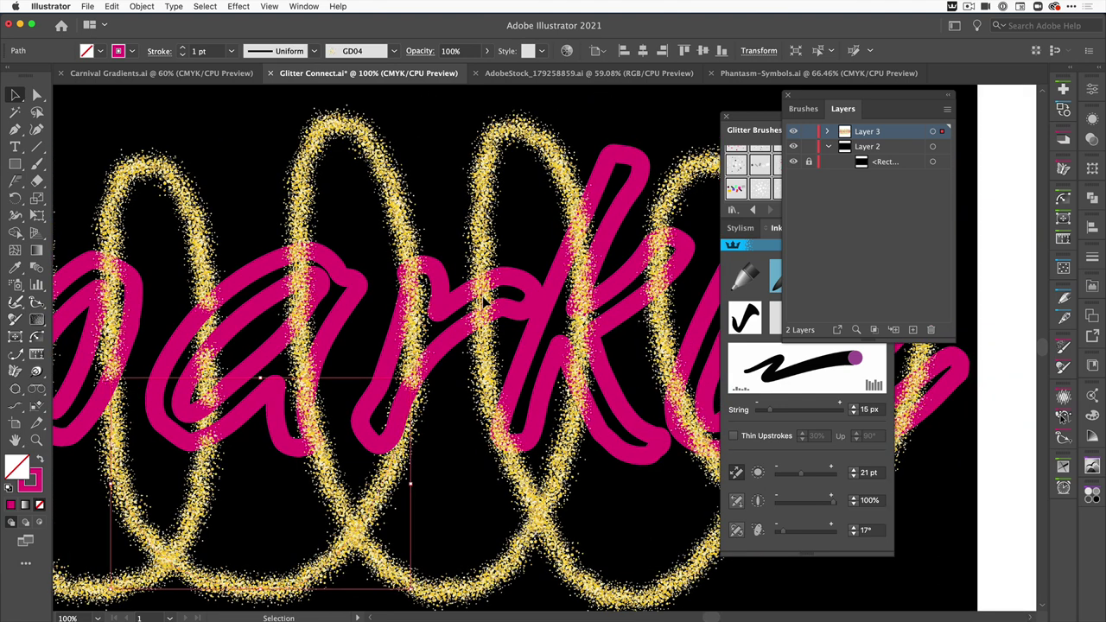
# Send the glitter loops around the letter 'k' to the back behind the pink strokes.
pyautogui.click(141, 6)
pyautogui.moveTo(152, 31)
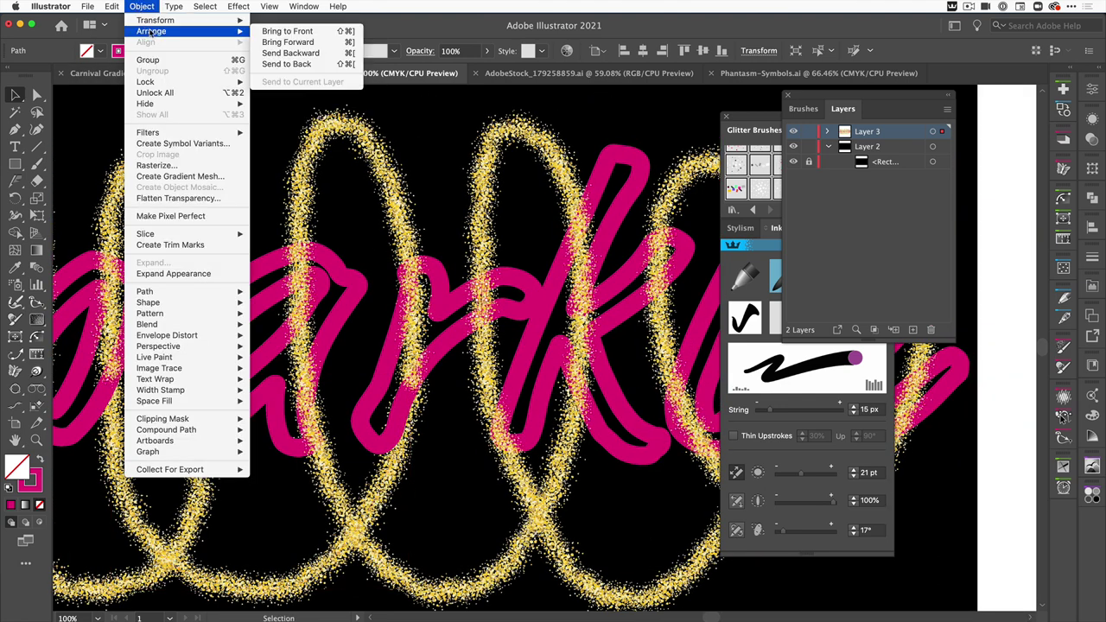
pyautogui.click(274, 68)
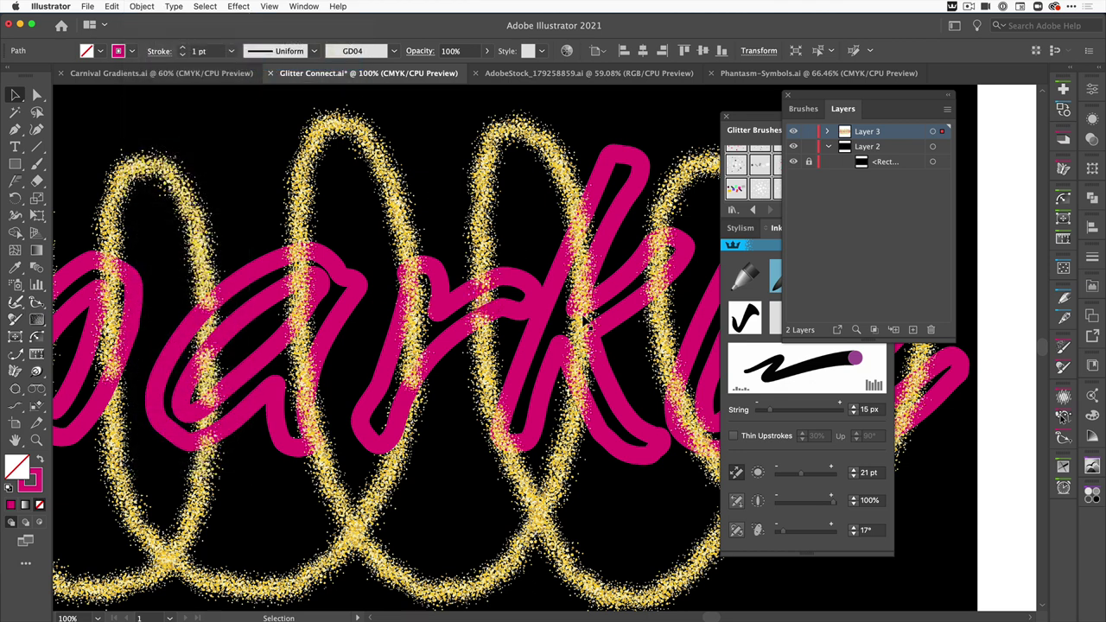
pyautogui.click(142, 6)
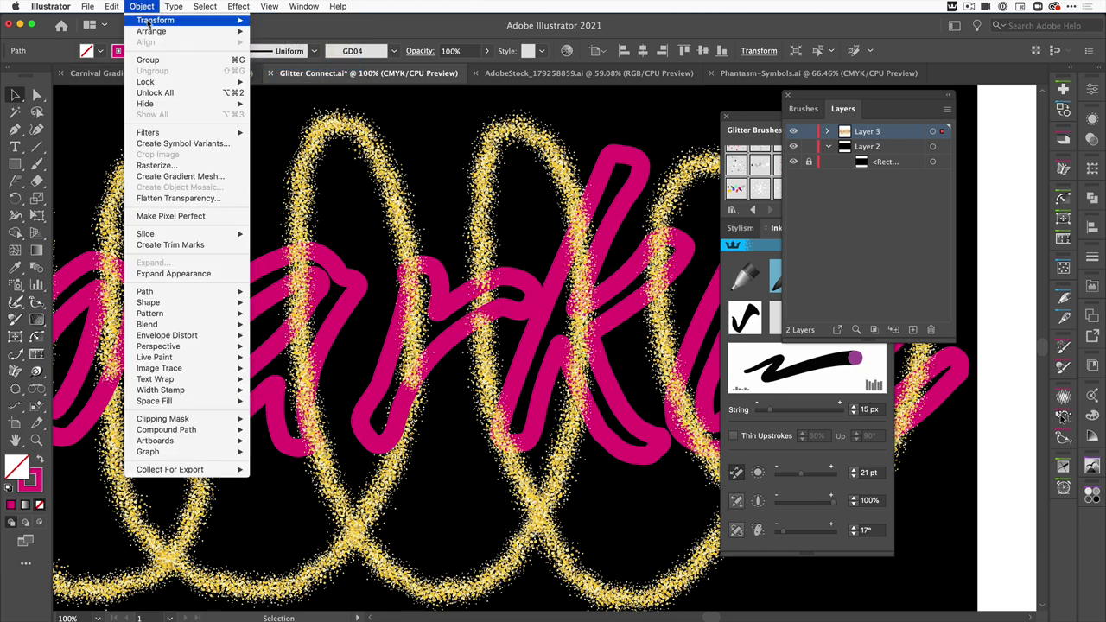
pyautogui.click(269, 67)
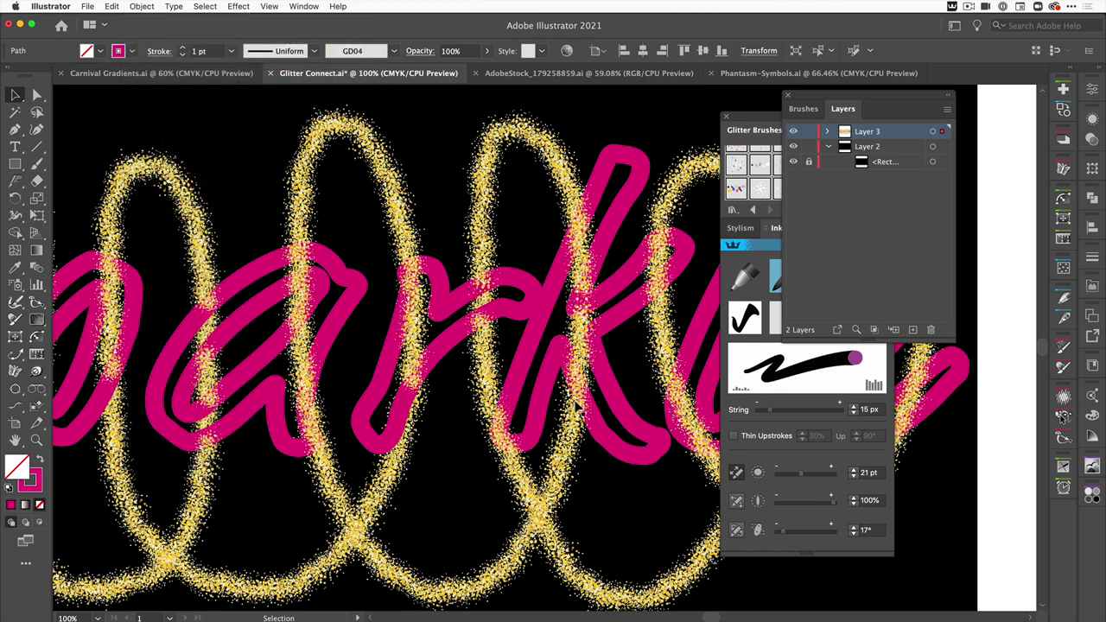
pyautogui.click(581, 406)
pyautogui.click(141, 6)
pyautogui.moveTo(151, 31)
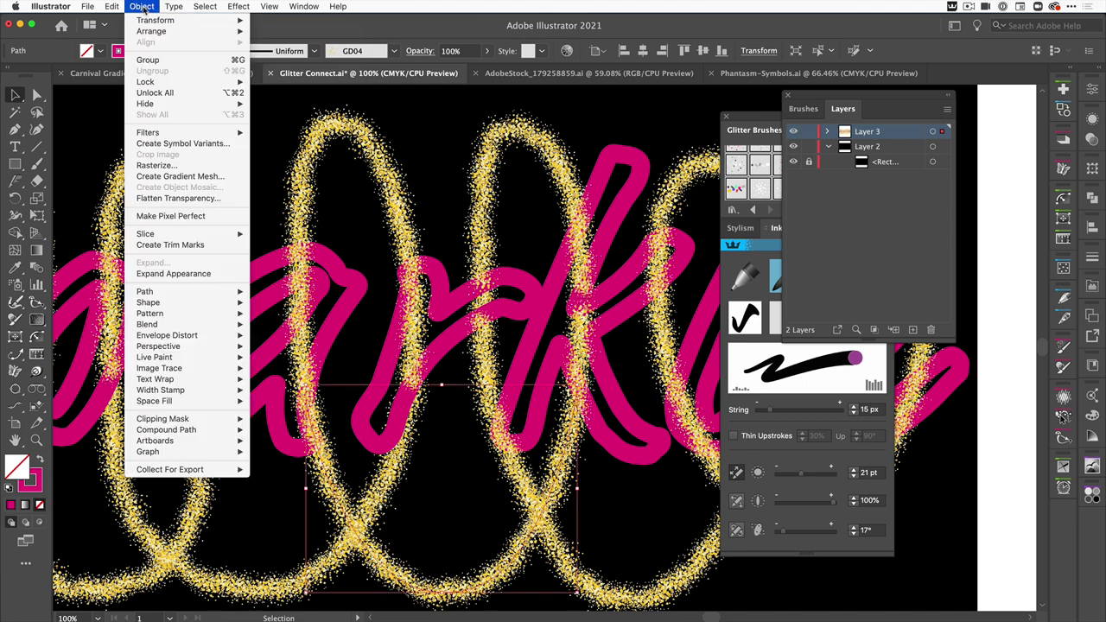
pyautogui.click(287, 64)
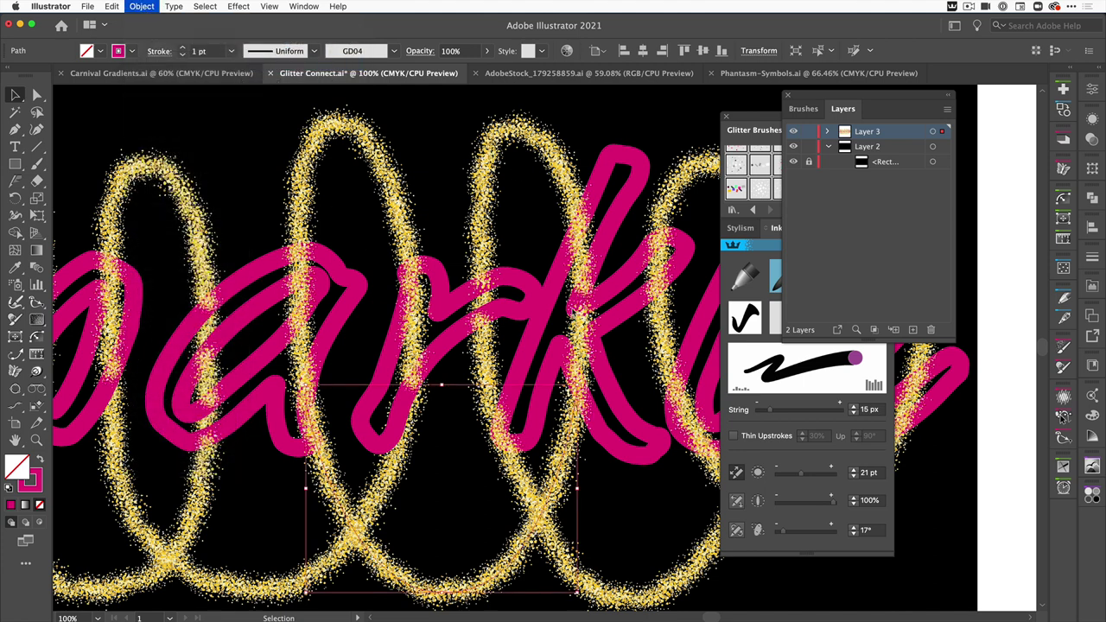
pyautogui.moveTo(519, 302); pyautogui.dragTo(366, 302)
pyautogui.moveTo(631, 302); pyautogui.dragTo(536, 302)
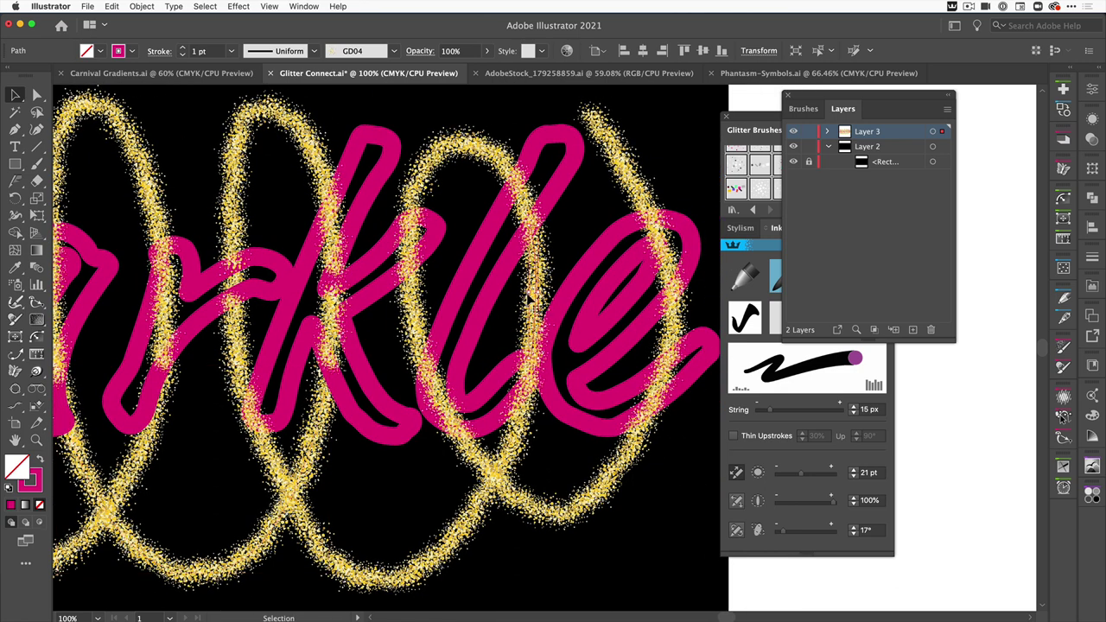
# Send three more glitter pieces around the 'kle' letters to the back.
pyautogui.click(149, 7)
pyautogui.moveTo(151, 31)
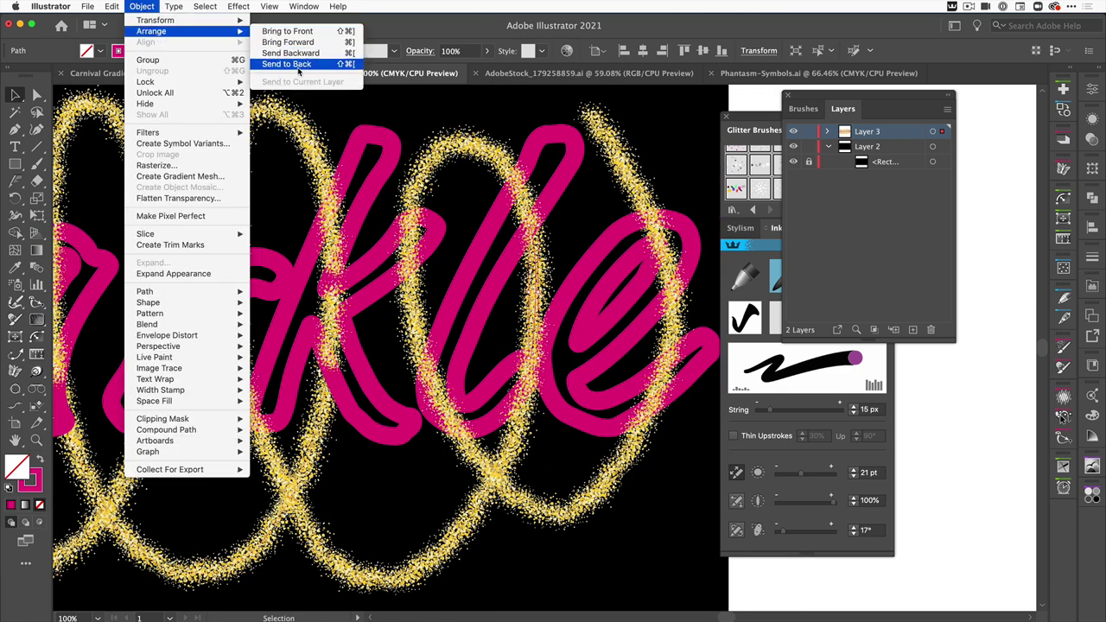
pyautogui.click(291, 64)
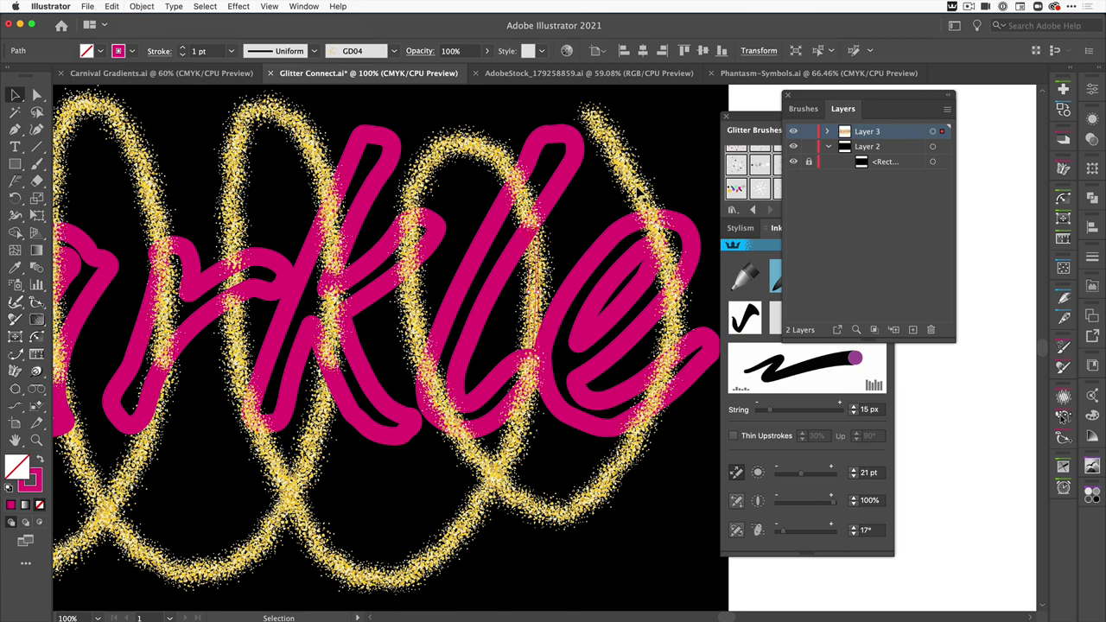
pyautogui.click(637, 190)
pyautogui.click(142, 7)
pyautogui.moveTo(151, 31)
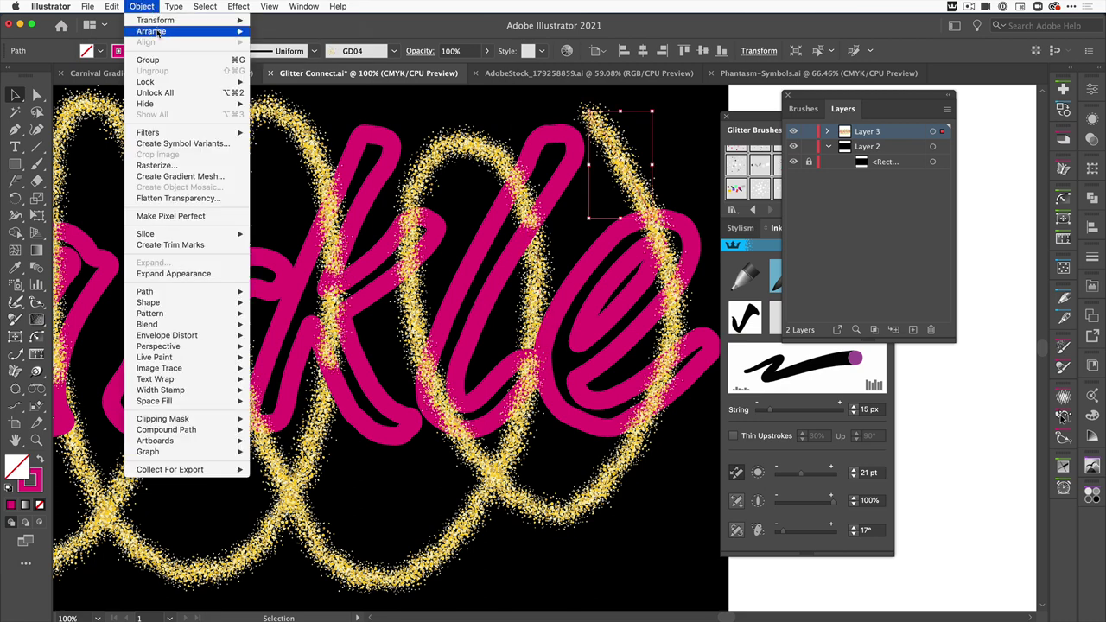
pyautogui.click(300, 64)
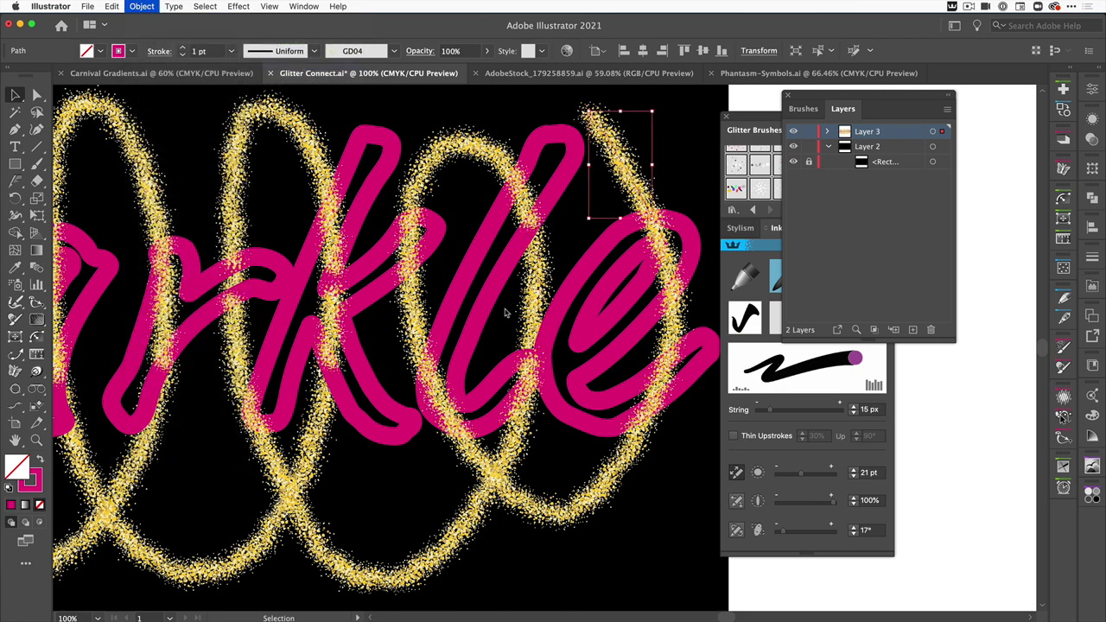
pyautogui.click(659, 406)
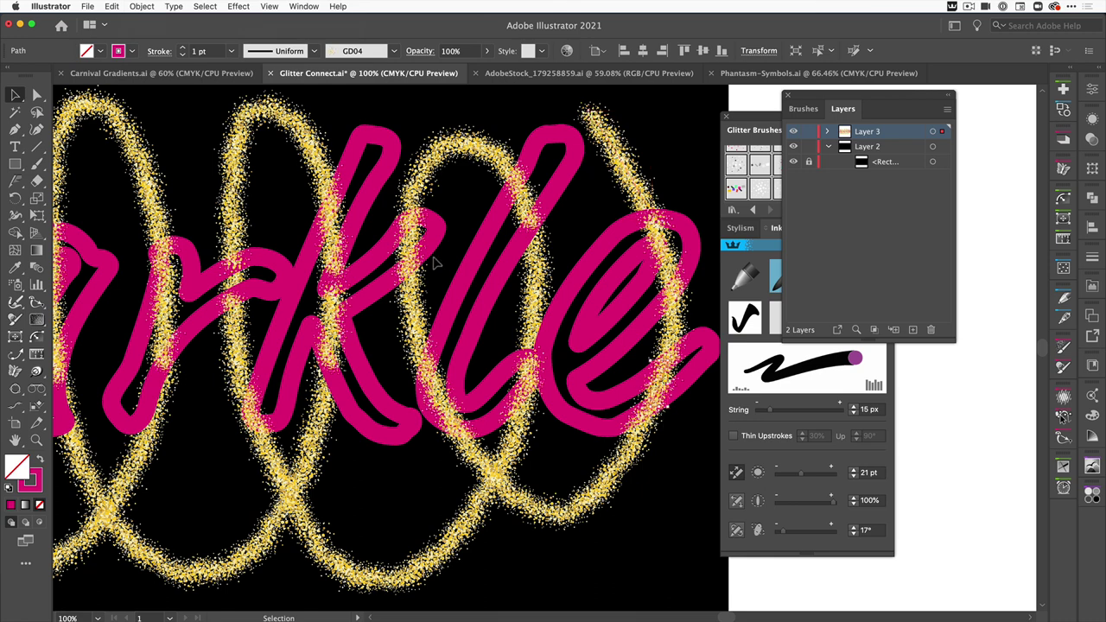
pyautogui.click(142, 7)
pyautogui.moveTo(152, 32)
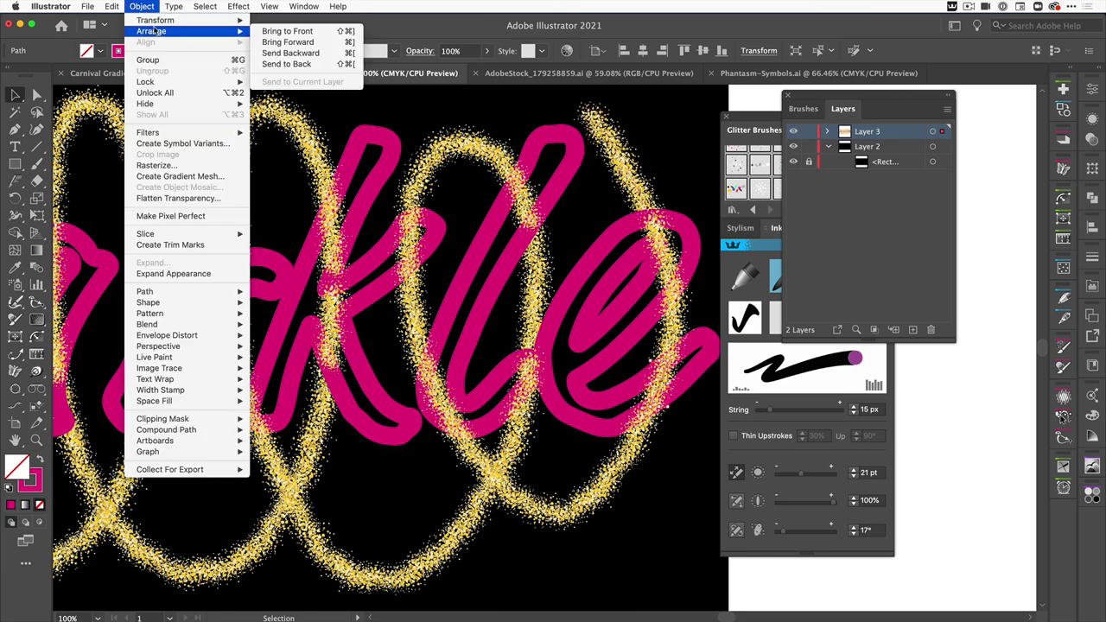
pyautogui.click(290, 64)
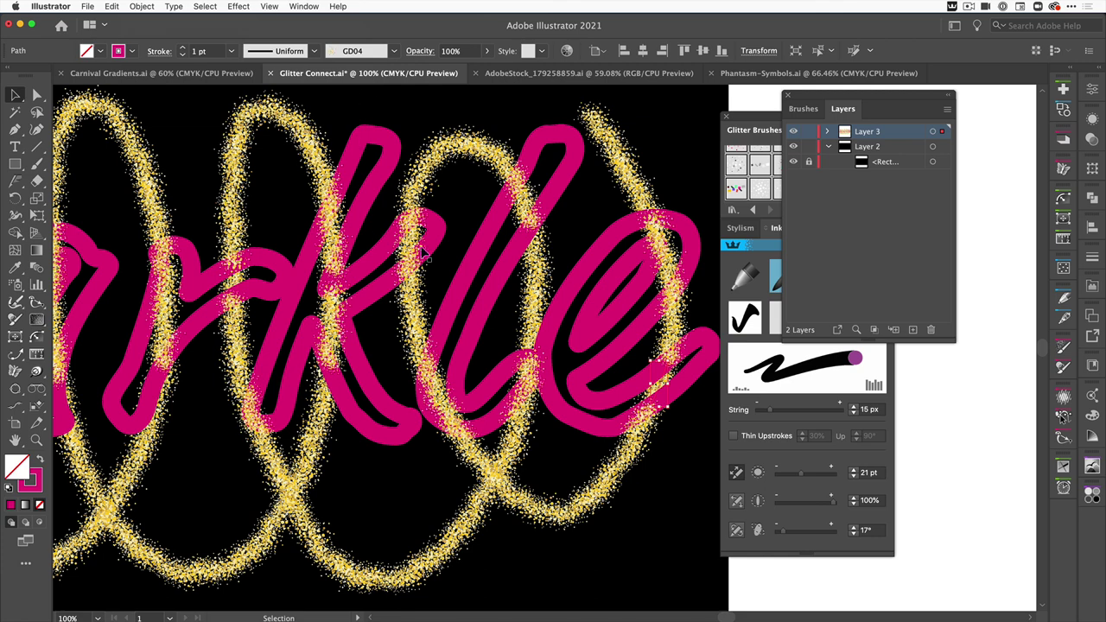
# Zoom out to 66.67% to view the whole word and move the Layers and brushes panels right.
pyautogui.click(673, 167)
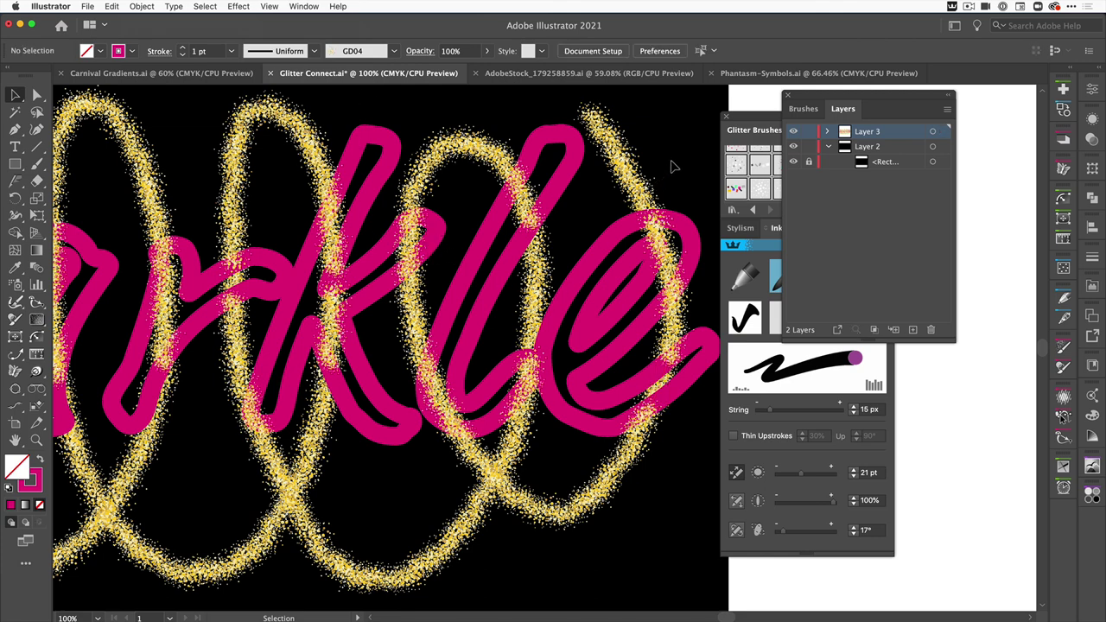
pyautogui.press('super+minus')
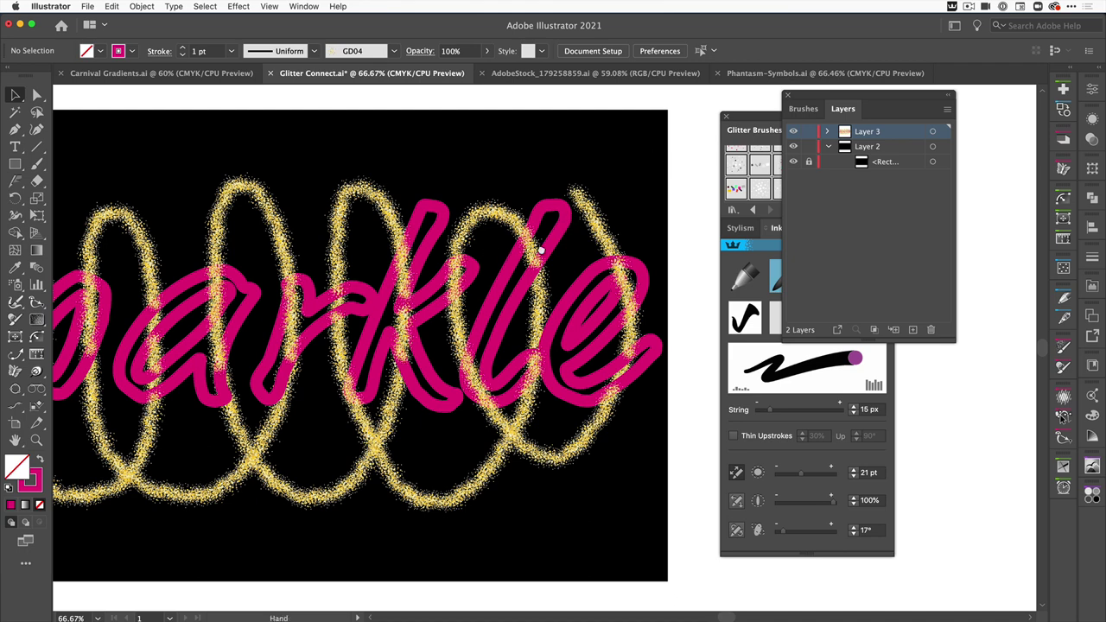
pyautogui.moveTo(510, 252); pyautogui.dragTo(637, 239)
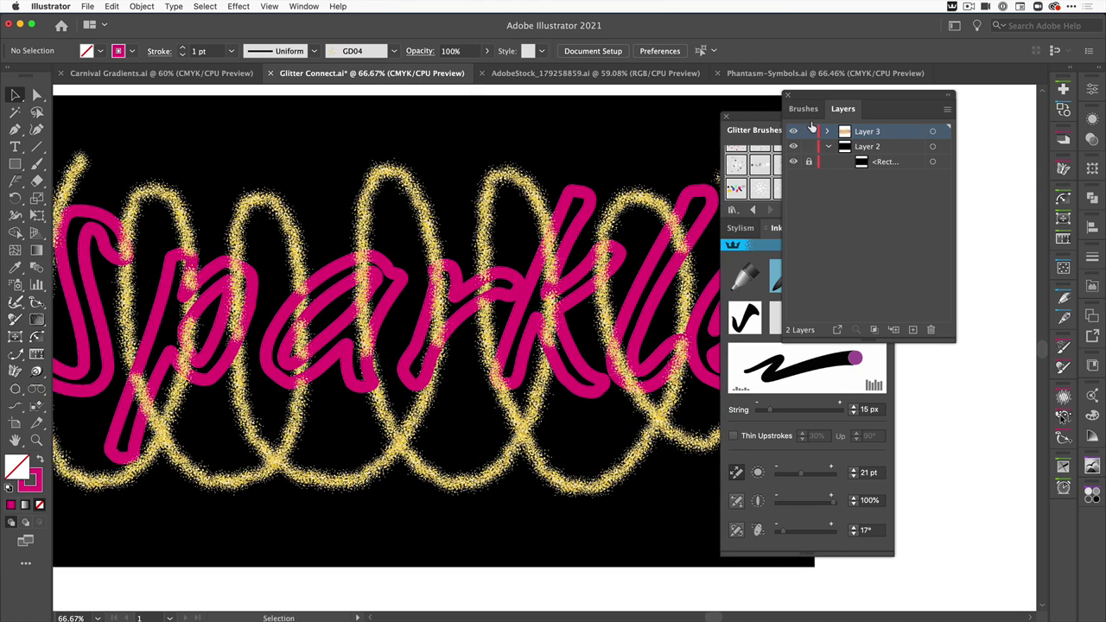
pyautogui.moveTo(835, 99); pyautogui.dragTo(934, 102)
pyautogui.moveTo(800, 119); pyautogui.dragTo(900, 116)
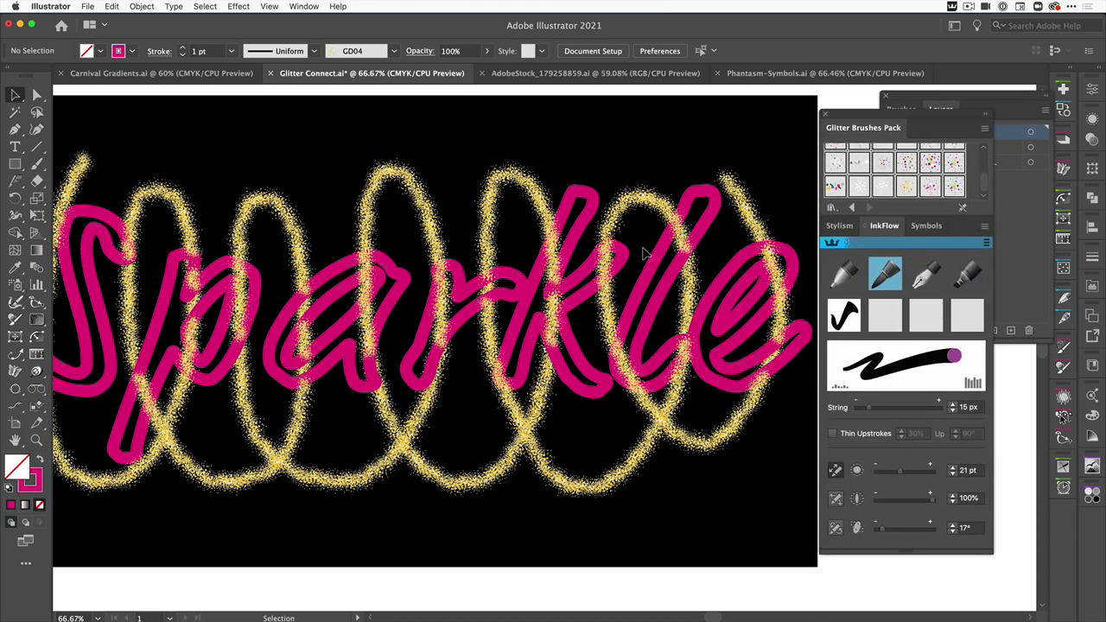
pyautogui.hscroll(-3, 644, 250)
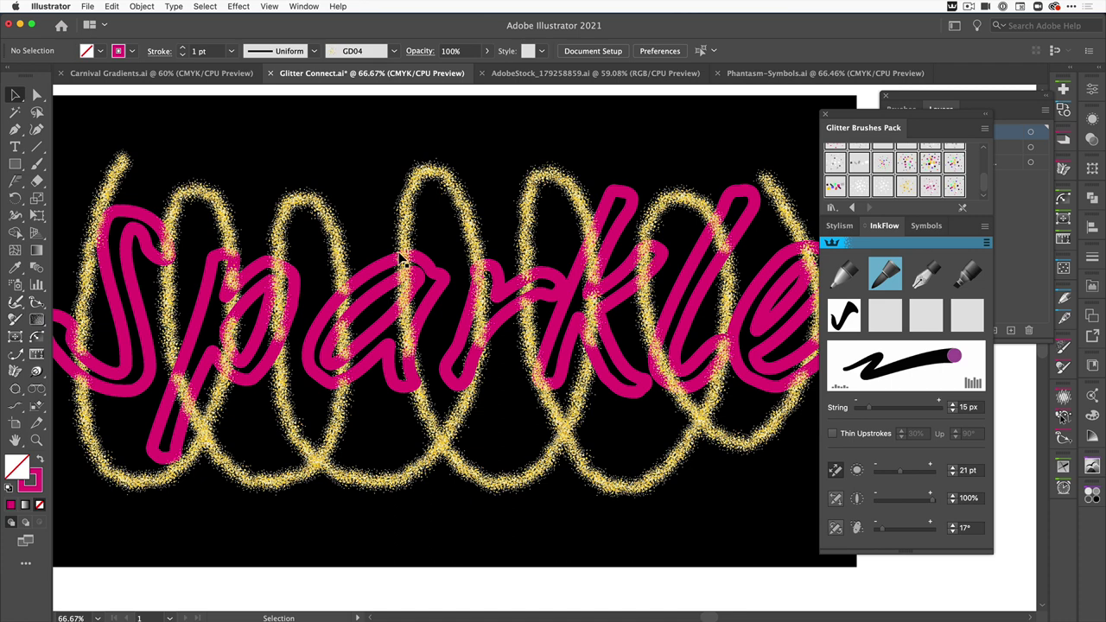
# Switch from the AdobeStock Christmas doodles document to the Phantasm-Symbols.ai document.
pyautogui.hotkey('ctrl', 'Tab')
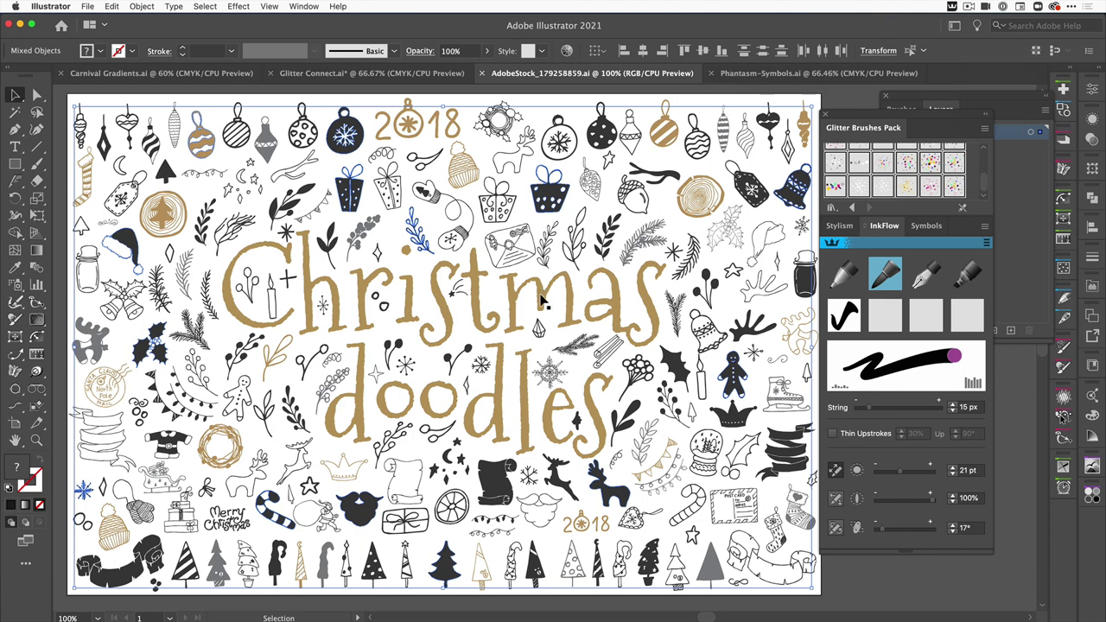
pyautogui.click(757, 73)
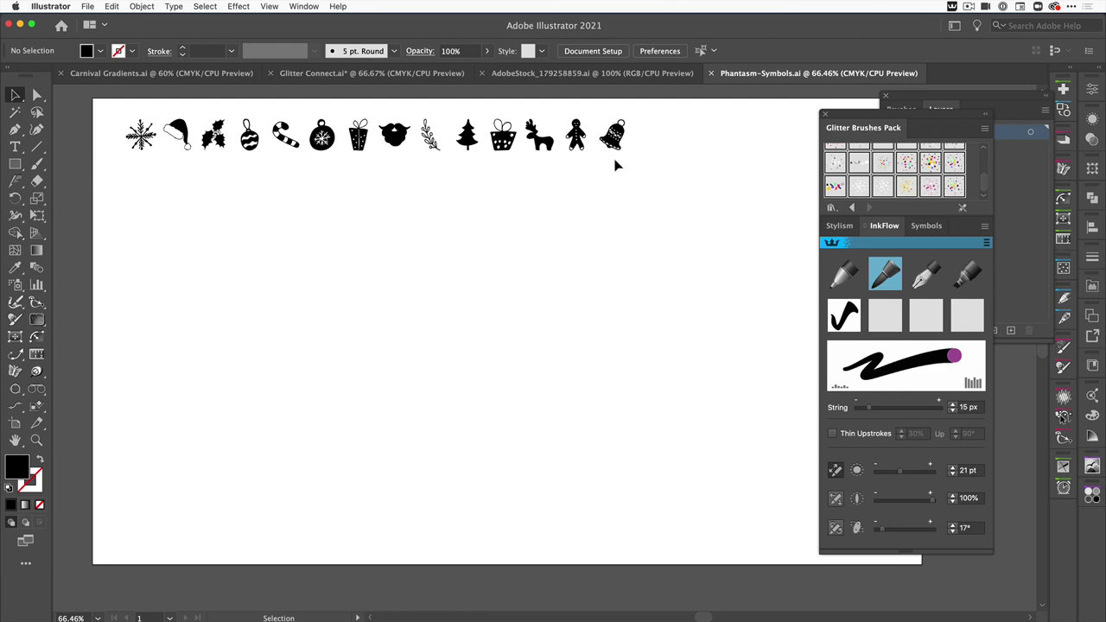
# Make the snowflake icon a Graphic-type symbol named 'Snow 1' in the Symbols panel.
pyautogui.moveTo(880, 131); pyautogui.dragTo(785, 123)
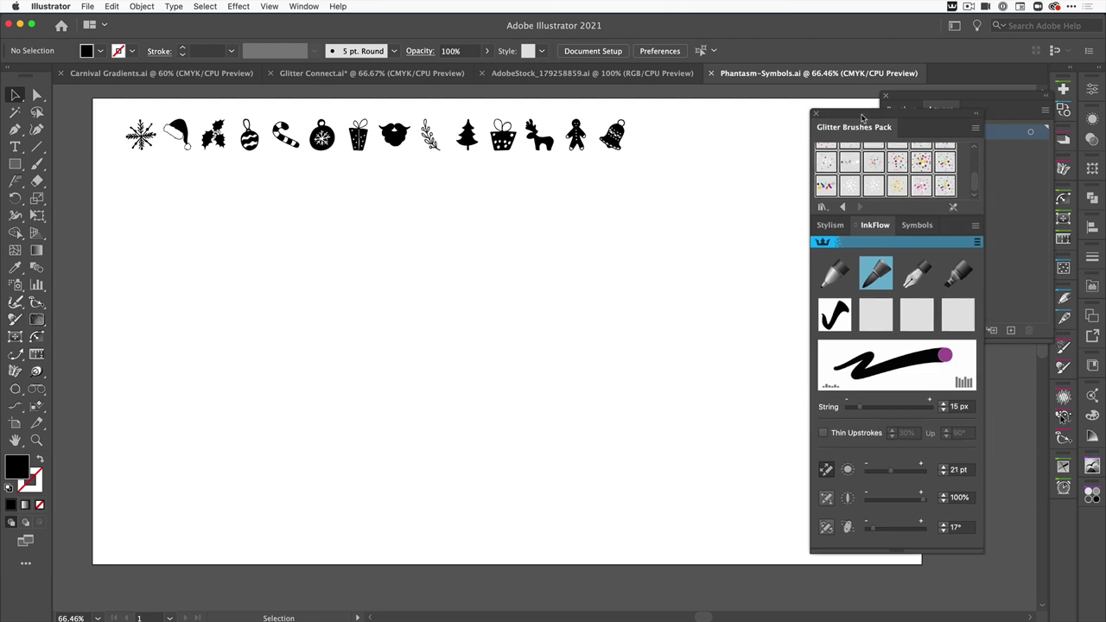
pyautogui.click(828, 217)
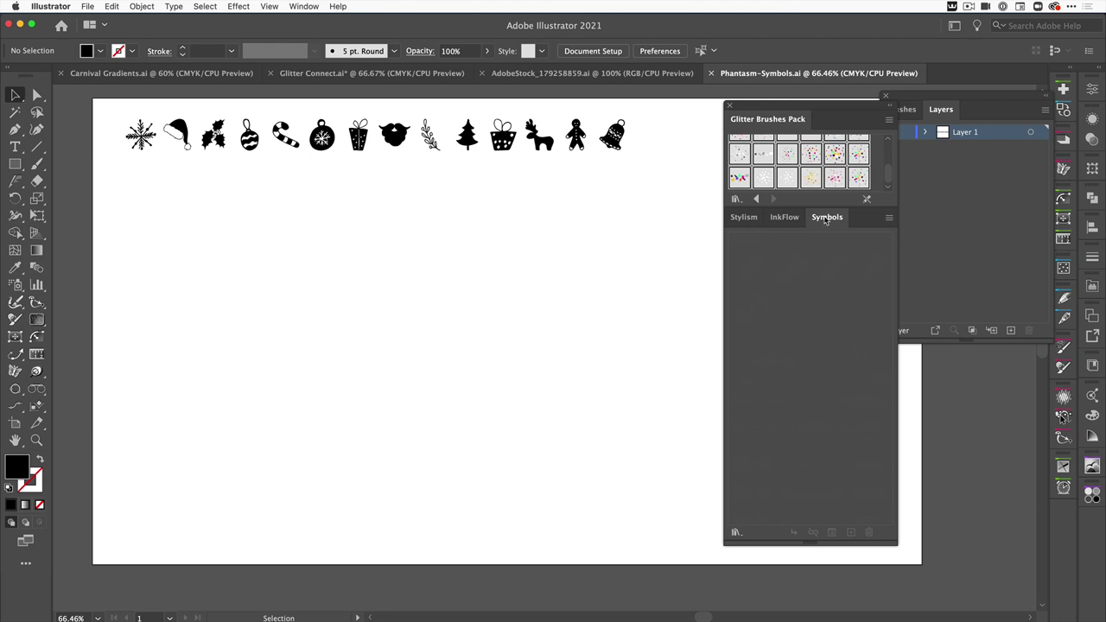
pyautogui.click(142, 141)
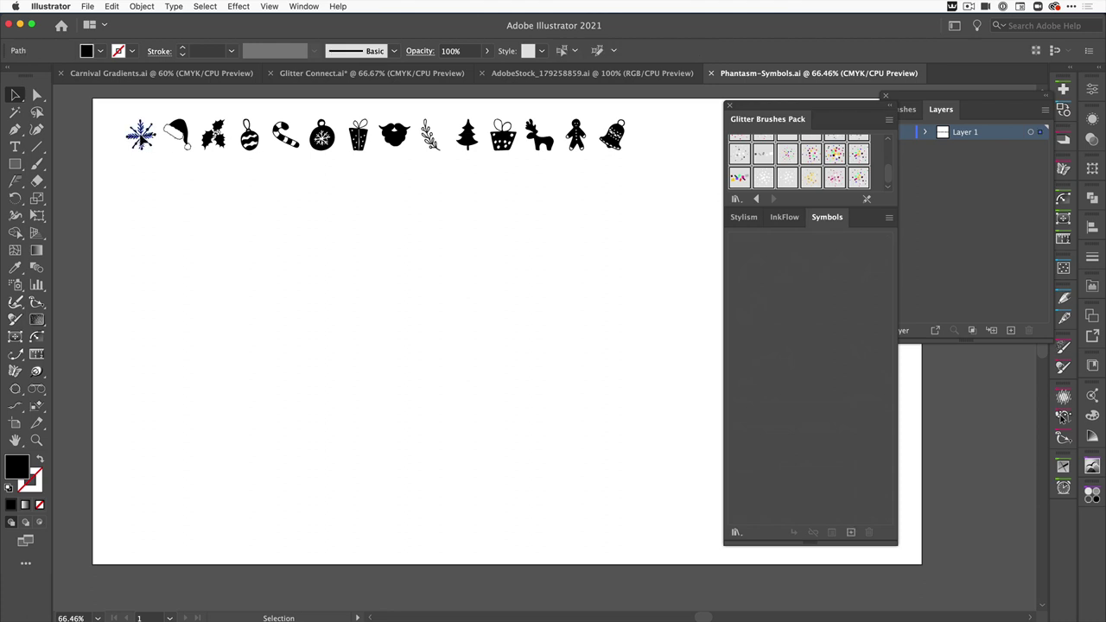
pyautogui.moveTo(143, 141); pyautogui.dragTo(776, 268)
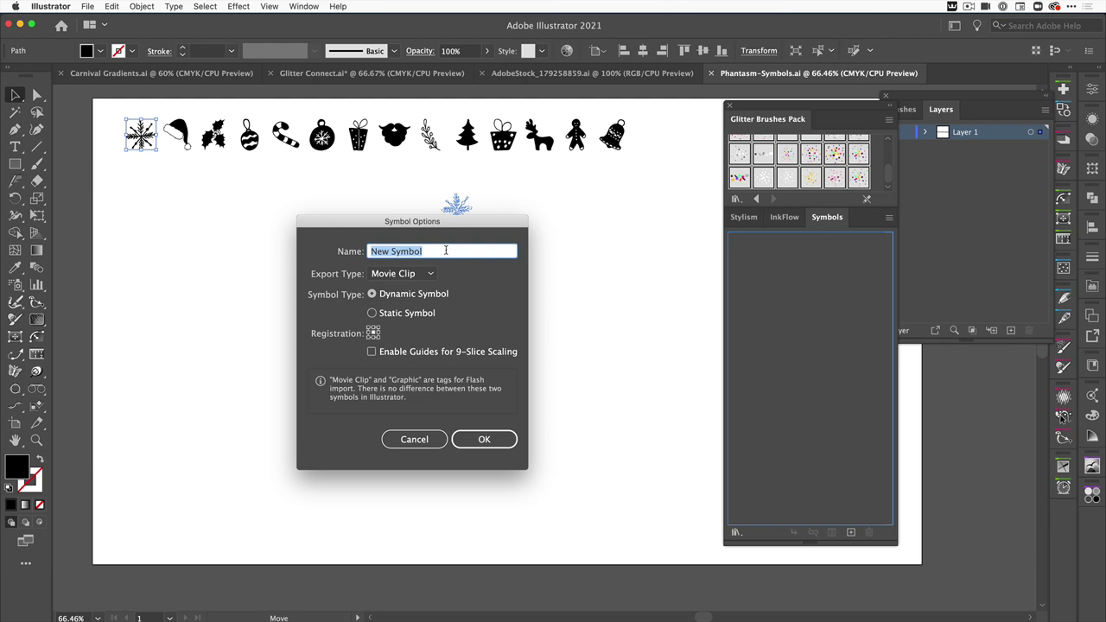
pyautogui.press('BackSpace')
pyautogui.write('Snow ')
pyautogui.write('1')
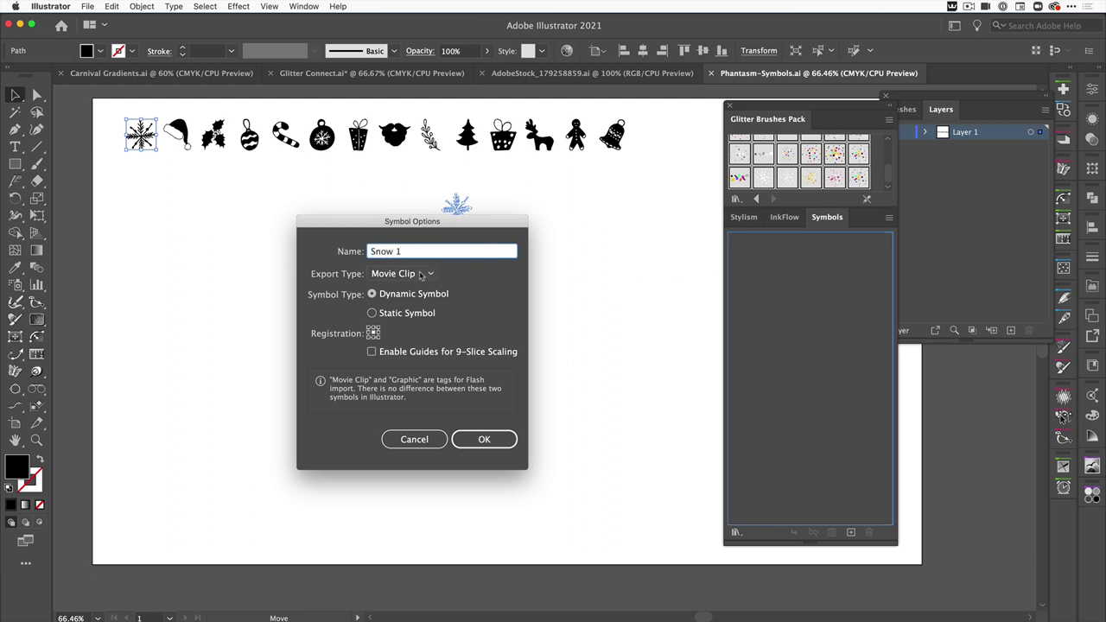
pyautogui.click(423, 274)
pyautogui.click(423, 304)
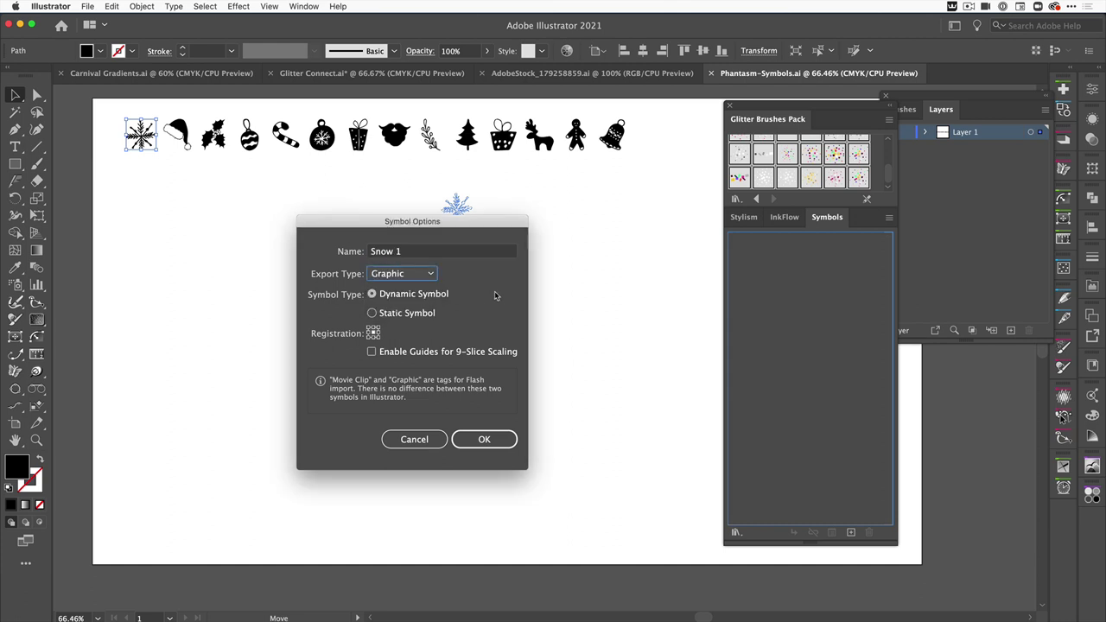
pyautogui.click(483, 442)
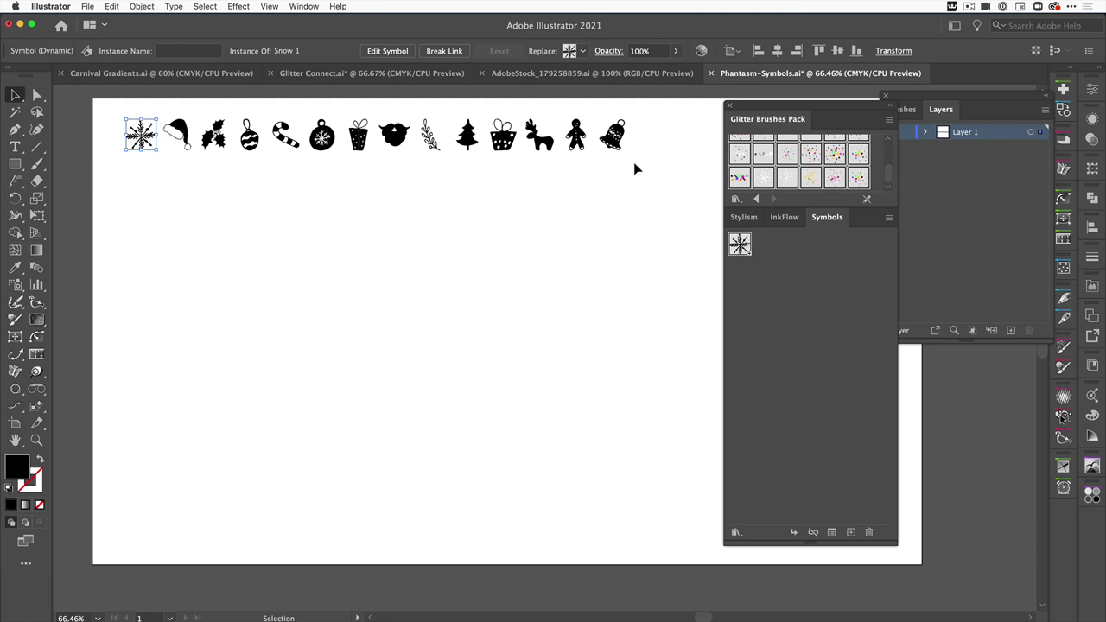
pyautogui.moveTo(646, 165); pyautogui.dragTo(171, 118)
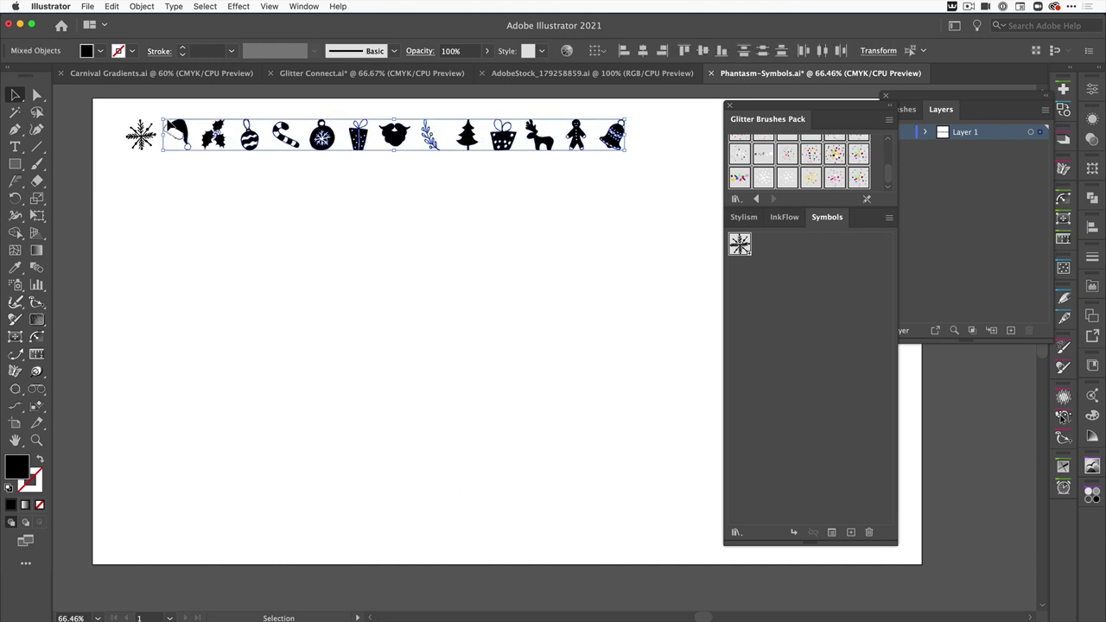
# Create symbol variants of Snow 1 from the thirteen selected ornaments.
pyautogui.click(143, 7)
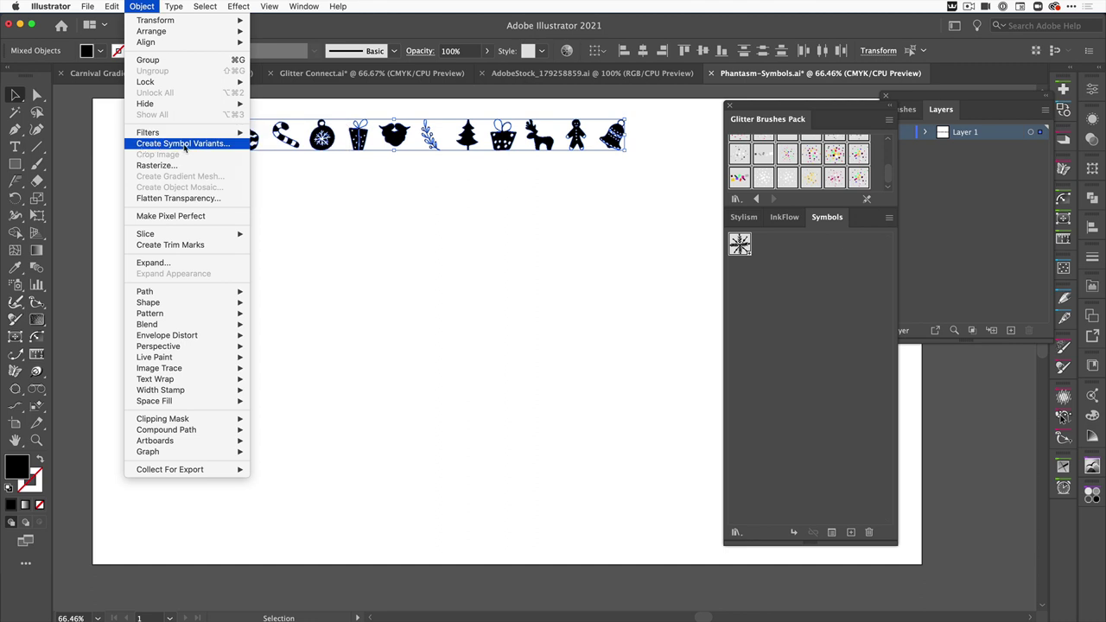
pyautogui.click(184, 143)
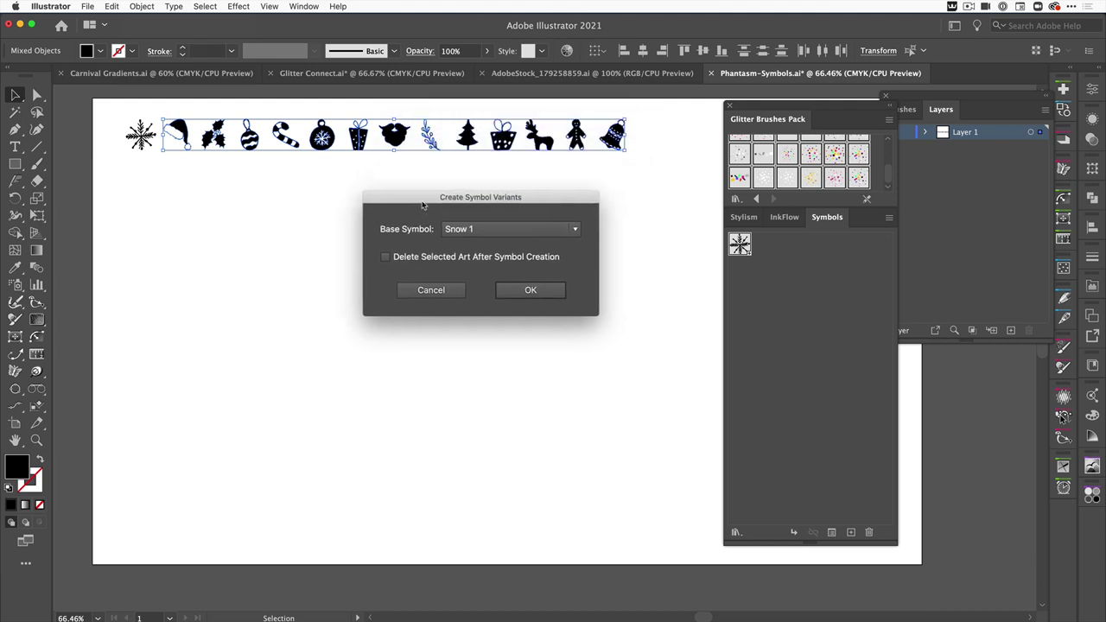
pyautogui.moveTo(423, 204); pyautogui.dragTo(411, 211)
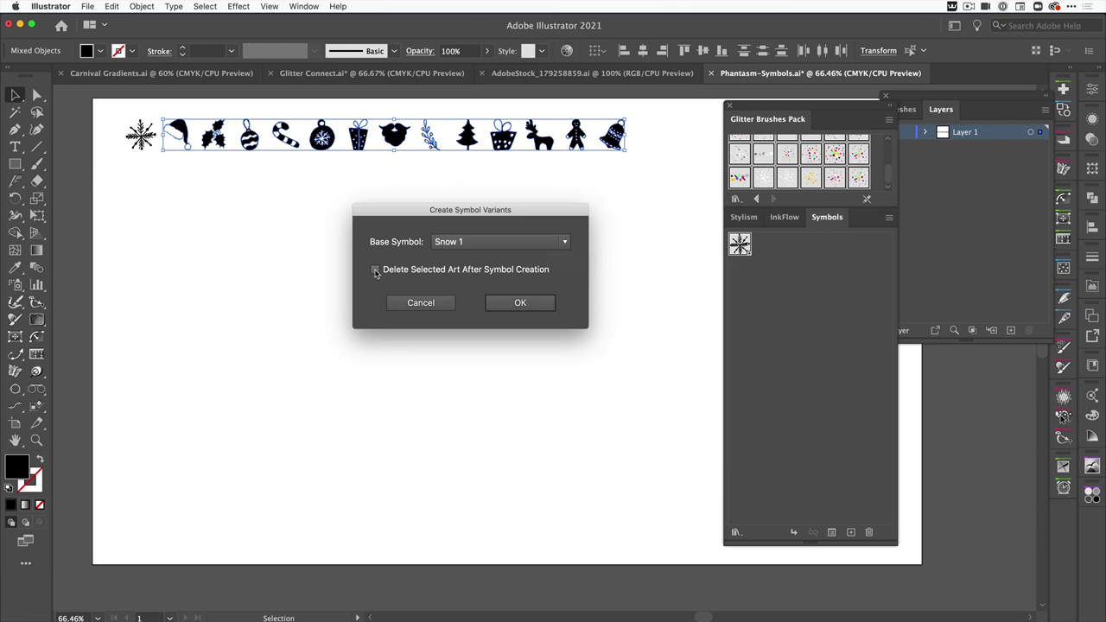
pyautogui.click(519, 304)
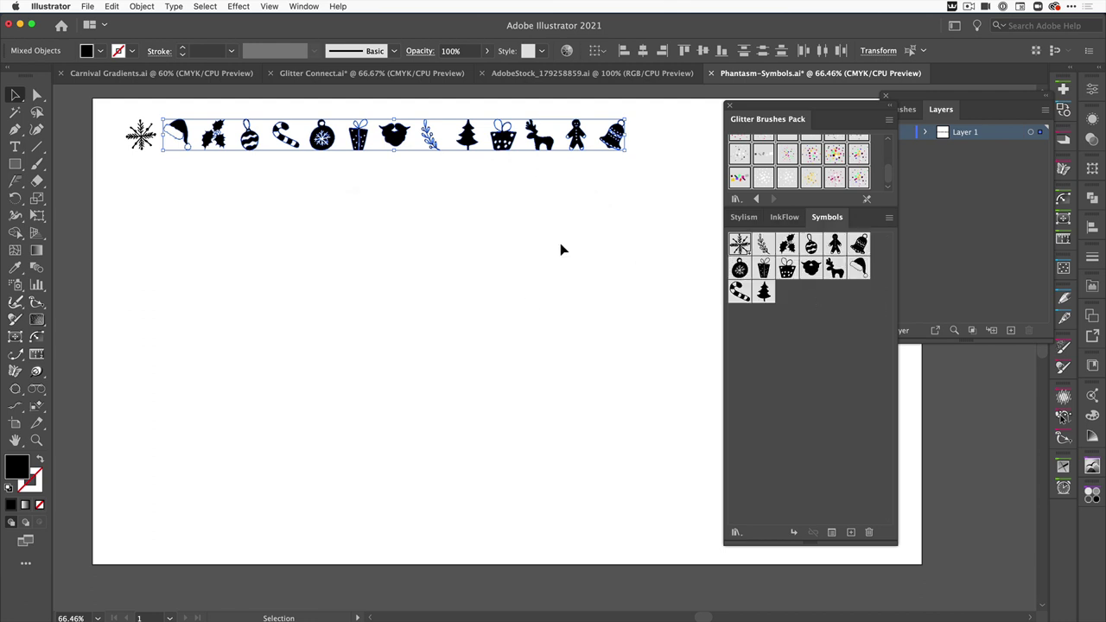
# Move the whole row of ornament icons up above the artboard.
pyautogui.scroll(4, 556, 250)
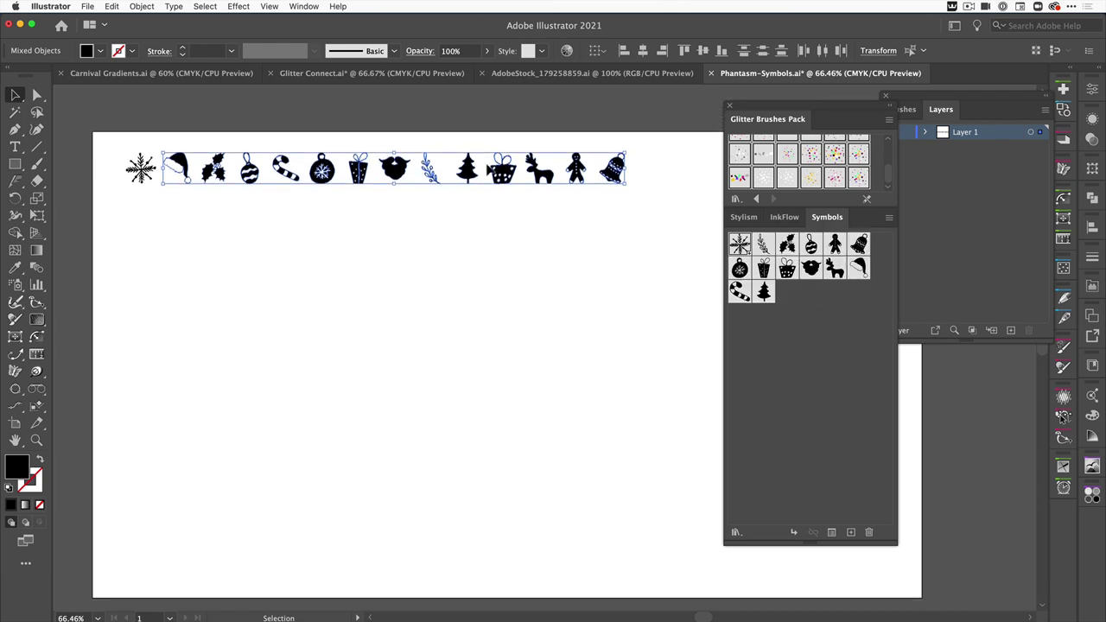
pyautogui.click(637, 230)
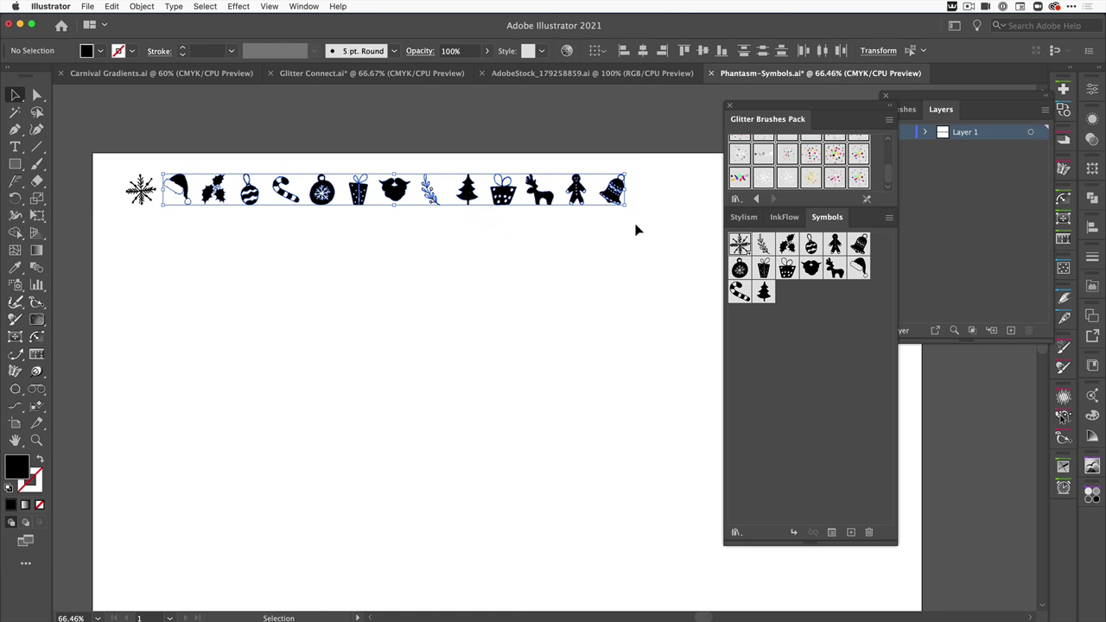
pyautogui.moveTo(635, 229); pyautogui.dragTo(113, 164)
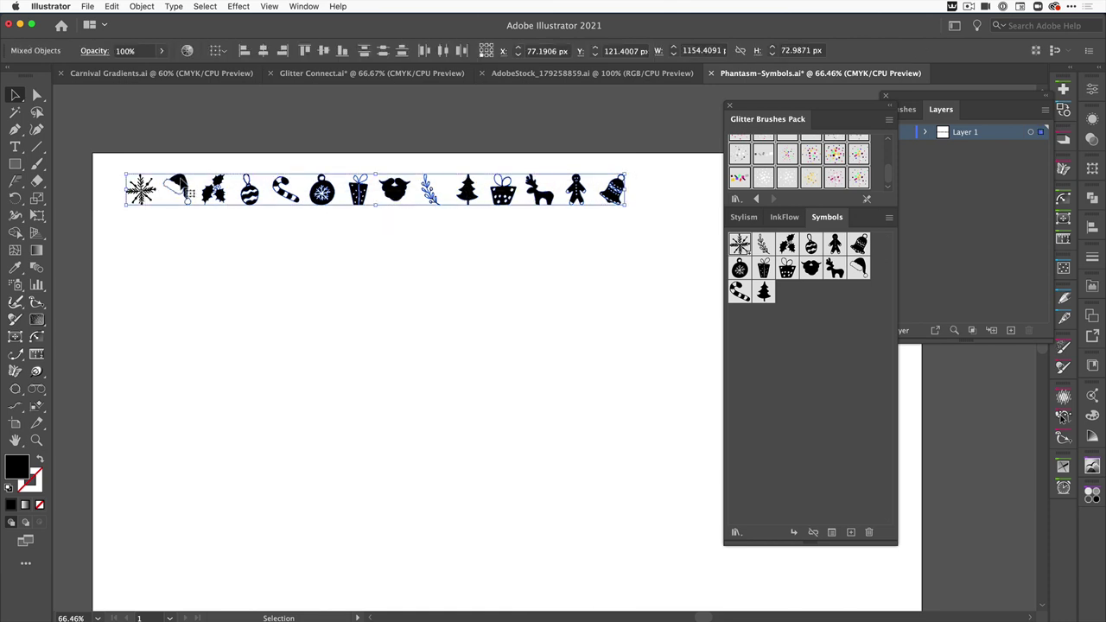
pyautogui.moveTo(177, 184); pyautogui.dragTo(182, 120)
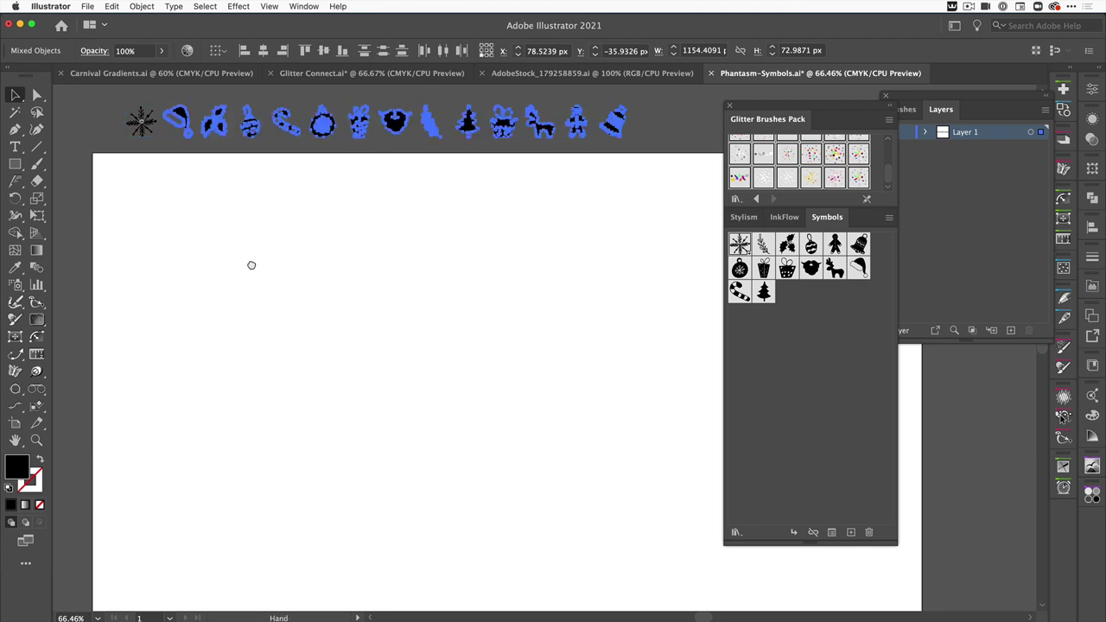
# Start a text object on the artboard and set its font to Azo Sans Uber Regular.
pyautogui.scroll(-2, 242, 245)
pyautogui.hscroll(2, 235, 243)
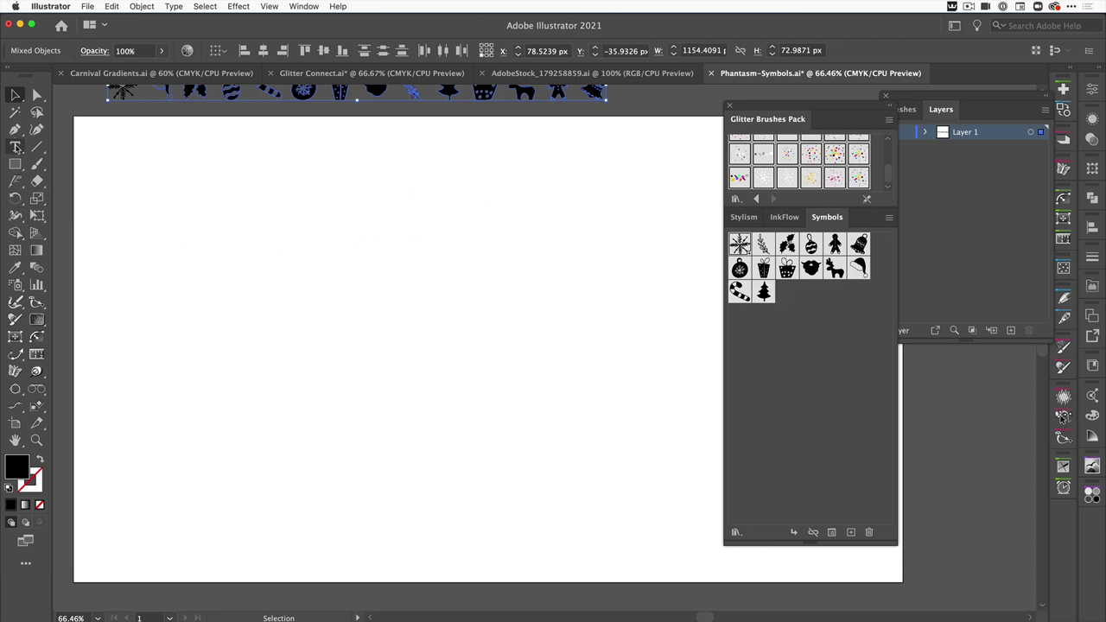
pyautogui.click(15, 147)
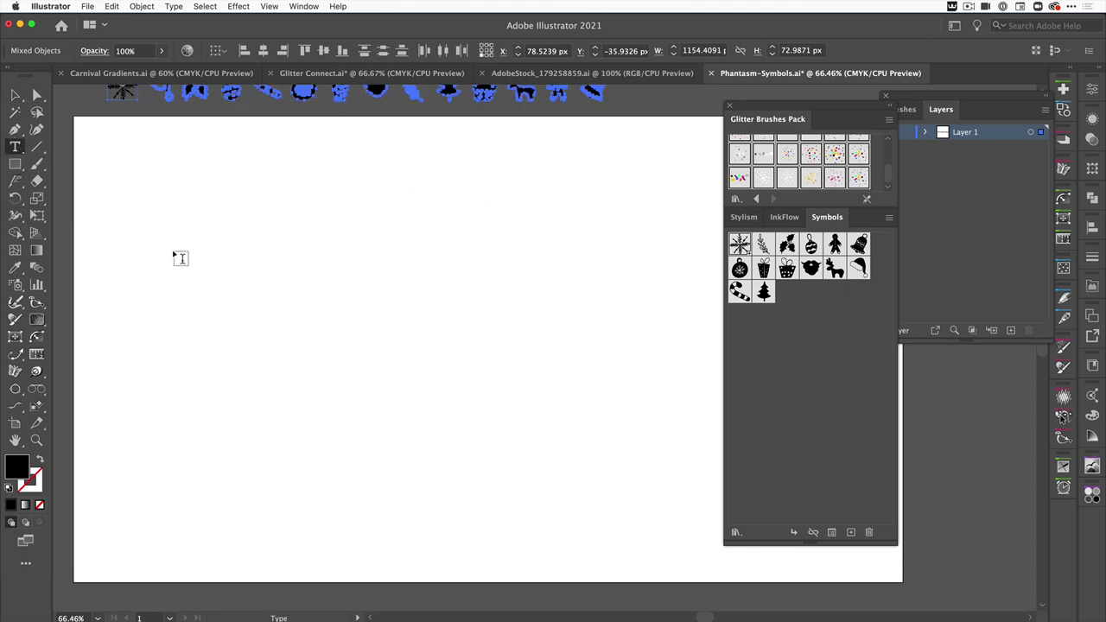
pyautogui.click(194, 290)
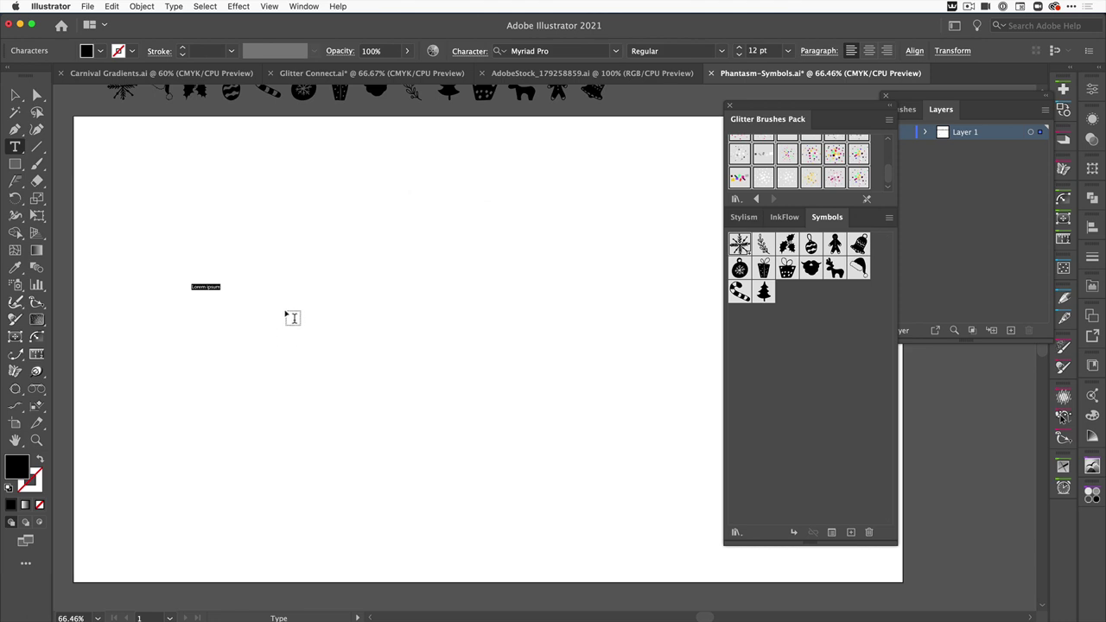
pyautogui.click(617, 51)
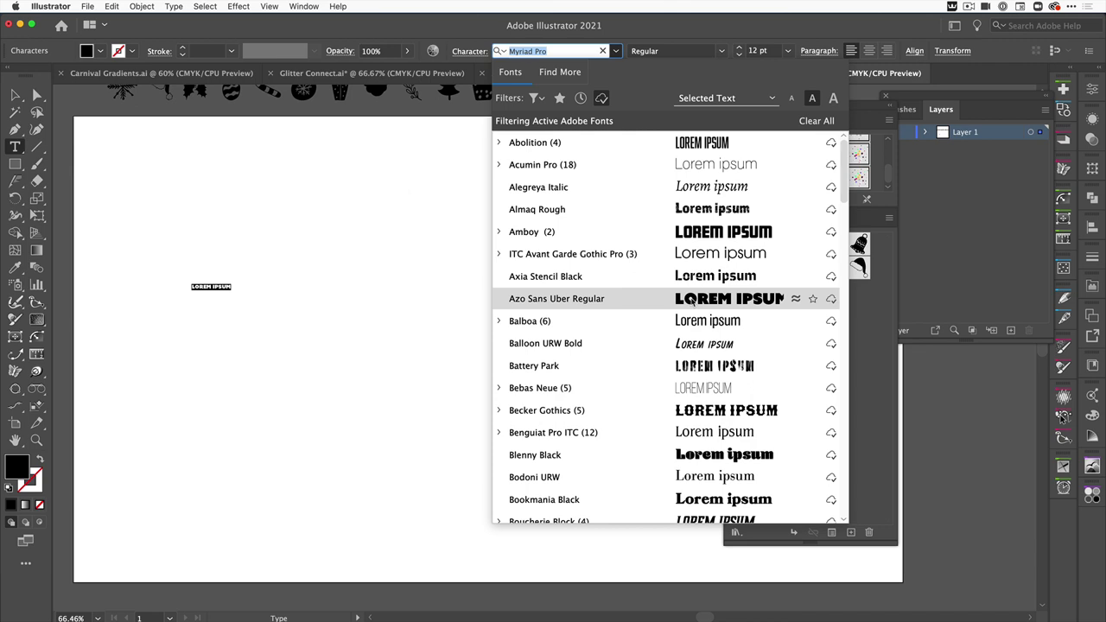
pyautogui.click(691, 300)
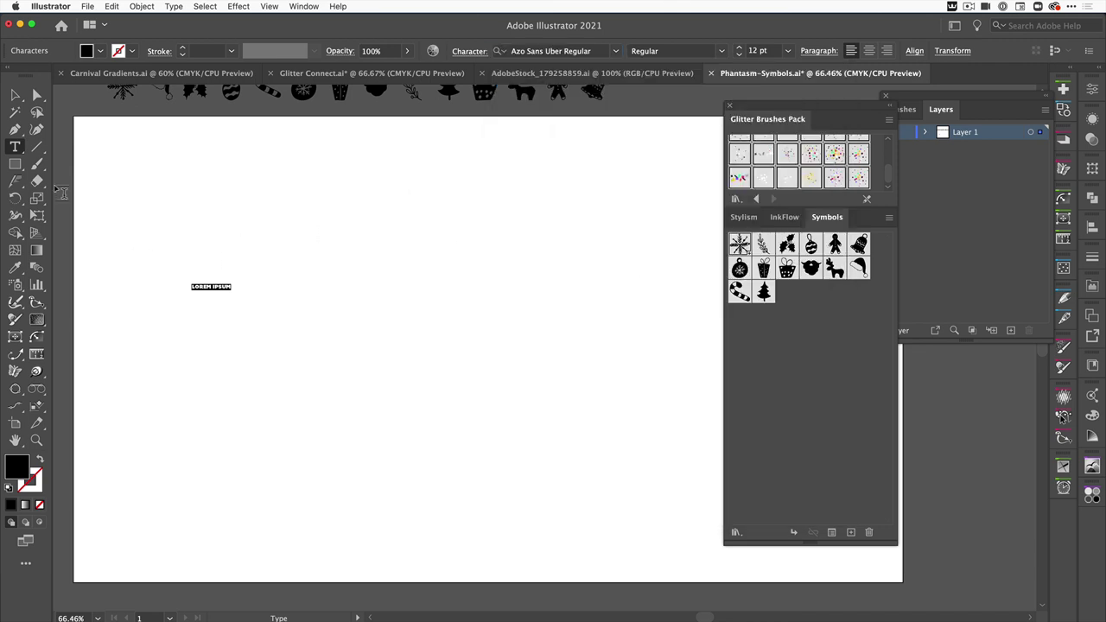
# Scale up the LOREM IPSUM placeholder and replace it with 'HOLIDAYS'.
pyautogui.click(15, 97)
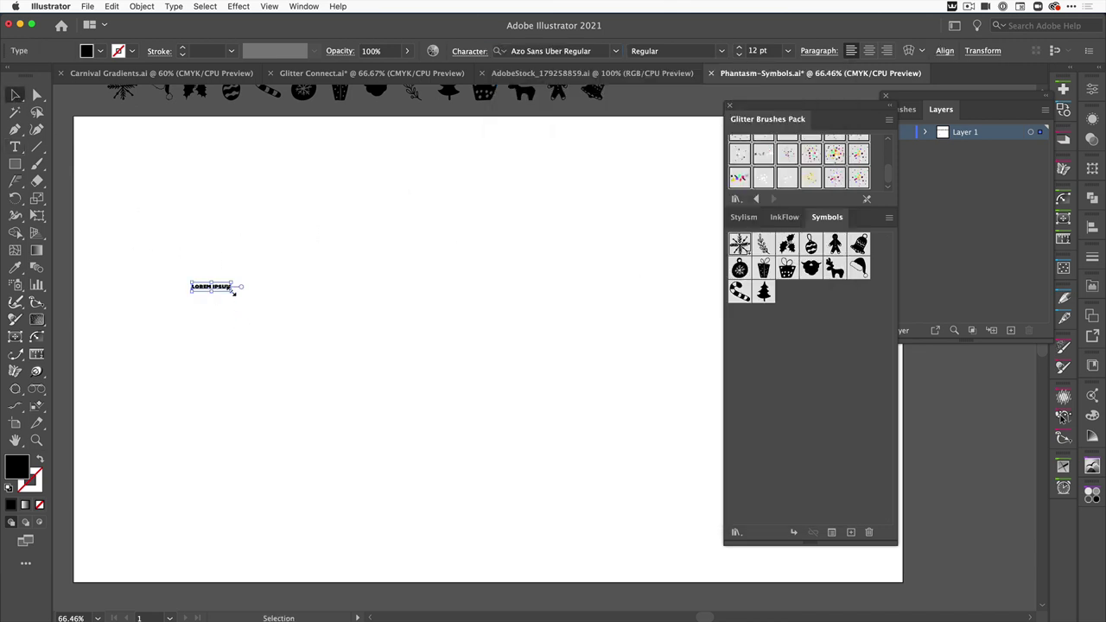
pyautogui.moveTo(233, 294); pyautogui.dragTo(563, 478)
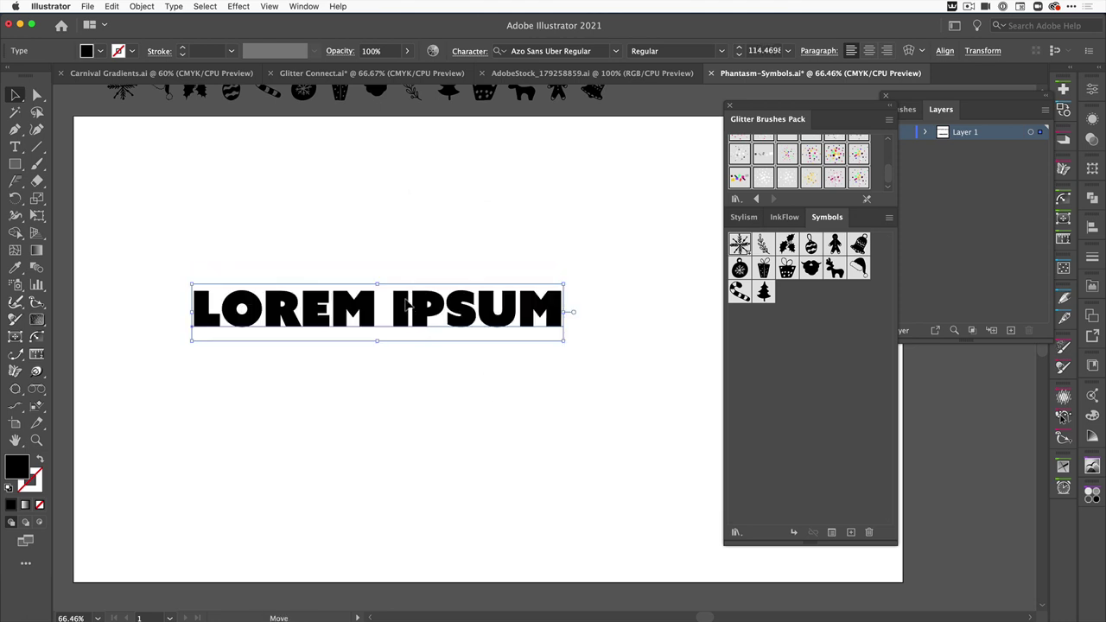
pyautogui.moveTo(407, 304); pyautogui.dragTo(383, 276)
pyautogui.doubleClick(176, 277)
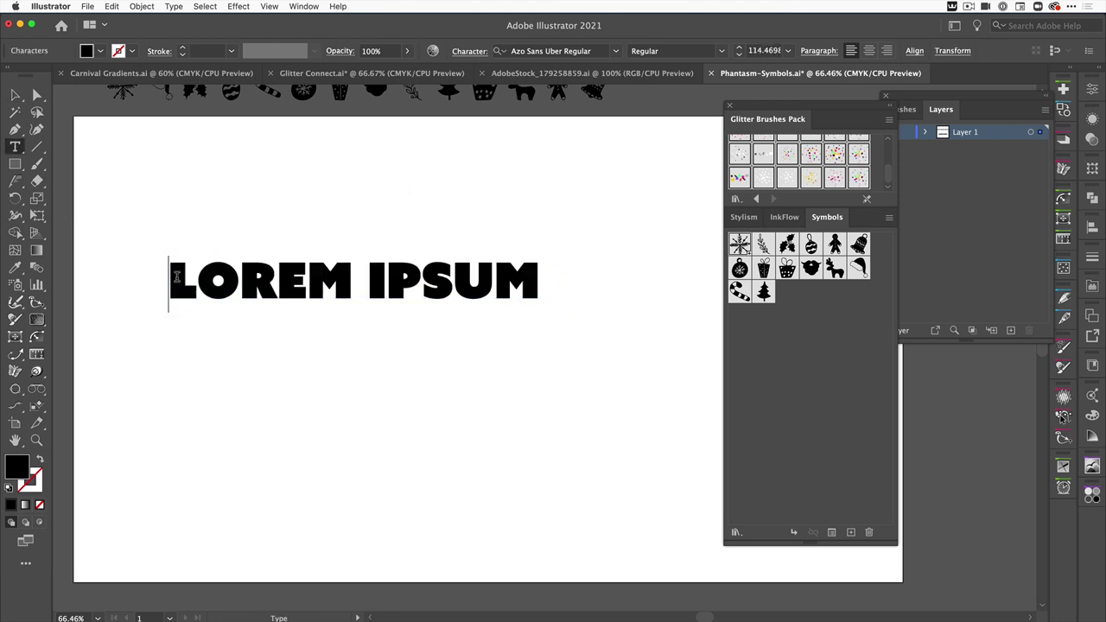
pyautogui.moveTo(173, 277); pyautogui.dragTo(585, 275)
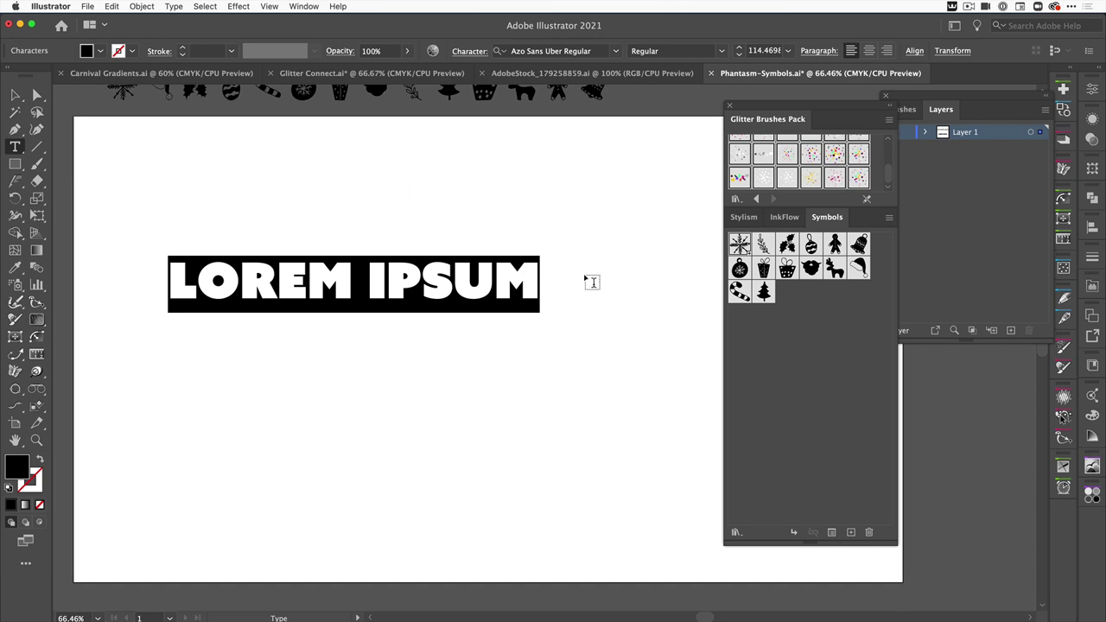
pyautogui.write('HOL')
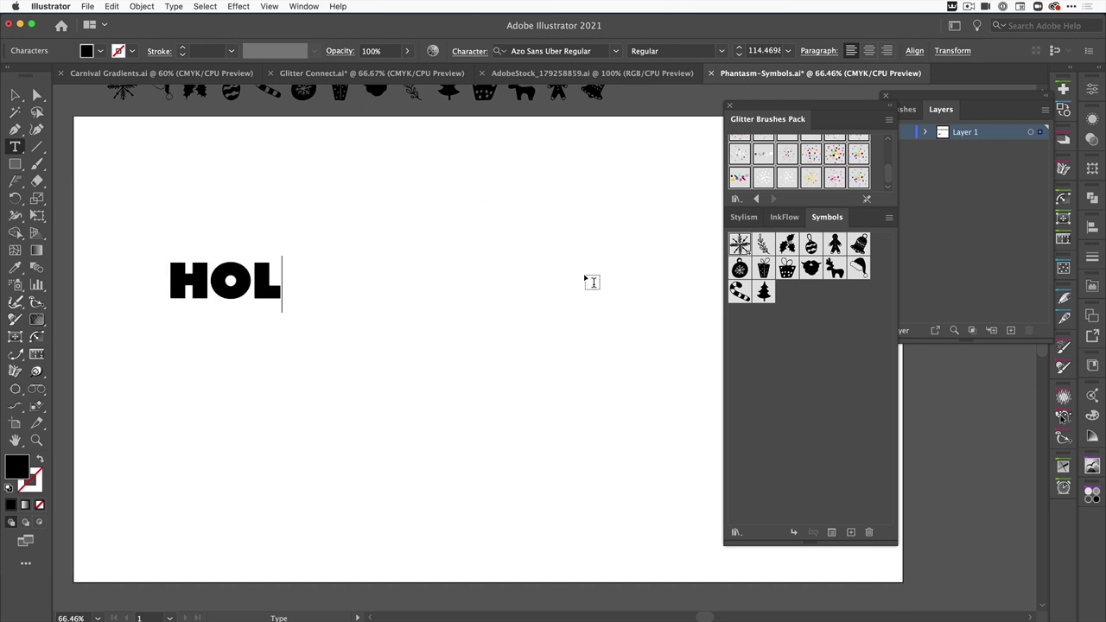
pyautogui.write('IDAYS')
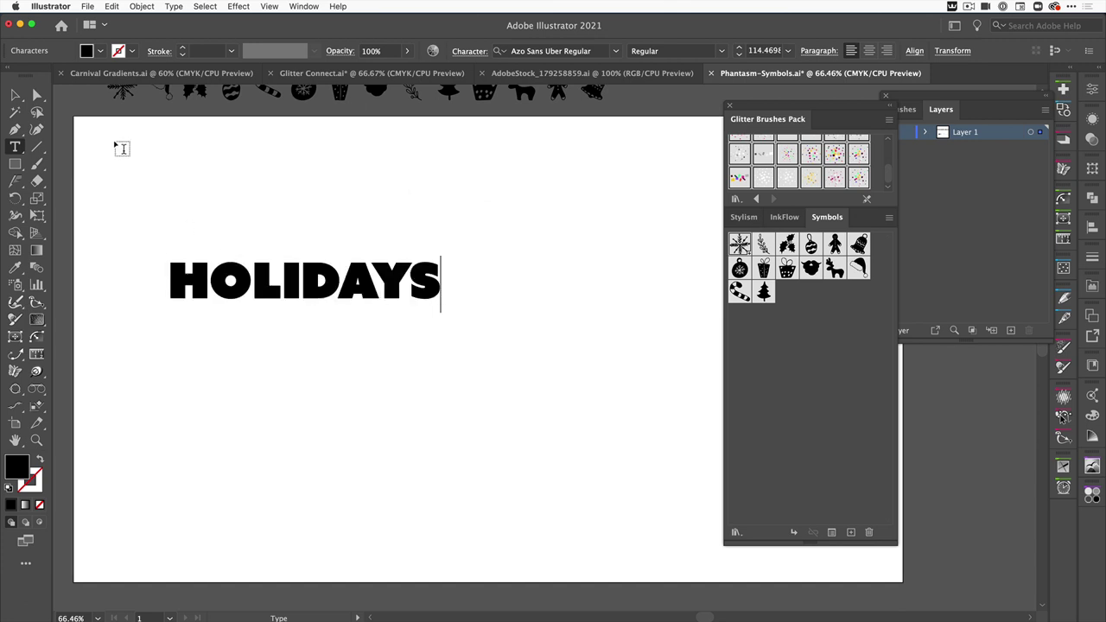
# Enlarge HOLIDAYS beyond about 217 pt so it fills the artboard width.
pyautogui.click(15, 95)
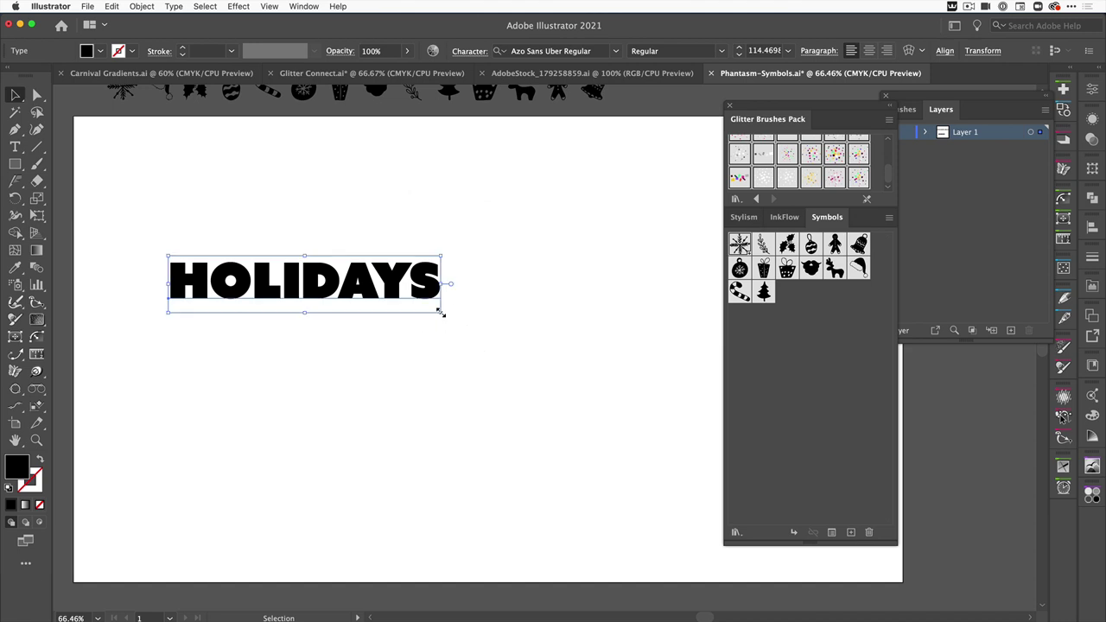
pyautogui.moveTo(441, 313); pyautogui.dragTo(687, 363)
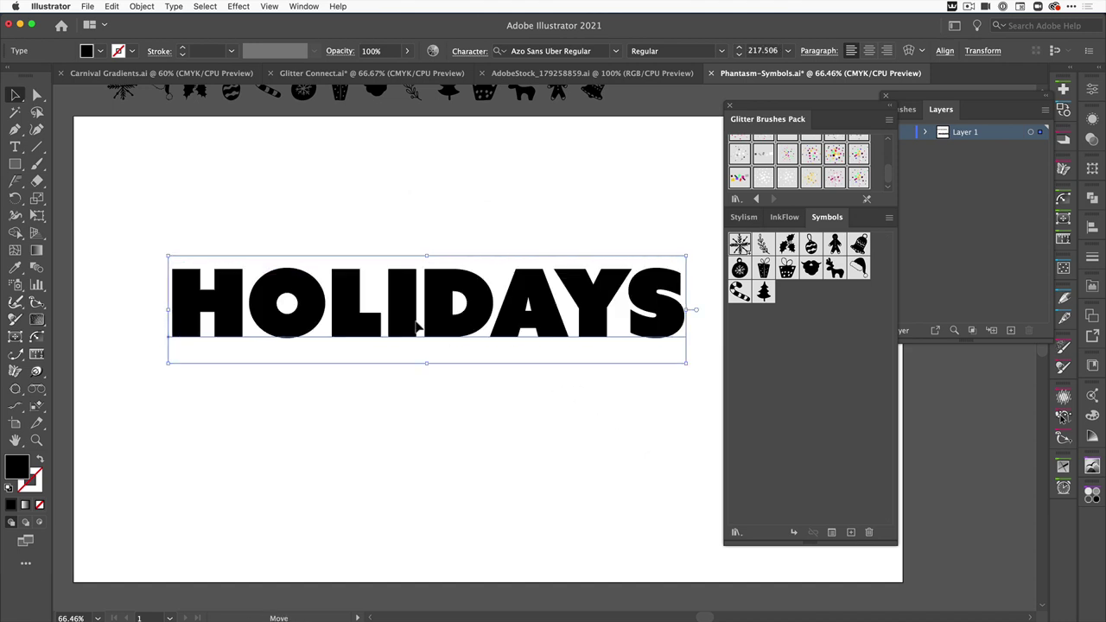
pyautogui.moveTo(418, 349)
pyautogui.mouseDown()
pyautogui.moveTo(389, 346)
pyautogui.moveTo(368, 364)
pyautogui.mouseUp()
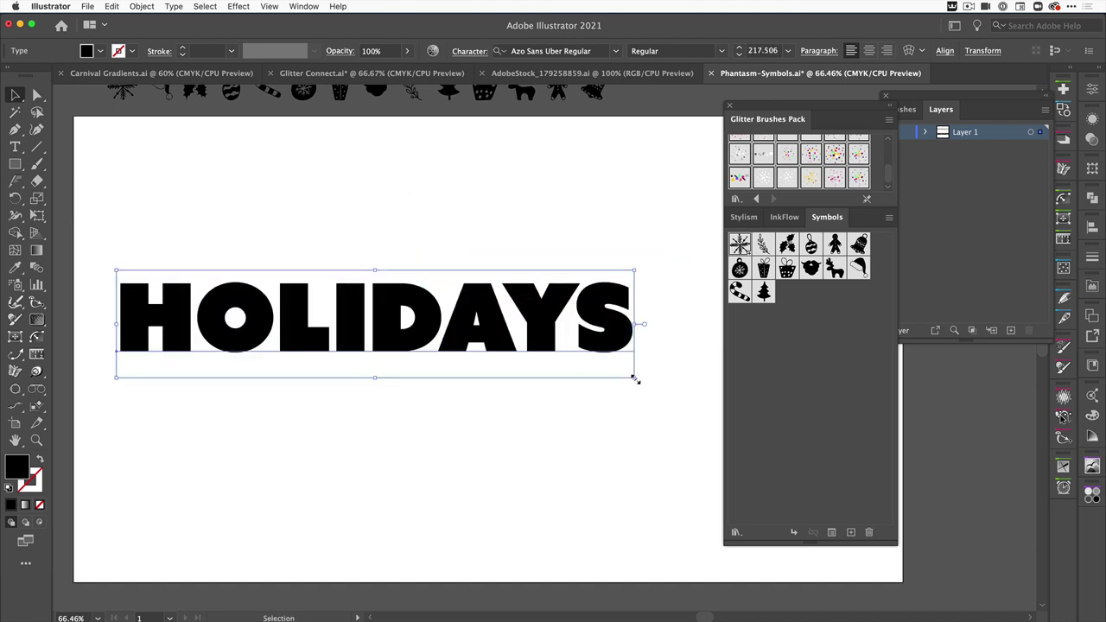
pyautogui.moveTo(637, 377); pyautogui.dragTo(709, 449)
pyautogui.moveTo(765, 109); pyautogui.dragTo(853, 131)
pyautogui.moveTo(710, 271); pyautogui.dragTo(786, 228)
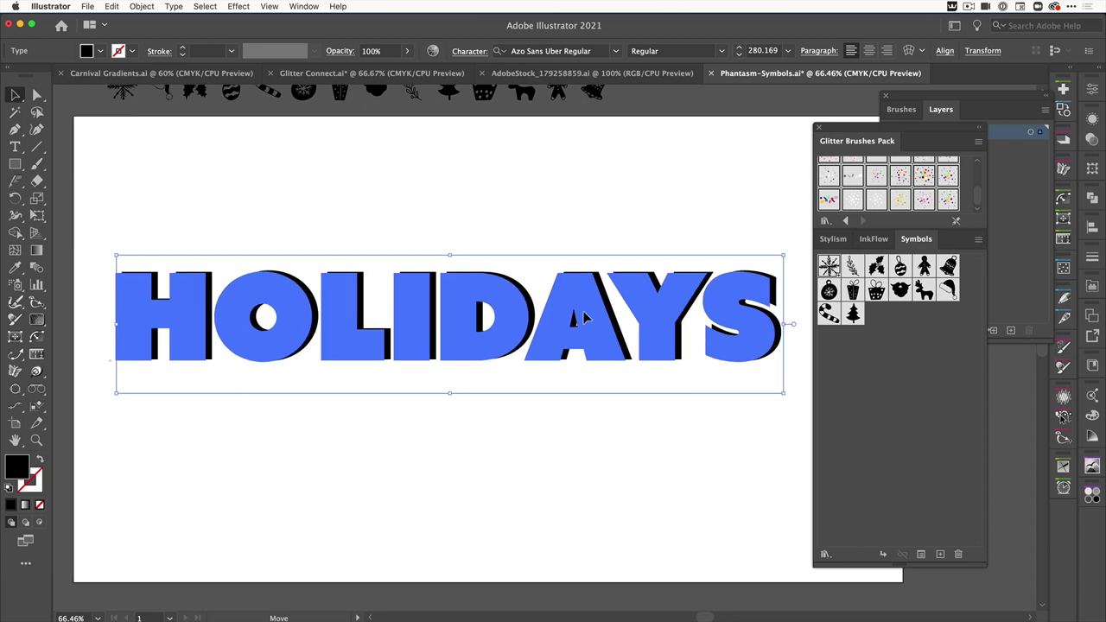
# Fill HOLIDAYS with red and close the Glitter Brushes Pack panel.
pyautogui.click(100, 50)
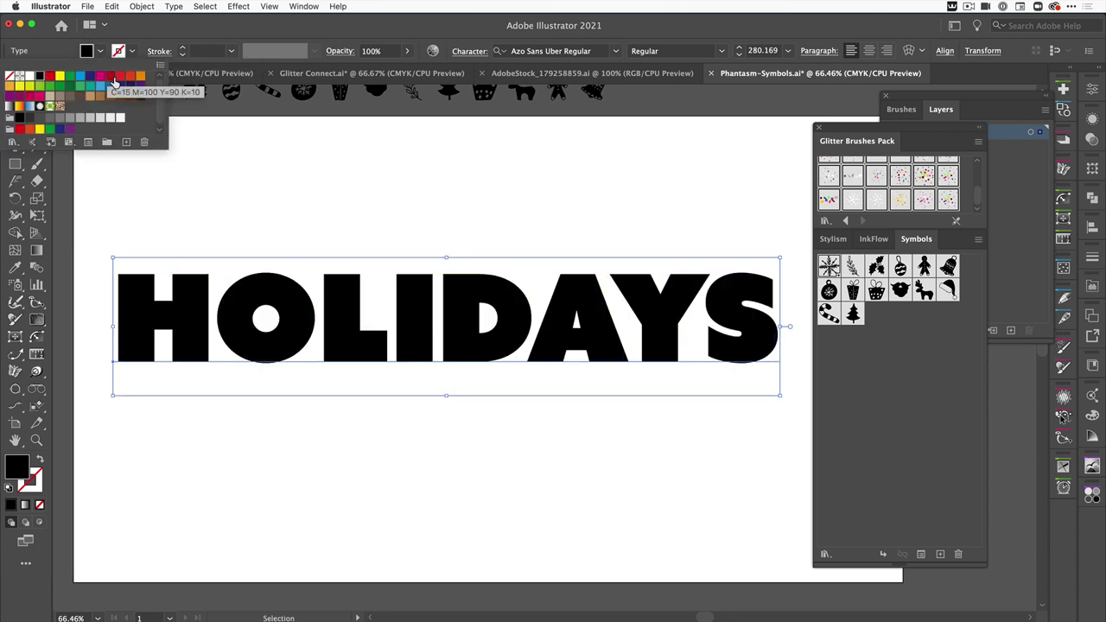
pyautogui.click(110, 80)
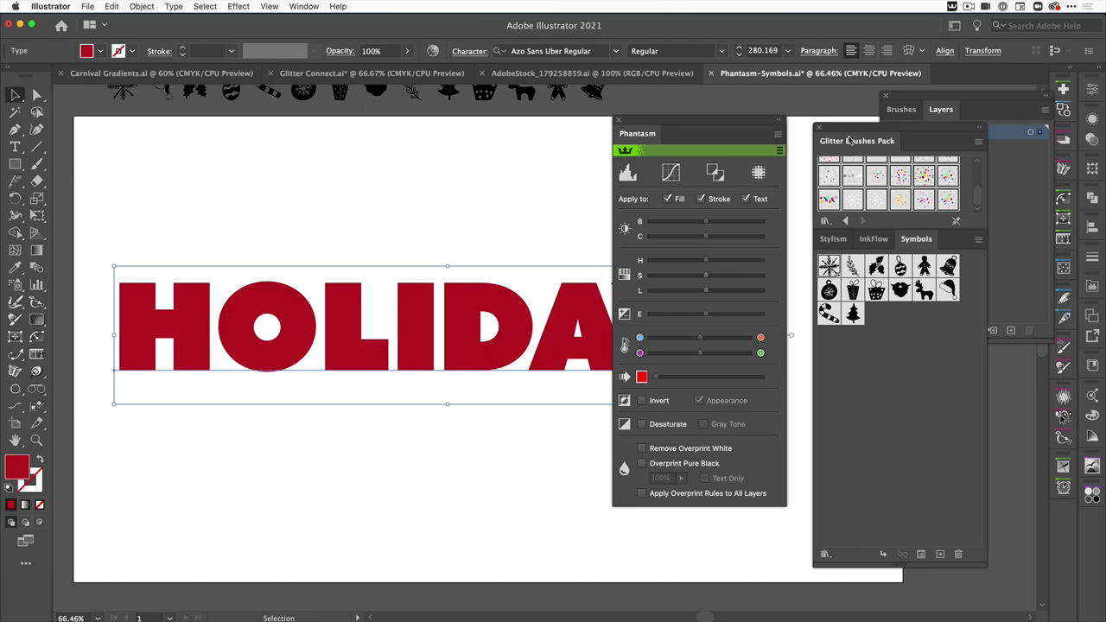
pyautogui.moveTo(851, 141); pyautogui.dragTo(337, 149)
pyautogui.click(336, 145)
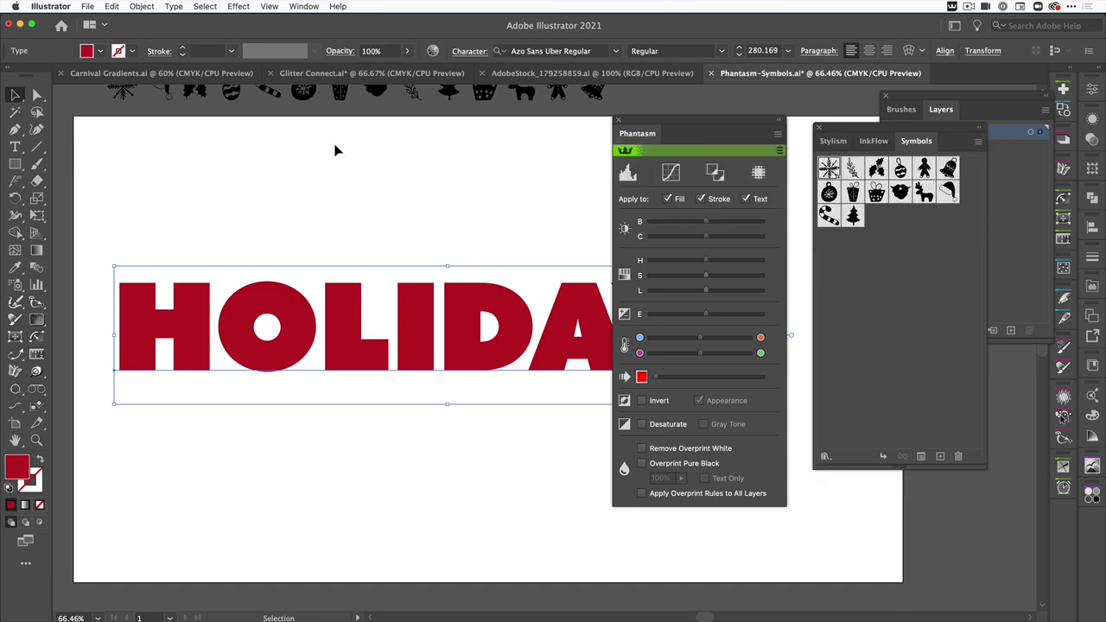
# Rearrange the panels and bring up the Phantasm Halftone settings.
pyautogui.moveTo(922, 134); pyautogui.dragTo(955, 175)
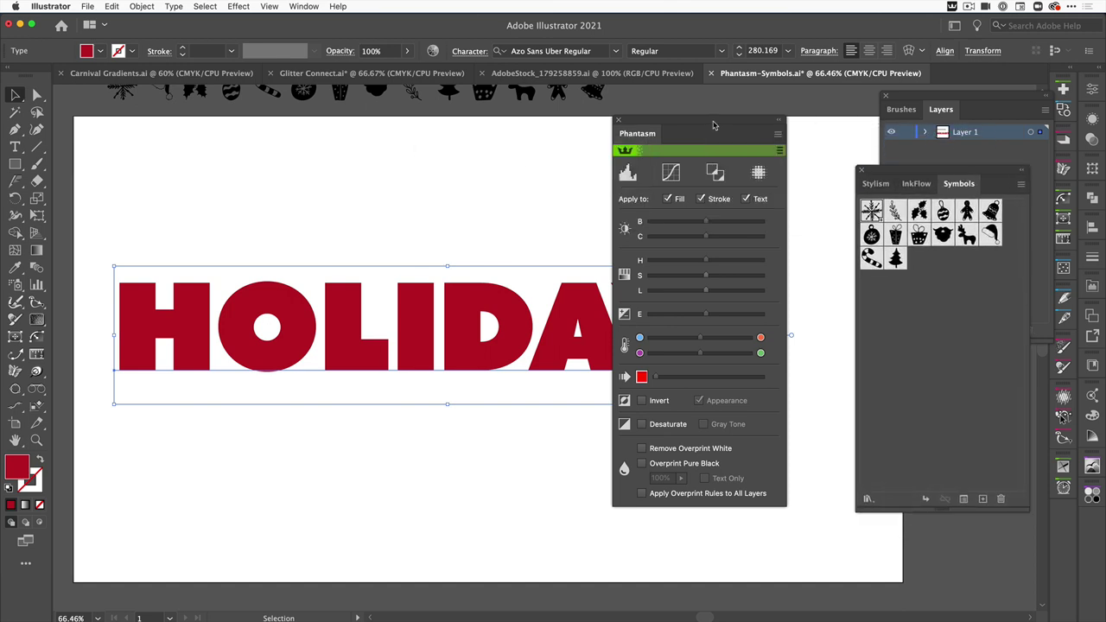
pyautogui.moveTo(713, 125); pyautogui.dragTo(910, 158)
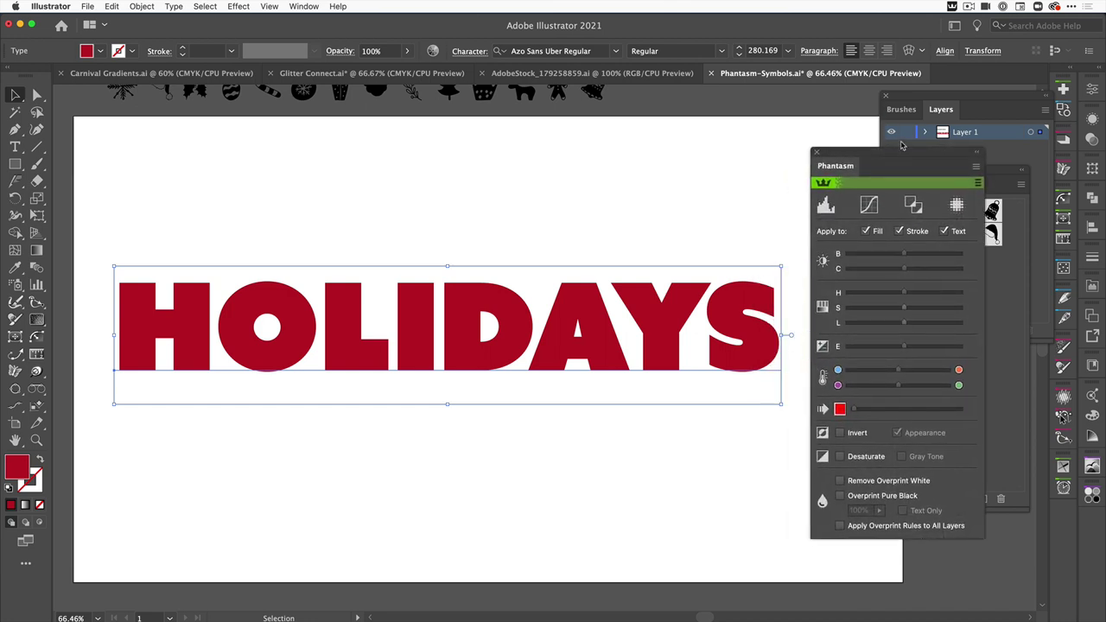
pyautogui.click(958, 207)
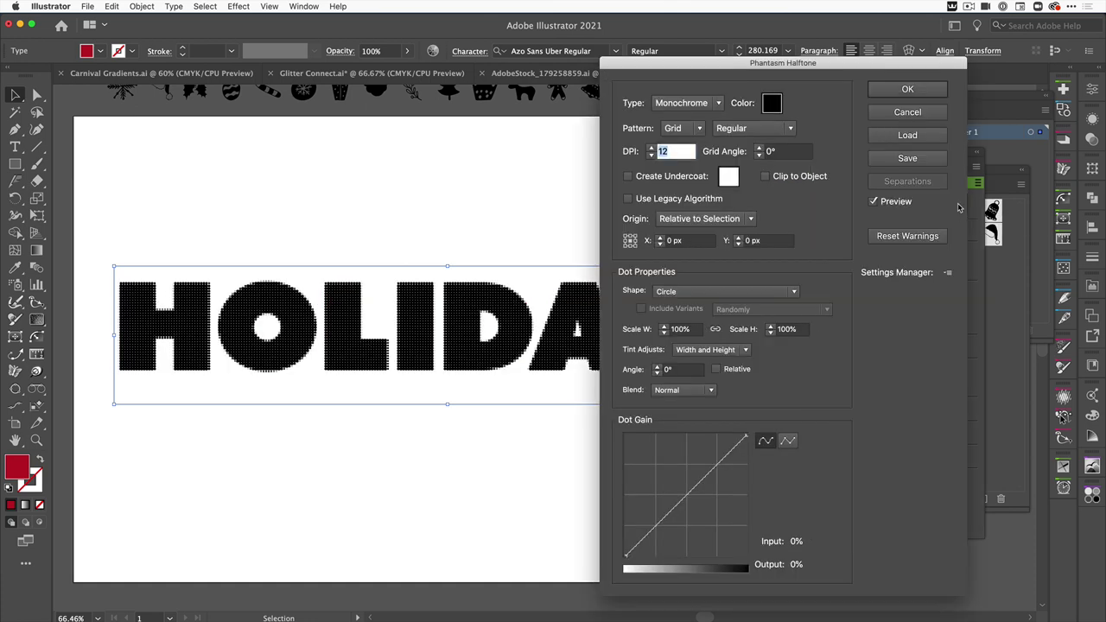
# Set the halftone type to Sampled with a DPI of 6.
pyautogui.moveTo(722, 67); pyautogui.dragTo(761, 57)
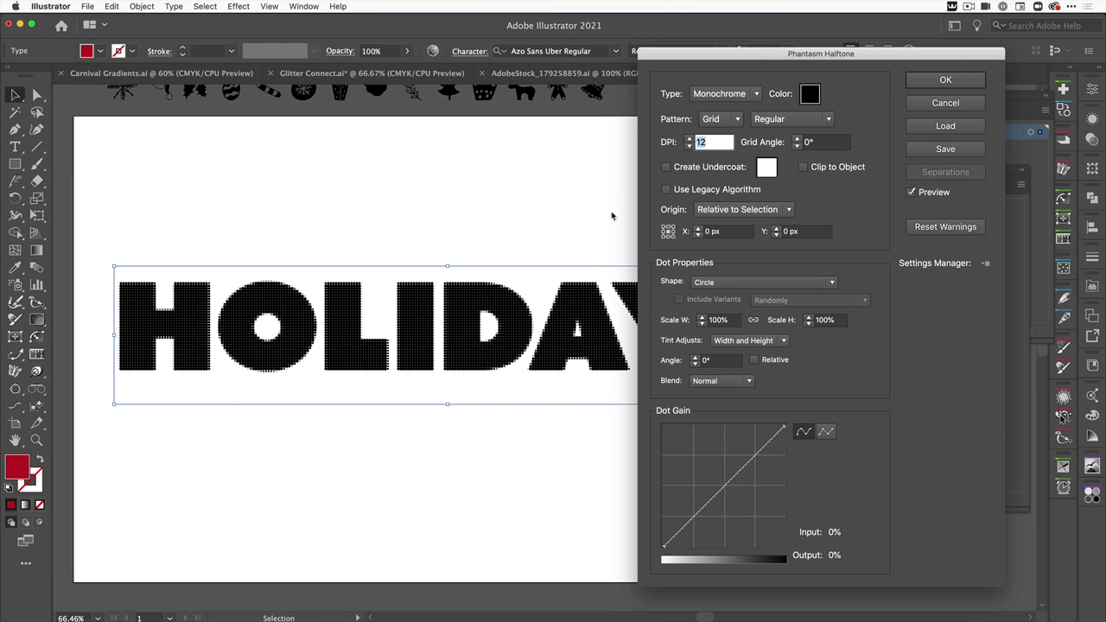
pyautogui.click(756, 95)
pyautogui.click(713, 141)
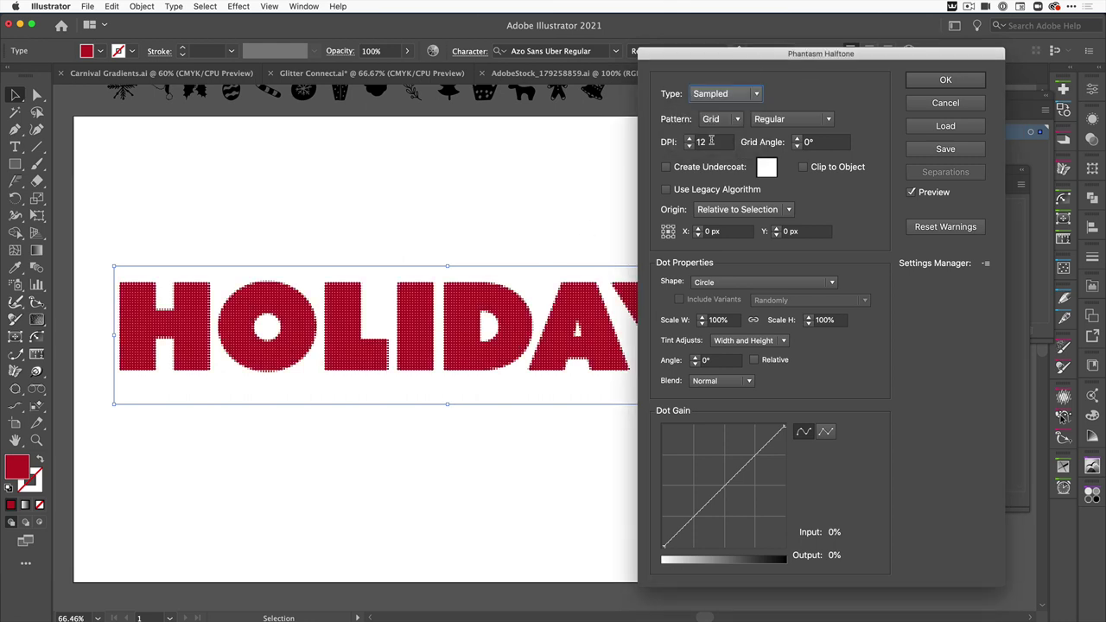
pyautogui.moveTo(710, 141); pyautogui.dragTo(685, 145)
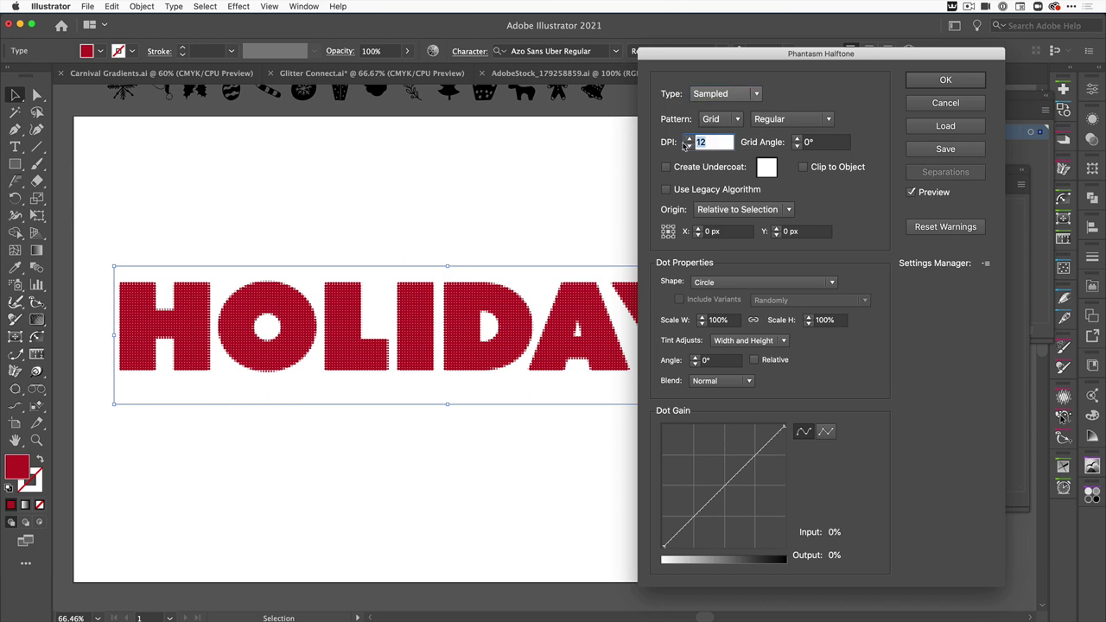
pyautogui.write('6')
pyautogui.press('Tab')
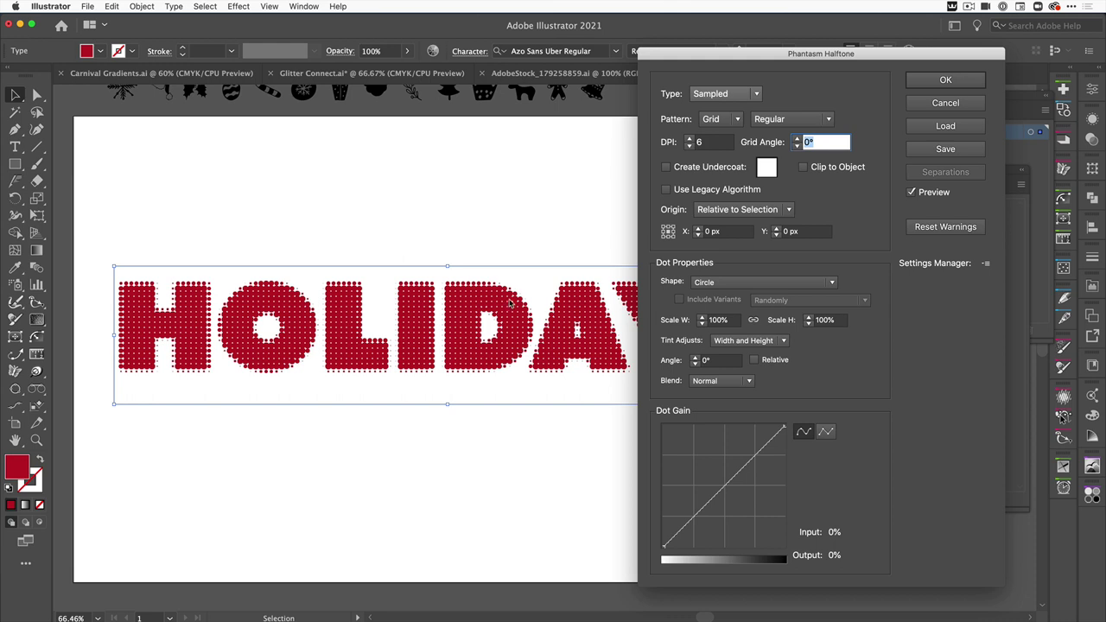
# After trying square and line dots, use red-tinted Snow 1 symbols with a 30° grid angle.
pyautogui.click(833, 283)
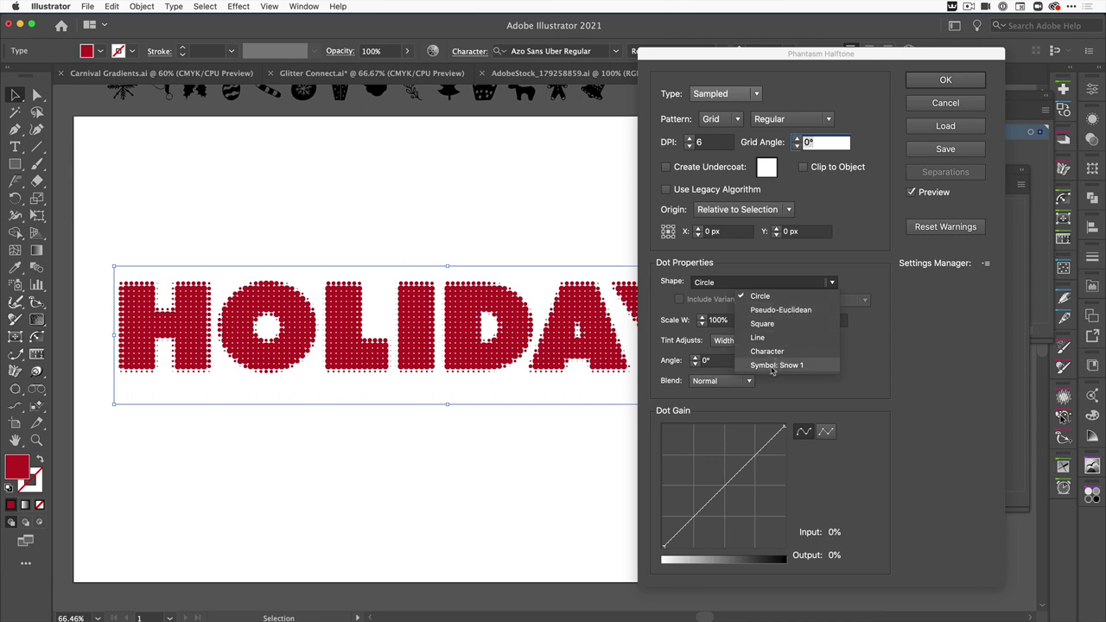
pyautogui.click(767, 325)
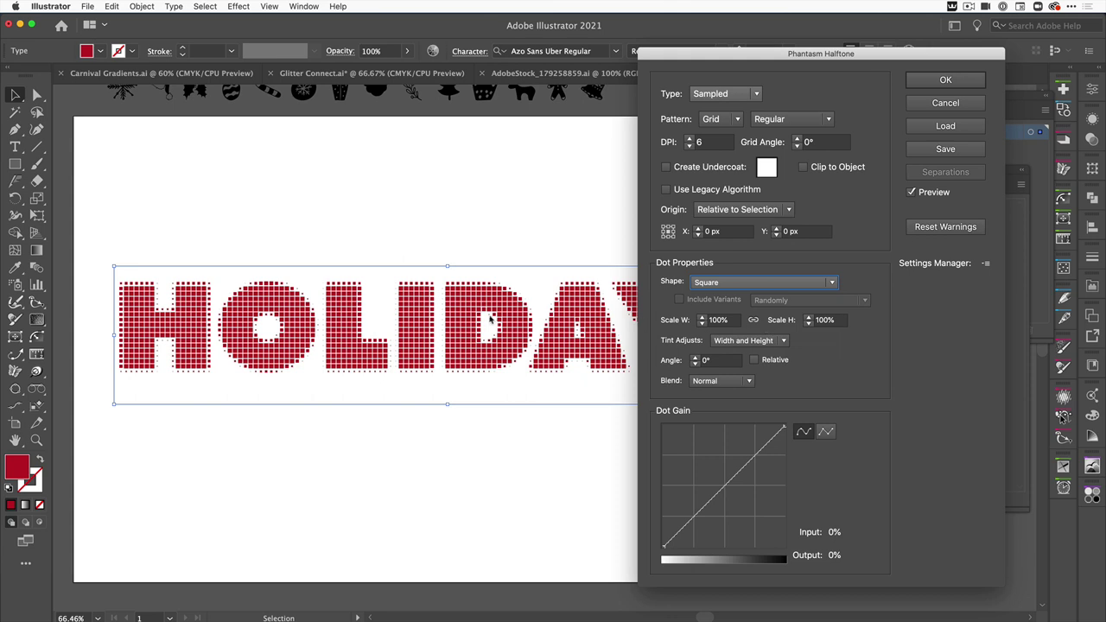
pyautogui.click(841, 290)
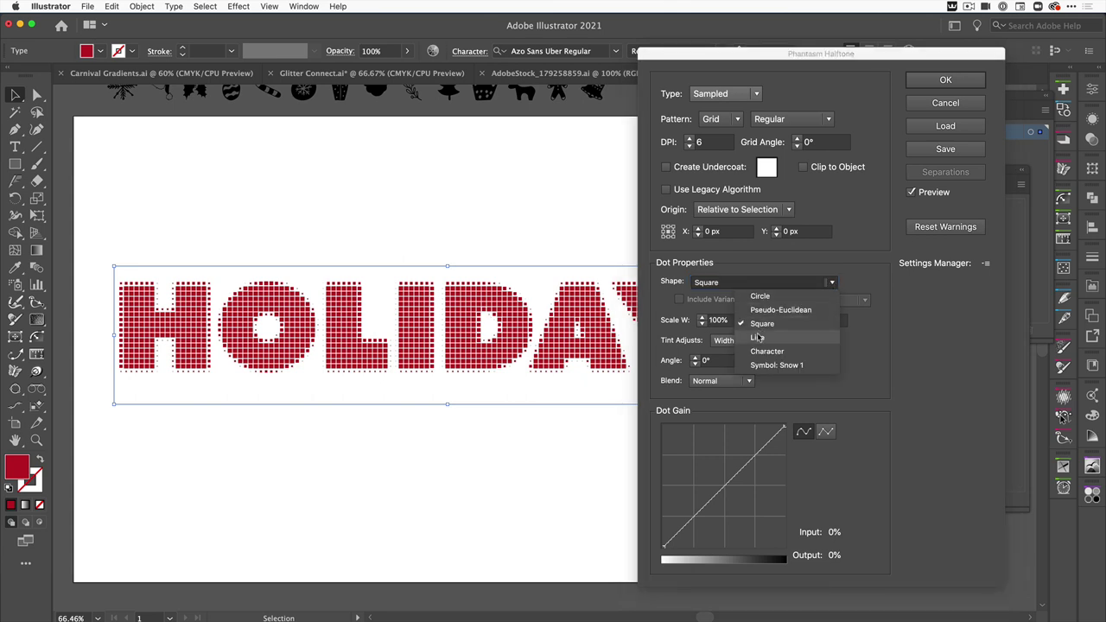
pyautogui.click(758, 335)
pyautogui.click(831, 285)
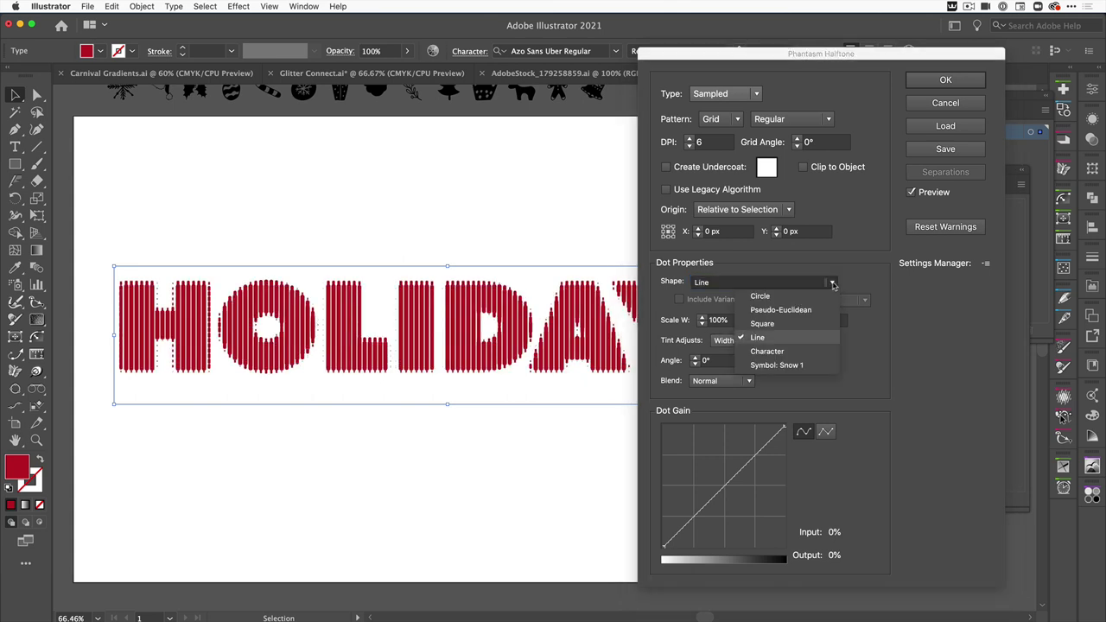
pyautogui.click(773, 366)
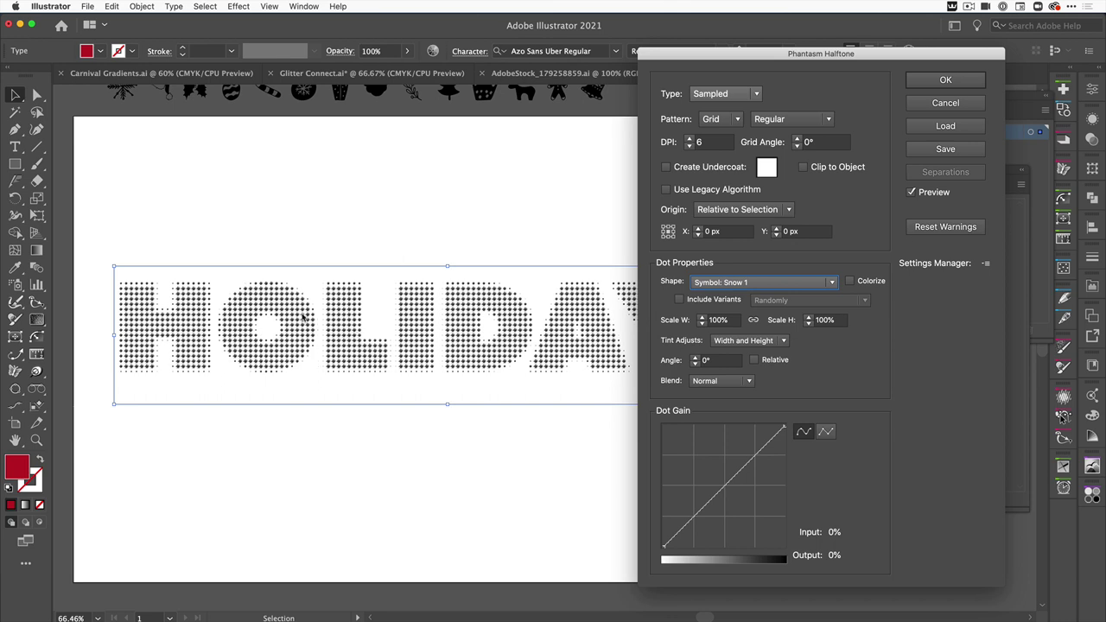
pyautogui.click(850, 282)
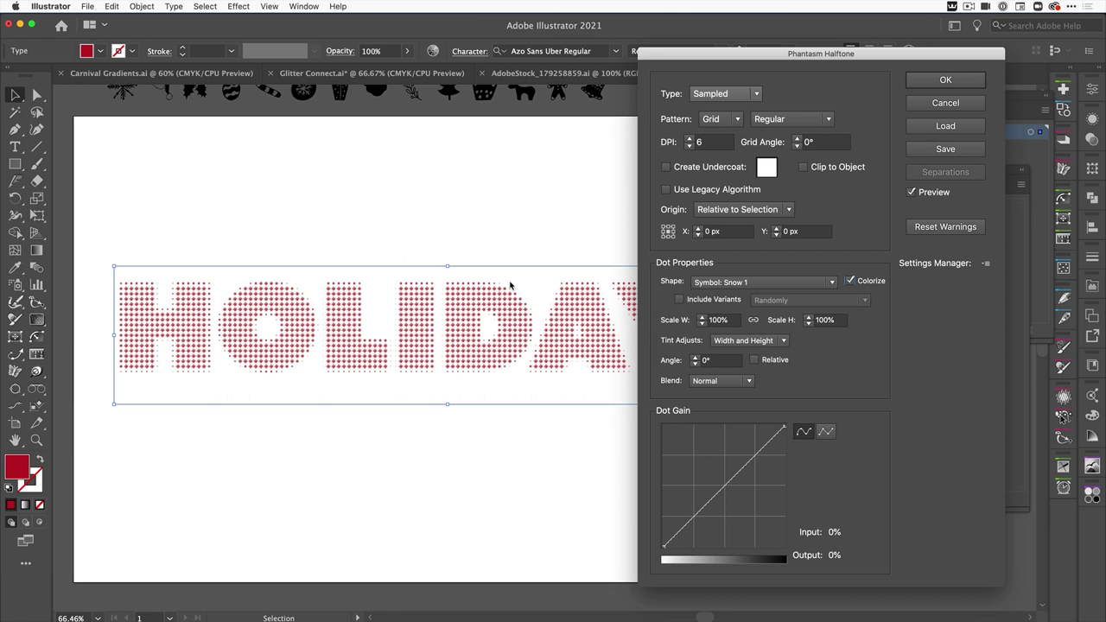
pyautogui.click(811, 143)
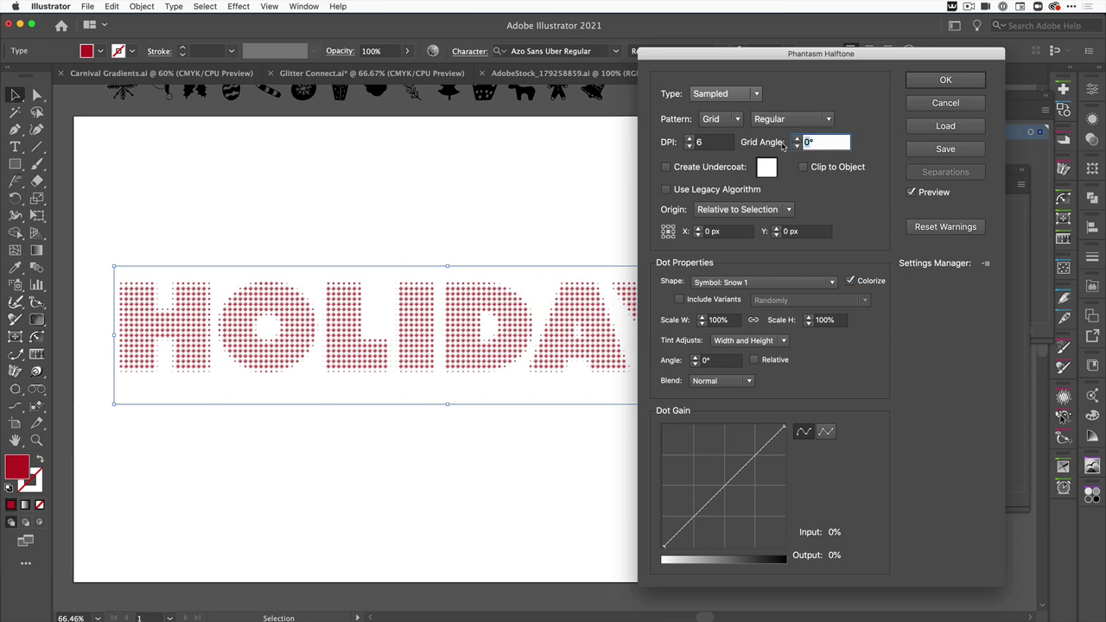
pyautogui.write('3')
pyautogui.press('Tab')
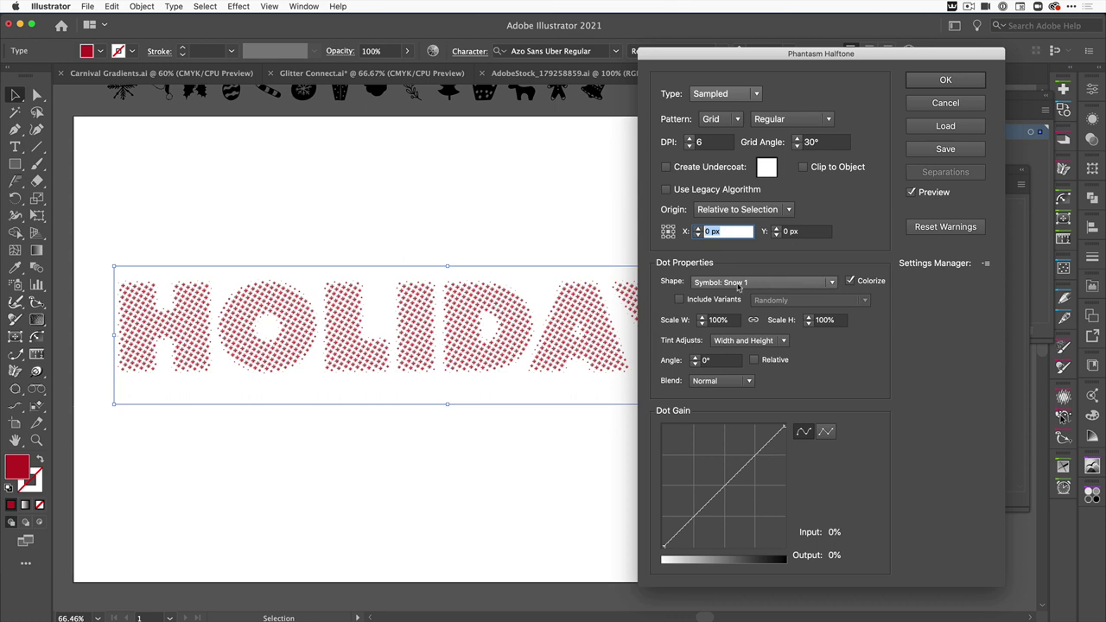
# Lower the halftone DPI to 4 and include the holiday symbol variants.
pyautogui.click(696, 142)
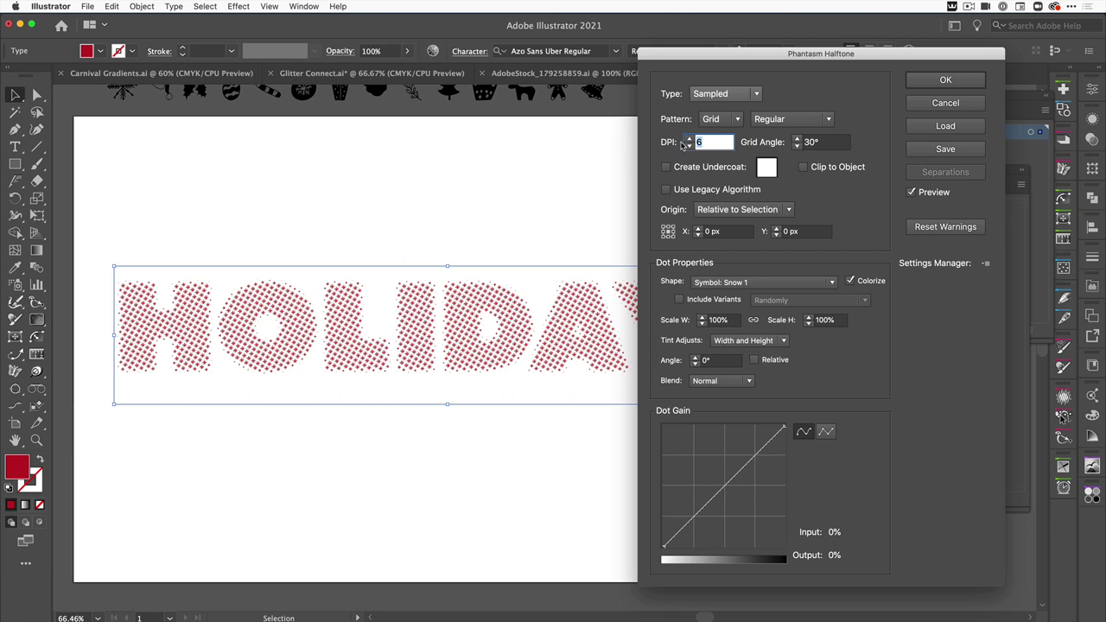
pyautogui.write('4')
pyautogui.press('Tab')
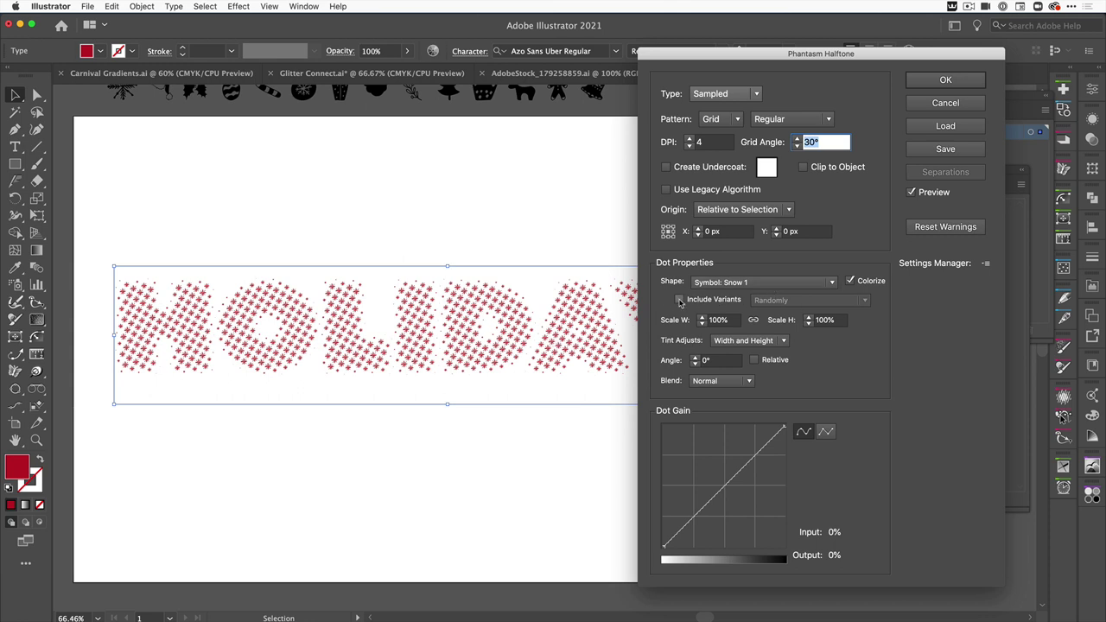
pyautogui.click(679, 300)
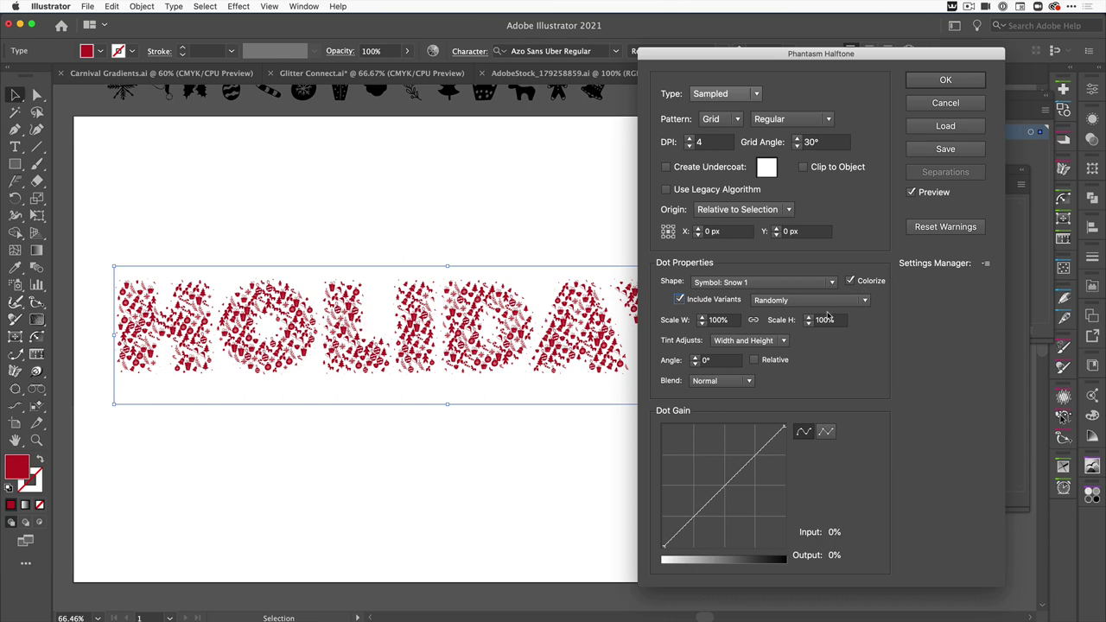
# Try sequential and reverse variant ordering, then settle on random placement.
pyautogui.click(866, 302)
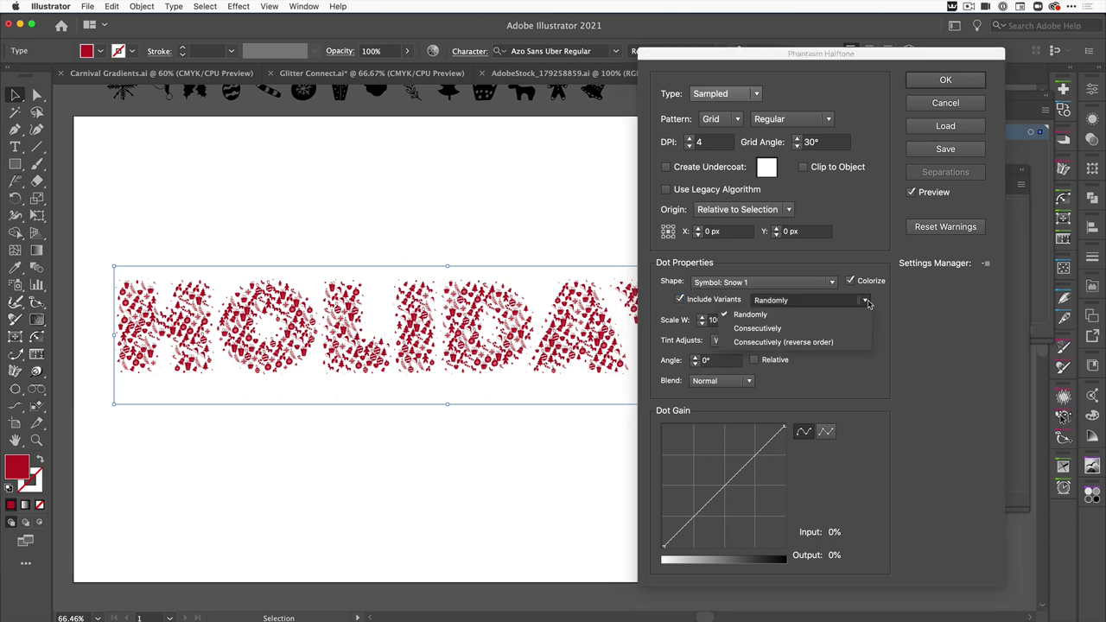
pyautogui.click(771, 332)
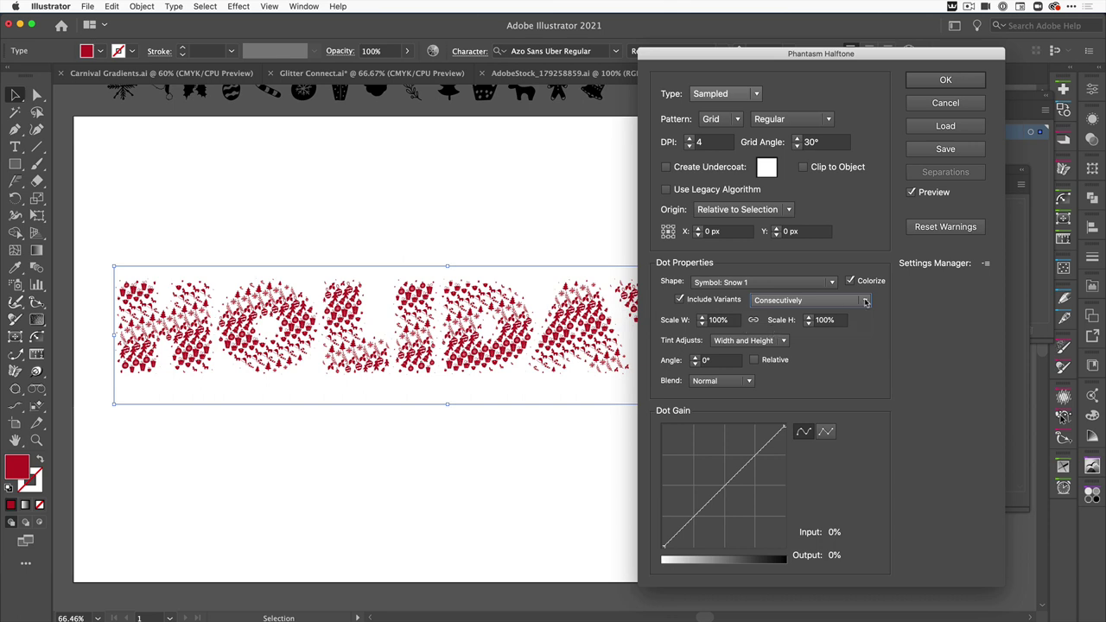
pyautogui.click(864, 301)
pyautogui.click(796, 343)
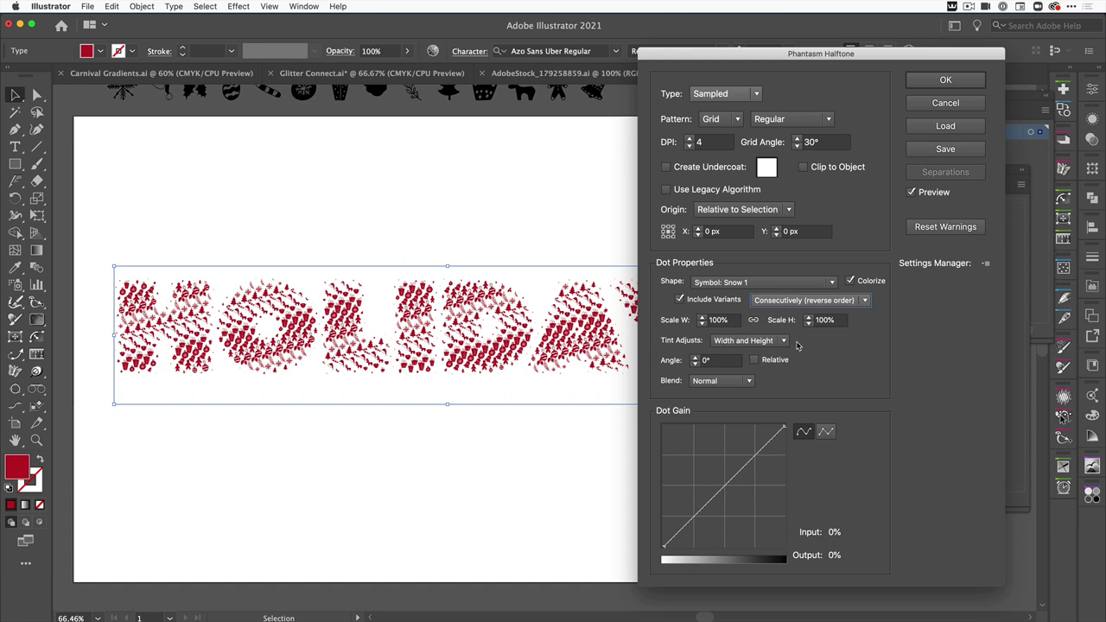
pyautogui.click(863, 305)
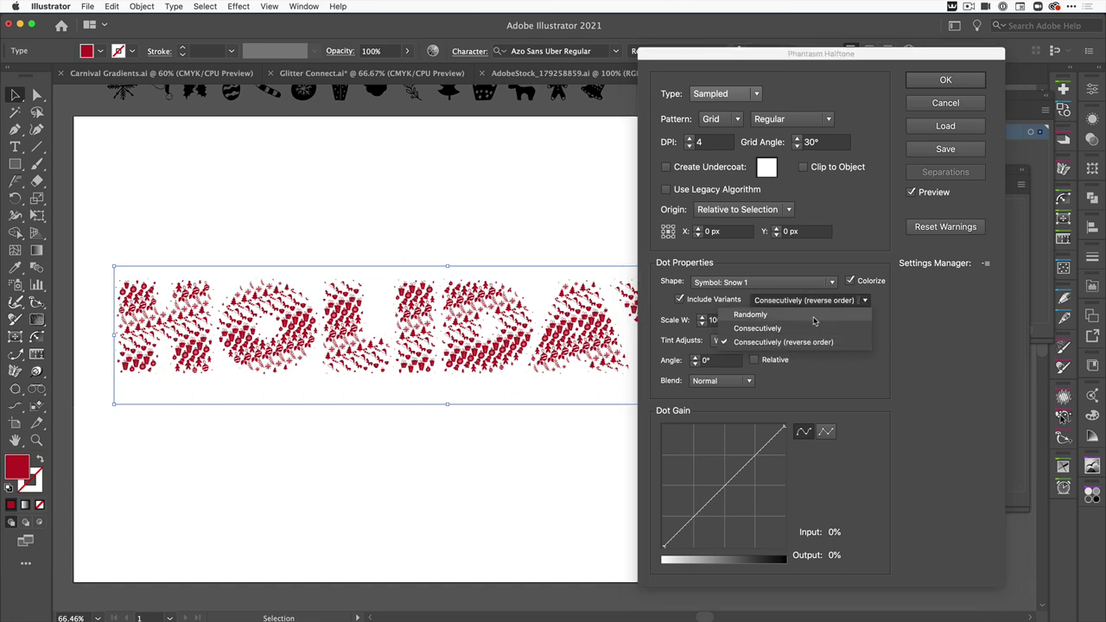
pyautogui.click(809, 317)
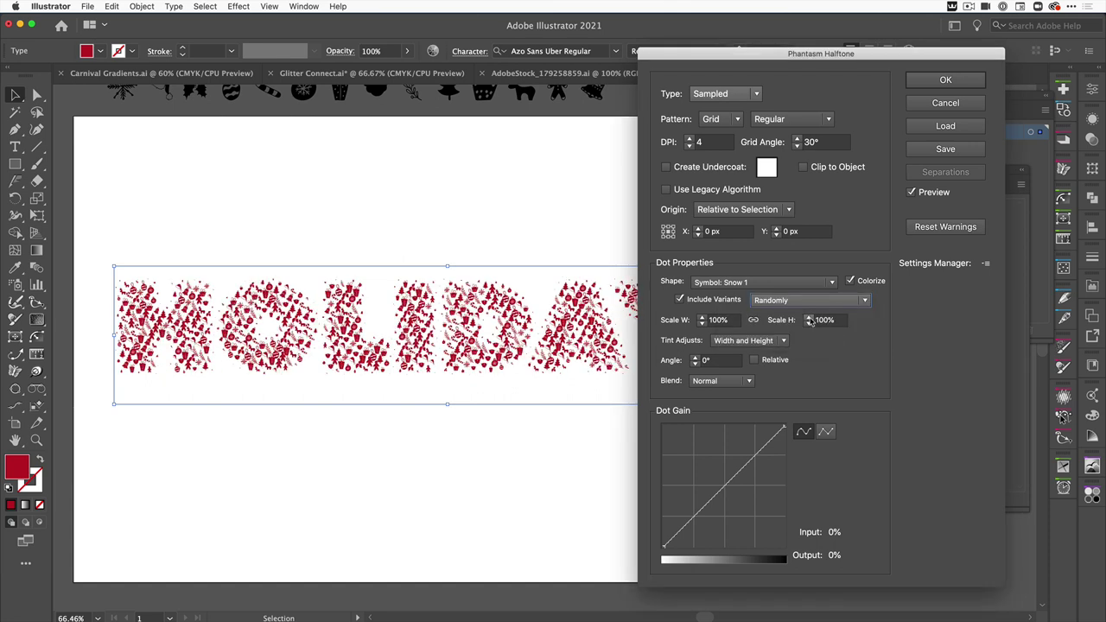
# Raise the halftone DPI to 8.
pyautogui.doubleClick(707, 142)
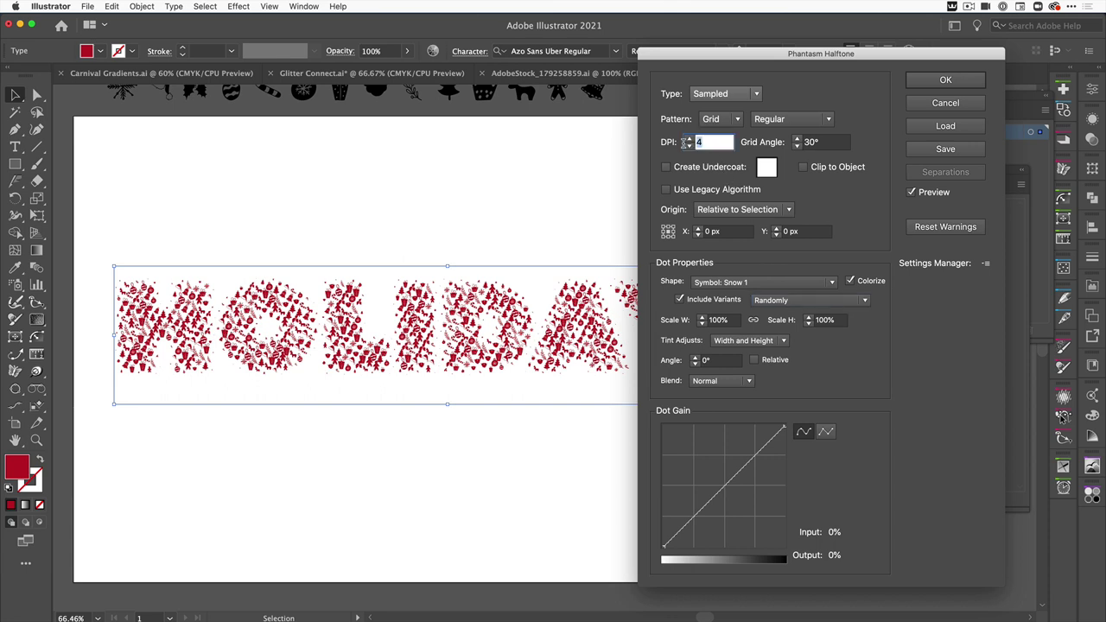
pyautogui.write('8')
pyautogui.press('Tab')
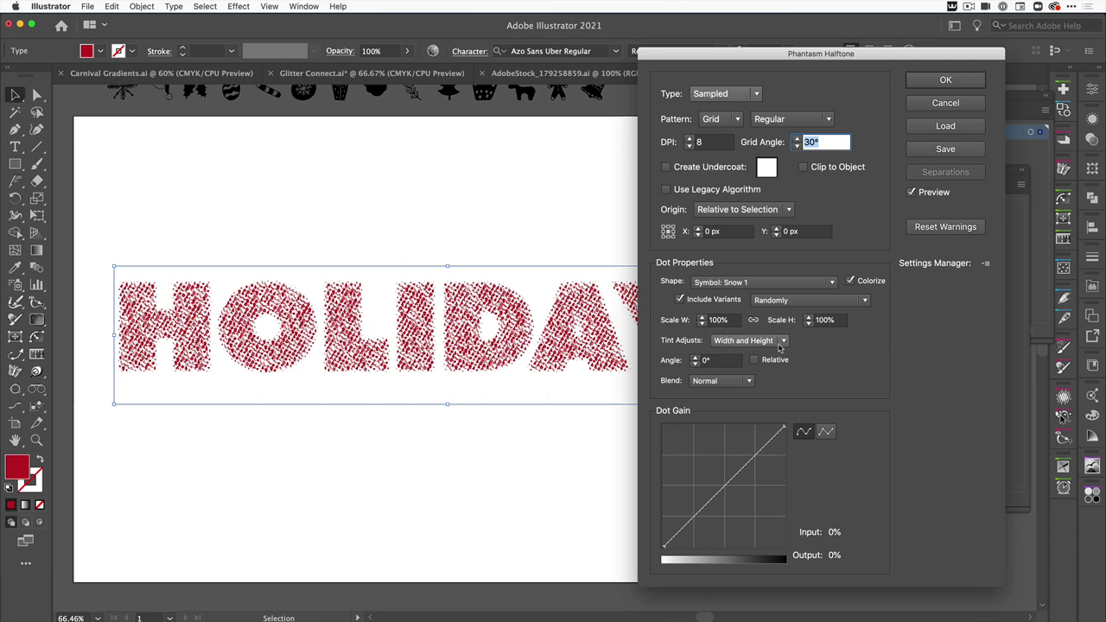
# Bend the Dot Gain curve down to about Input 62 / Output 40 and apply the halftone.
pyautogui.click(729, 488)
pyautogui.moveTo(729, 488); pyautogui.dragTo(733, 493)
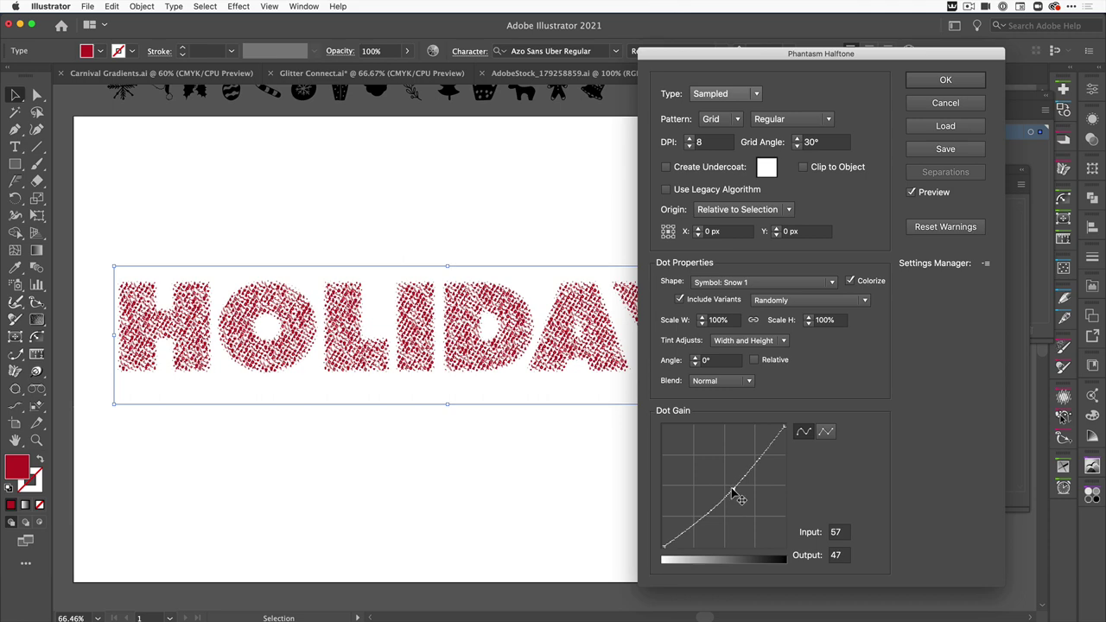
pyautogui.moveTo(733, 493); pyautogui.dragTo(737, 498)
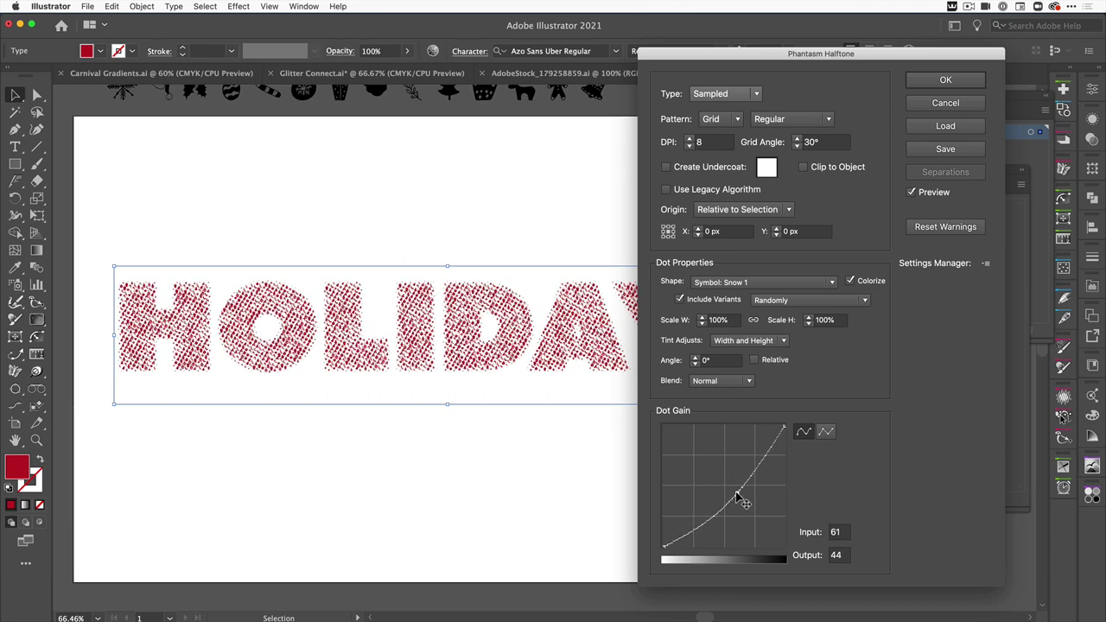
pyautogui.moveTo(737, 497); pyautogui.dragTo(716, 478)
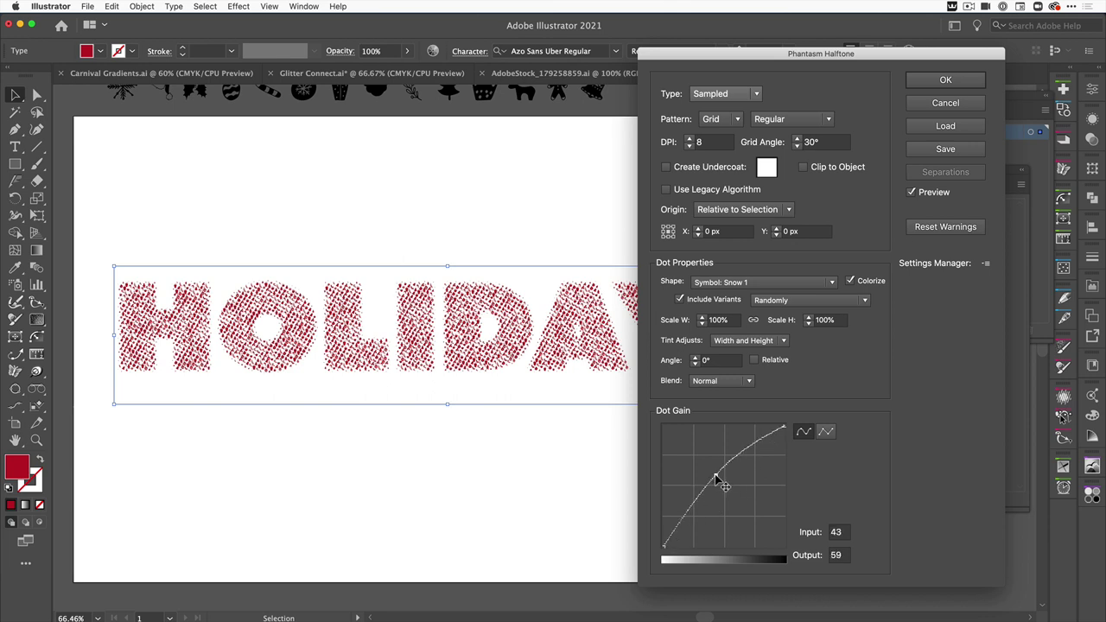
pyautogui.moveTo(715, 477); pyautogui.dragTo(739, 502)
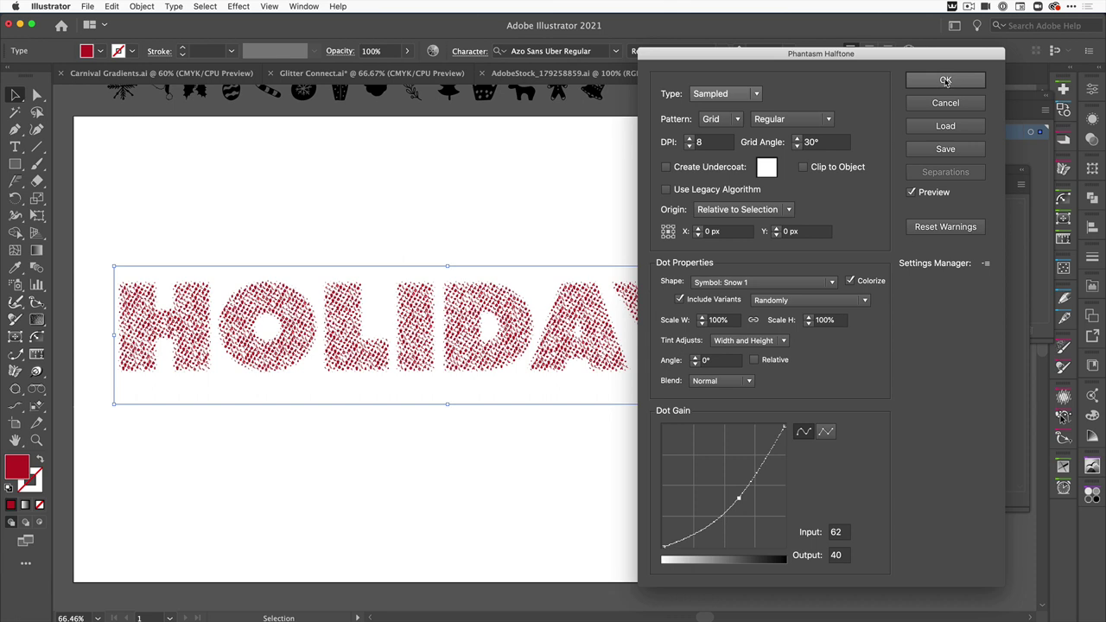
pyautogui.click(945, 80)
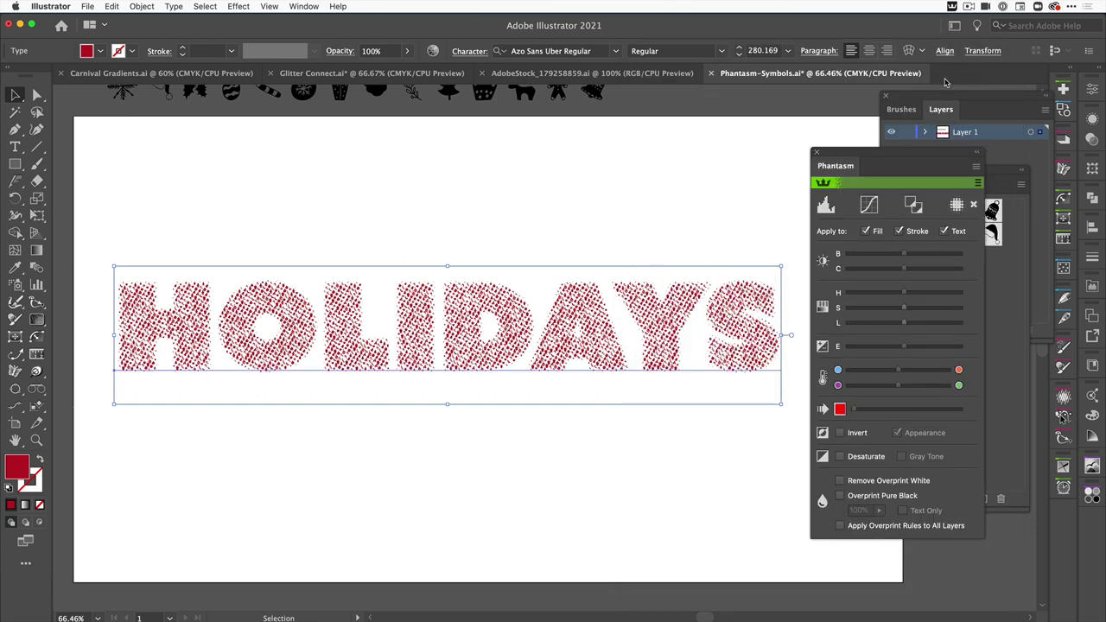
# With the Selection tool, change the HOLIDAYS fill from red to a green swatch.
pyautogui.click(15, 146)
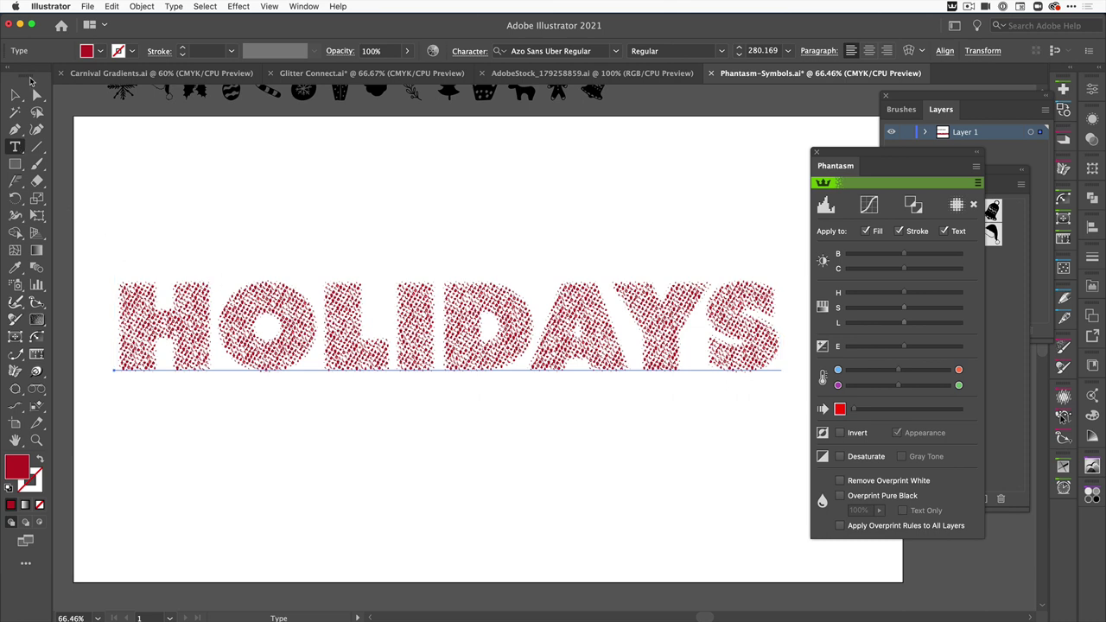
pyautogui.click(16, 95)
pyautogui.click(101, 51)
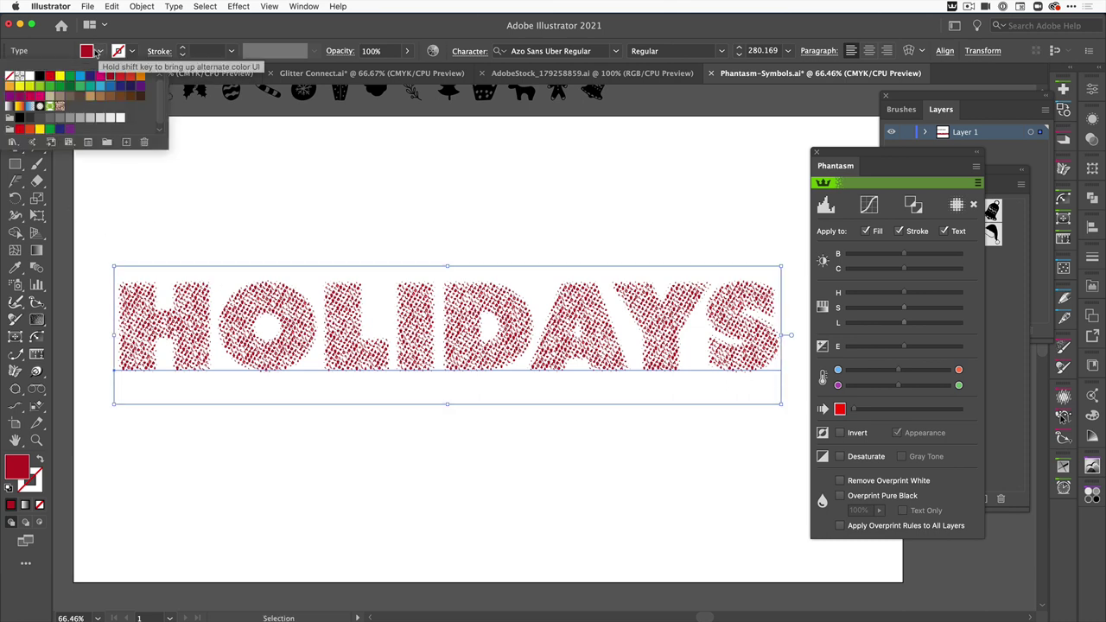
pyautogui.click(70, 89)
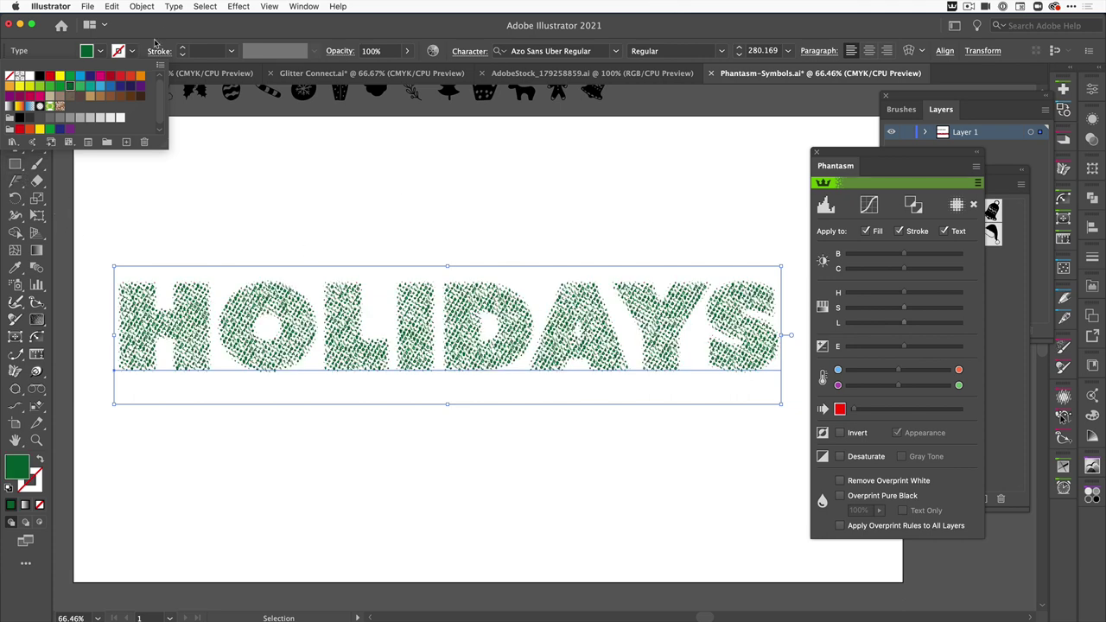
pyautogui.click(168, 35)
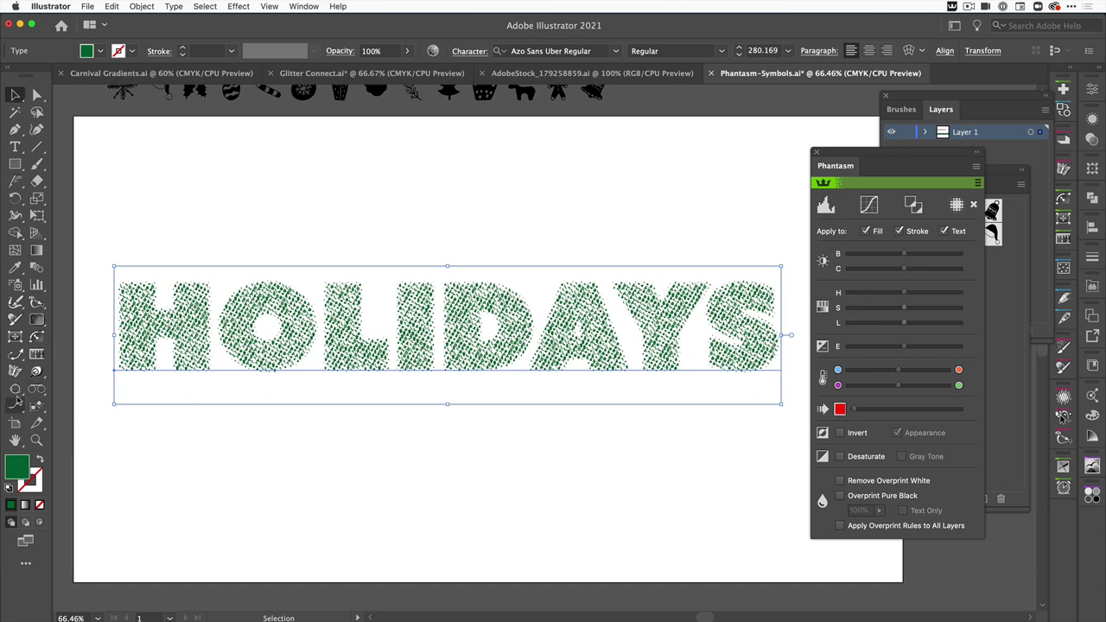
pyautogui.click(36, 440)
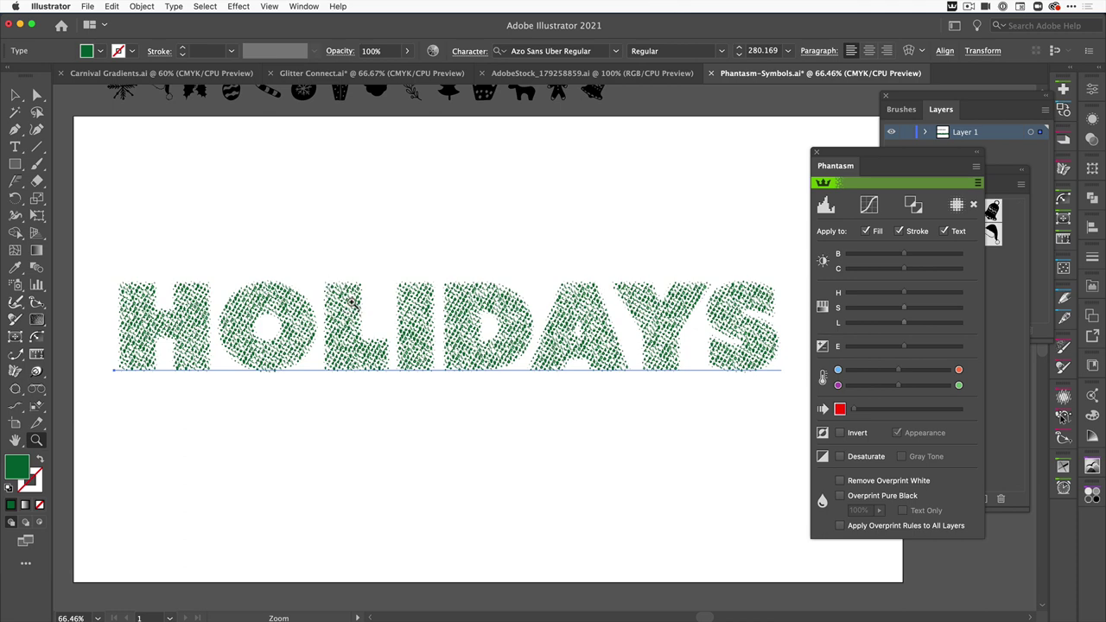
# Zoom into the L and expand the halftone appearance into real artwork.
pyautogui.moveTo(314, 279); pyautogui.dragTo(398, 353)
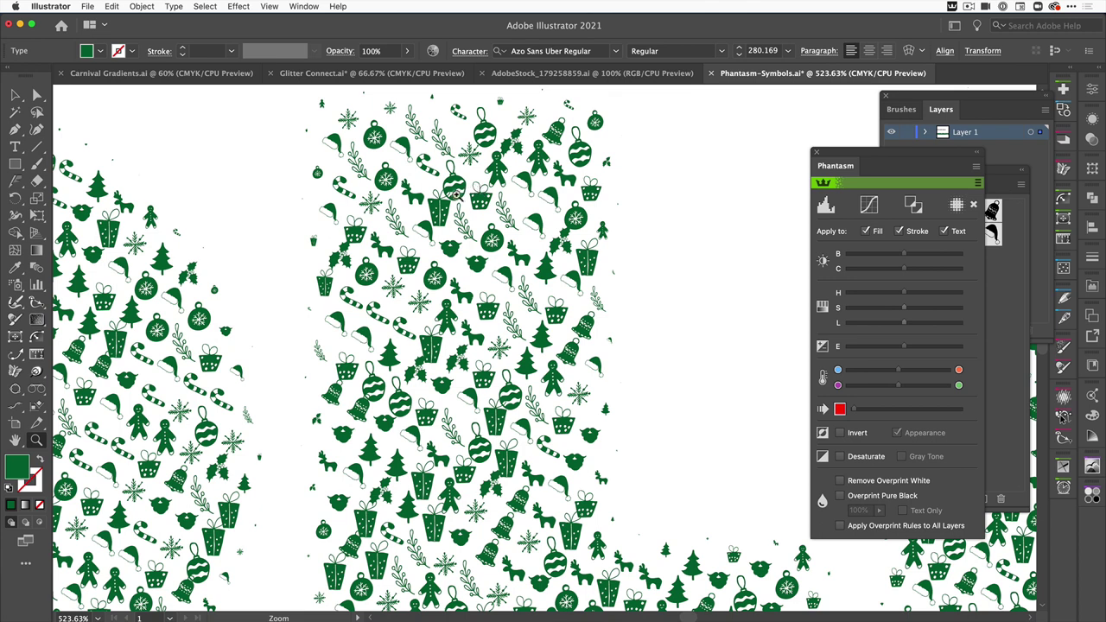
pyautogui.click(17, 95)
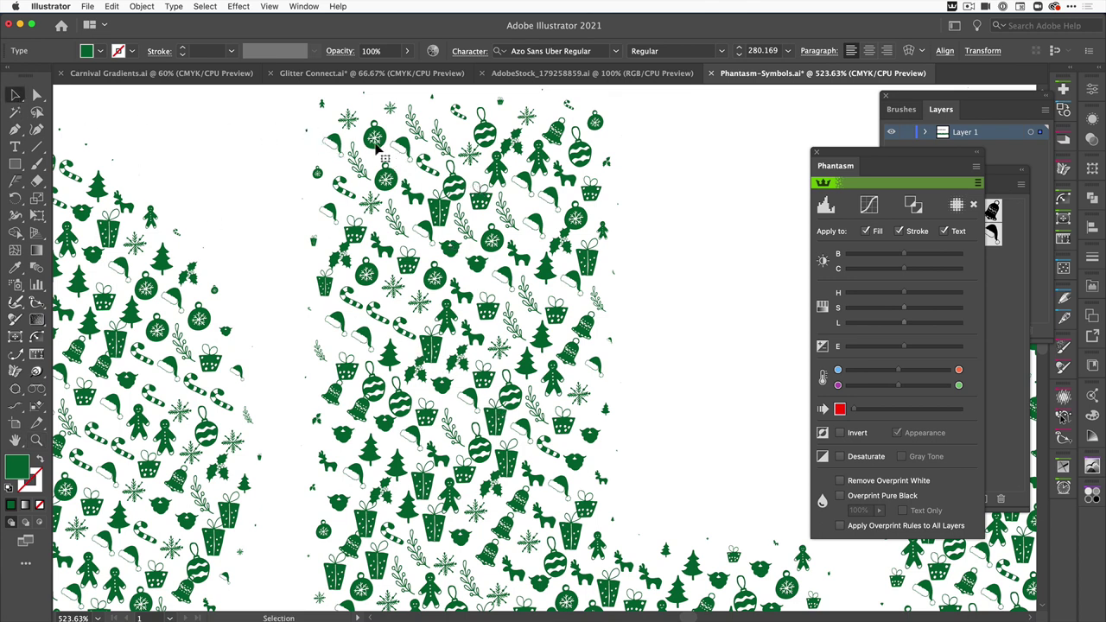
pyautogui.click(146, 7)
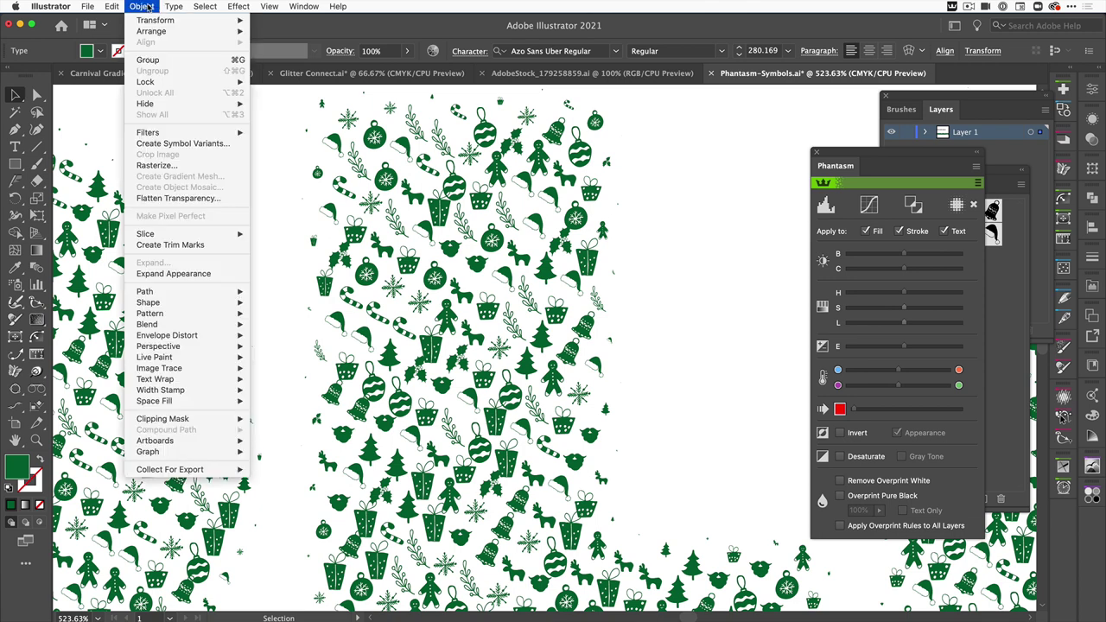
pyautogui.click(168, 273)
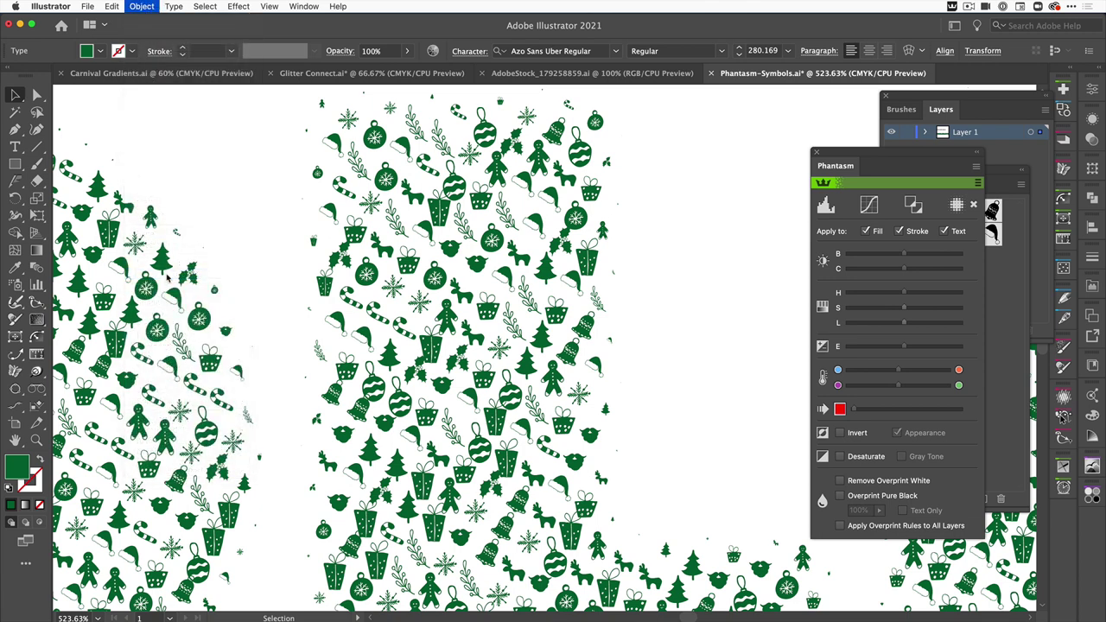
# Select all, expand the artwork, and ungroup the expanded symbols.
pyautogui.hotkey('ctrl', 'a')
pyautogui.click(142, 7)
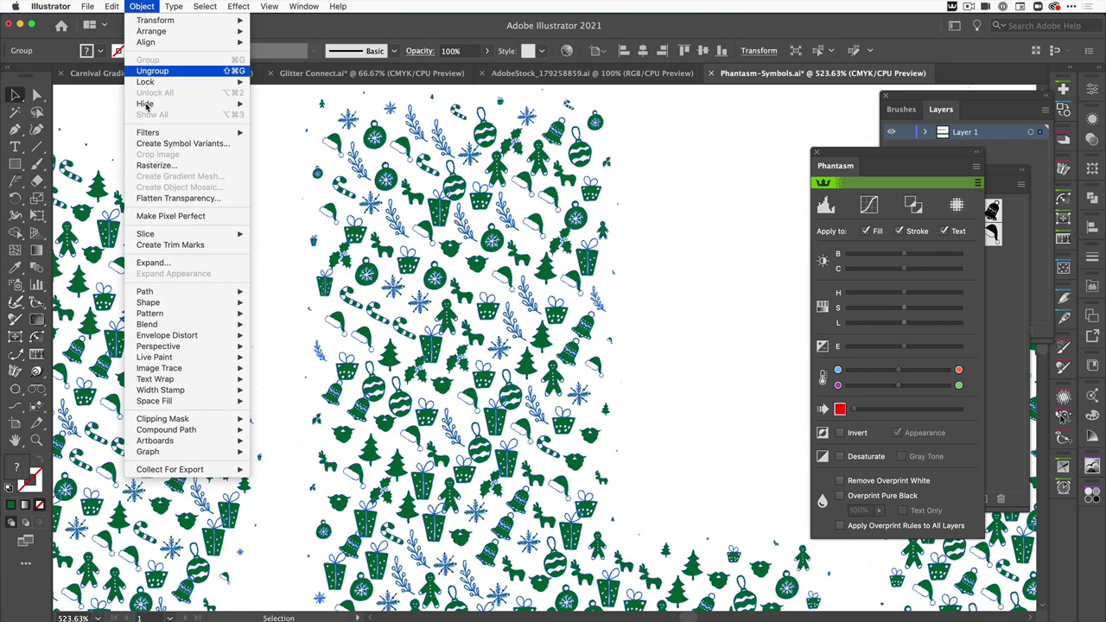
pyautogui.click(162, 263)
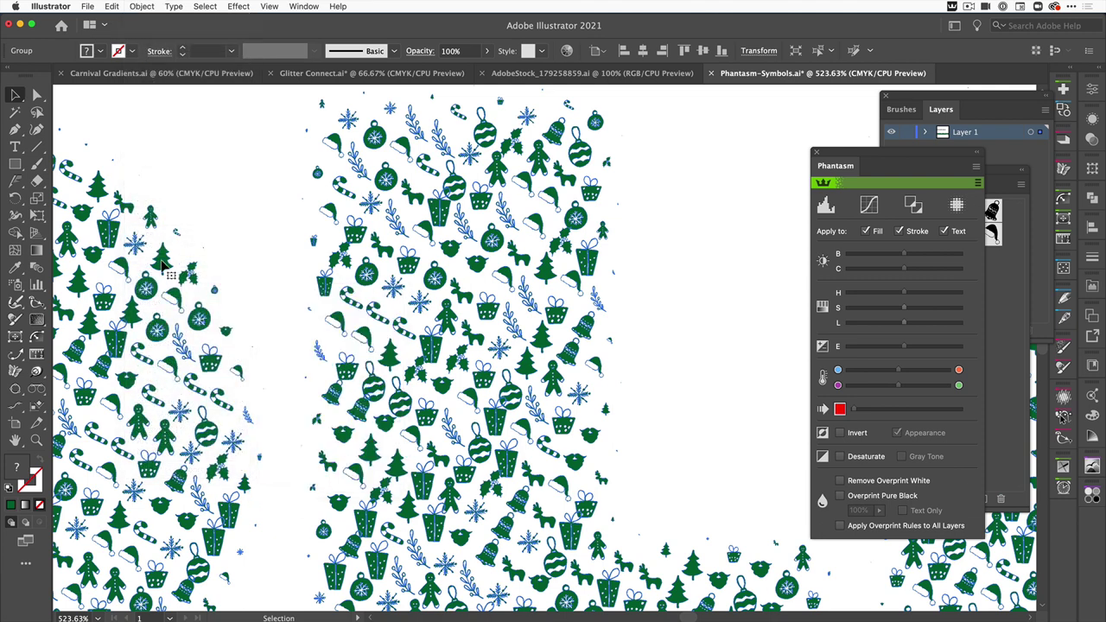
pyautogui.click(230, 173)
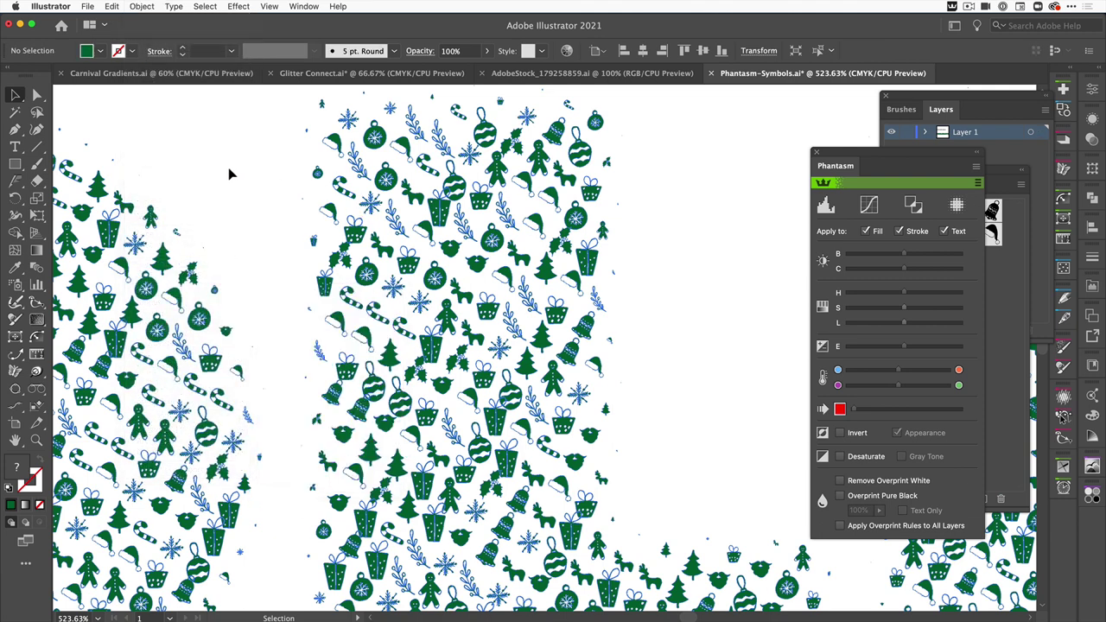
pyautogui.click(381, 179)
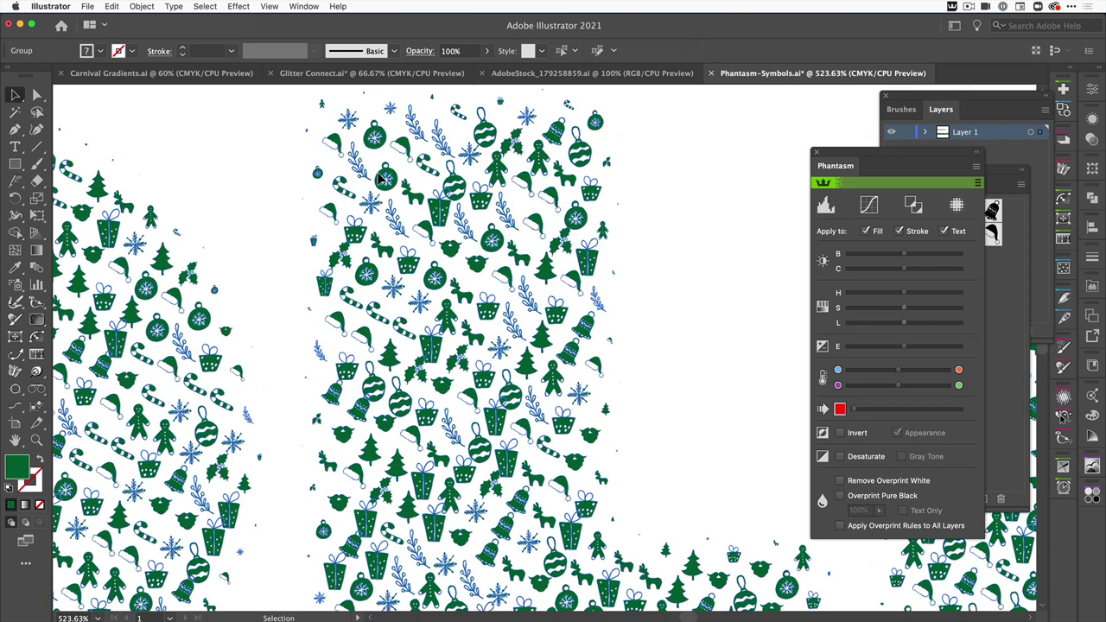
pyautogui.click(142, 6)
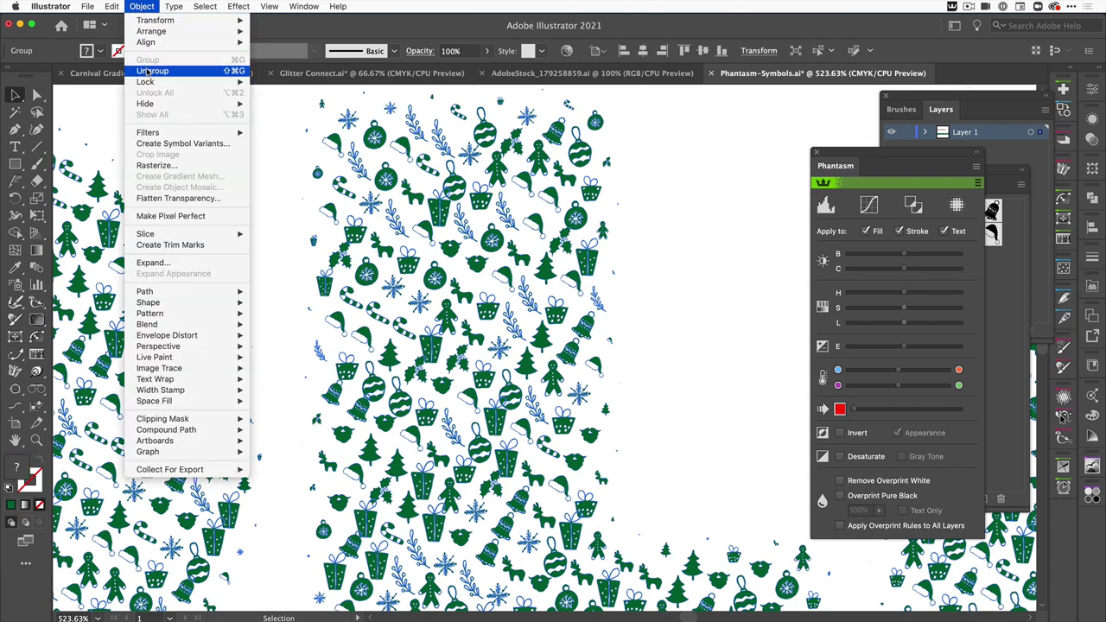
pyautogui.click(148, 71)
# Select the reindeer, ornament and gingerbread symbols individually, then zoom out.
pyautogui.click(259, 170)
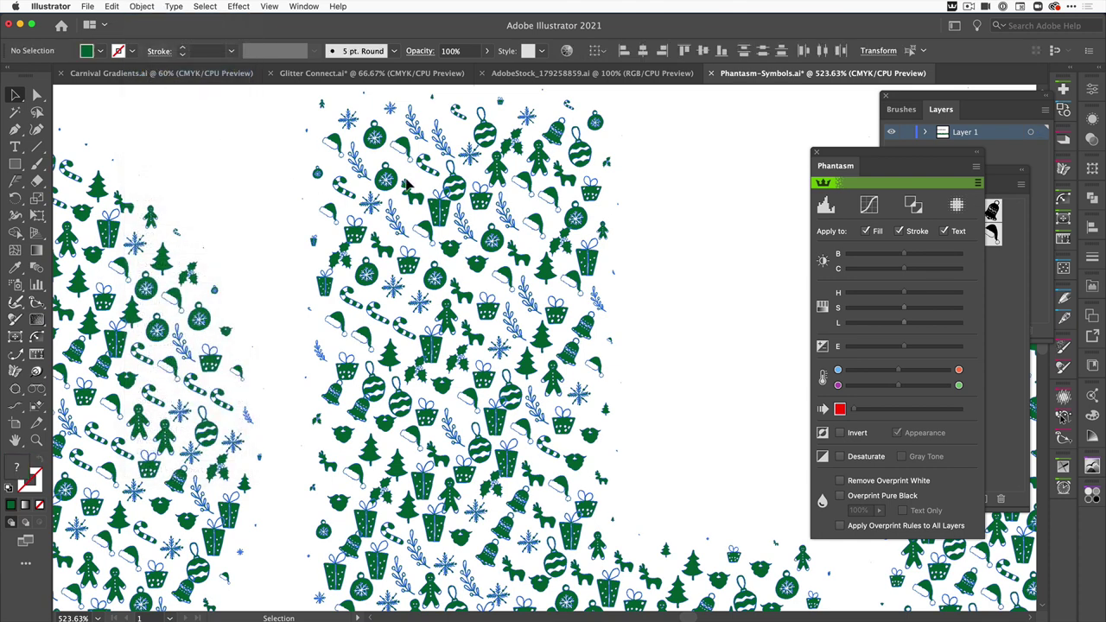
pyautogui.click(421, 202)
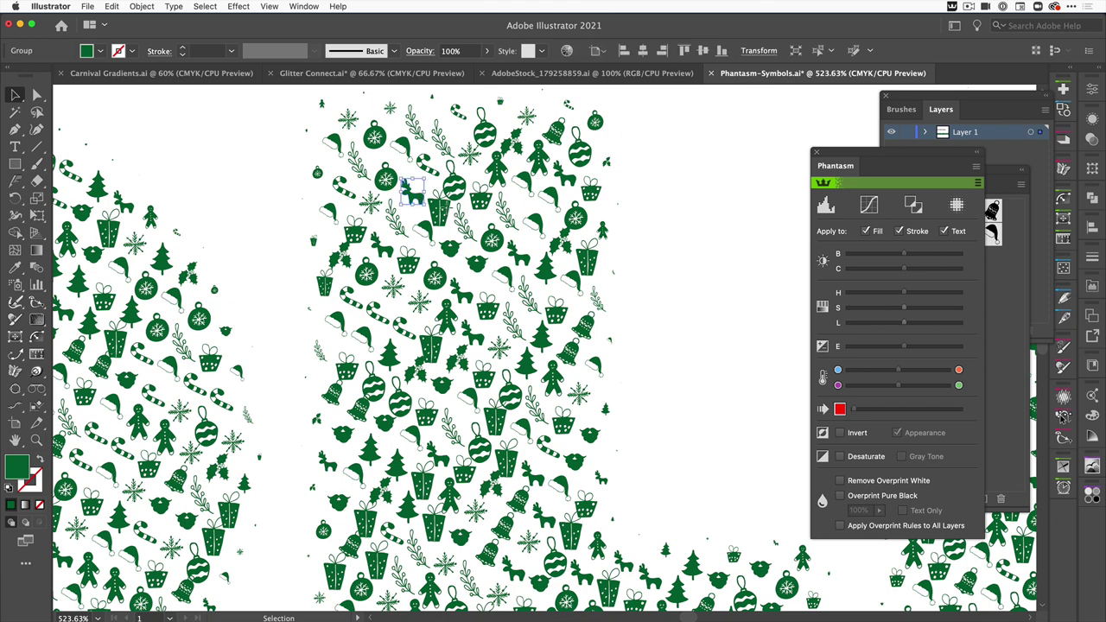
pyautogui.click(461, 192)
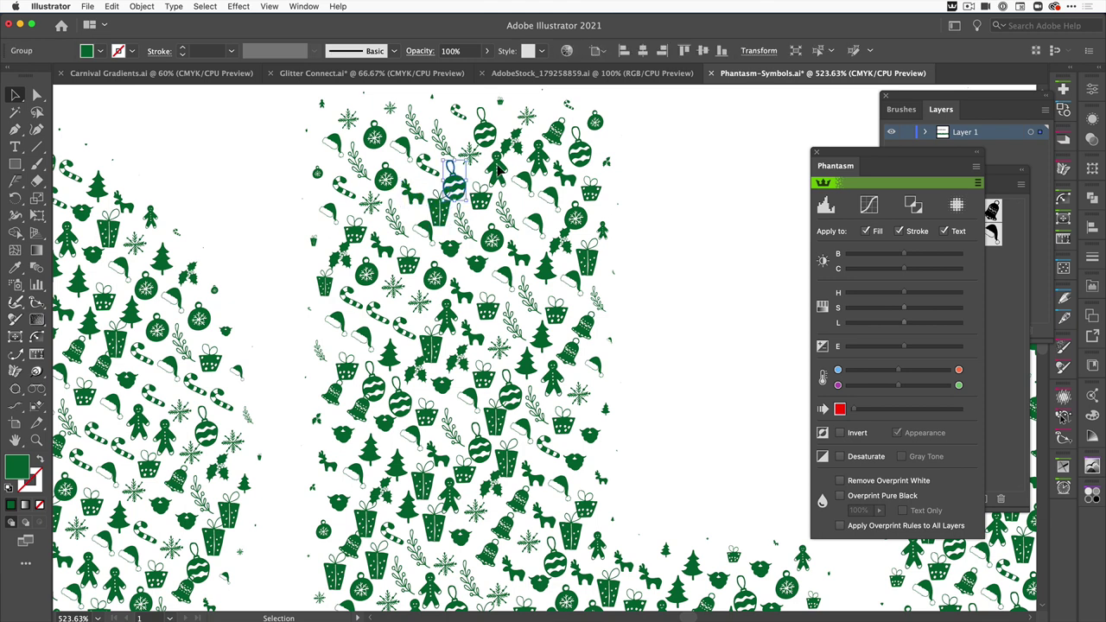
pyautogui.keyDown('super'); pyautogui.click(497, 170); pyautogui.keyUp('super')
pyautogui.press('super+minus')
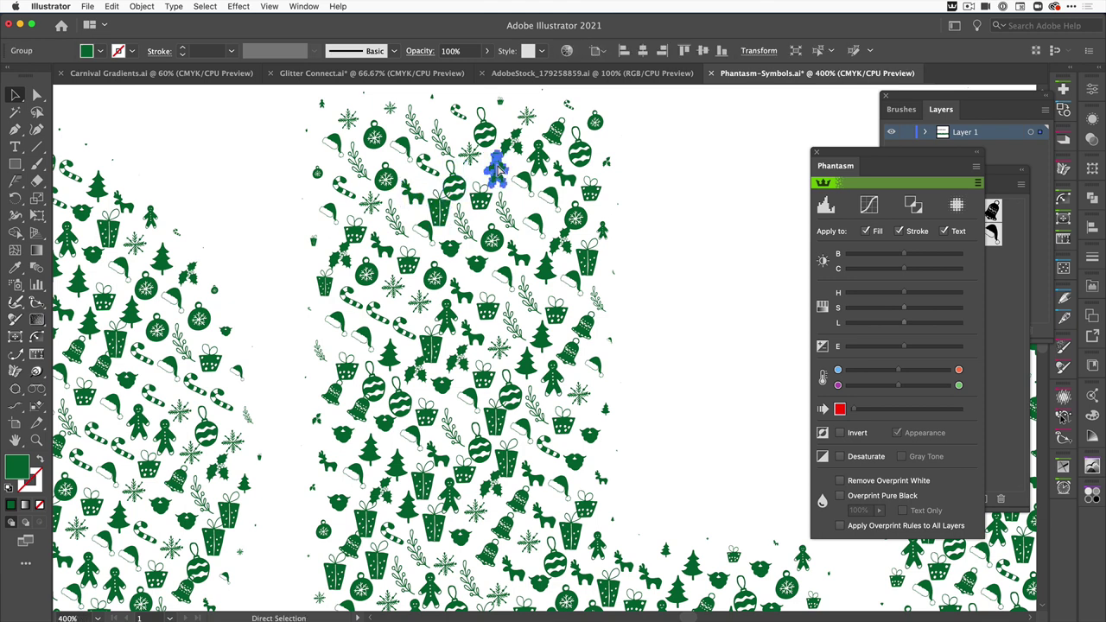
pyautogui.press('super+minus')
# Zoom out and pan to show more of HOLIDAYS, then clear the selection.
pyautogui.press('super+minus')
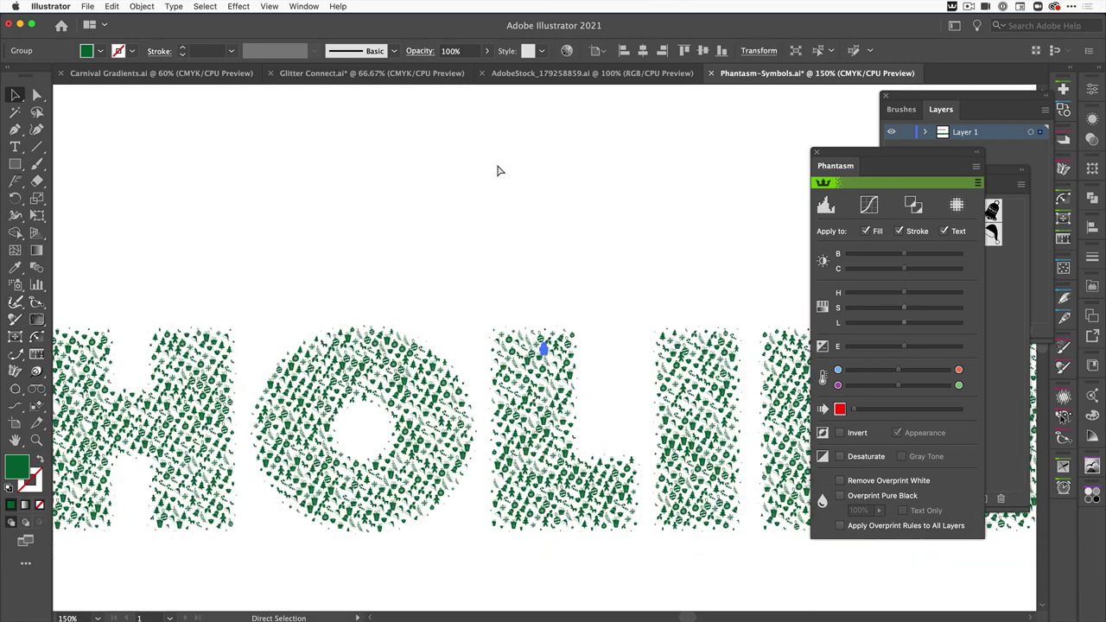
pyautogui.press('super+minus')
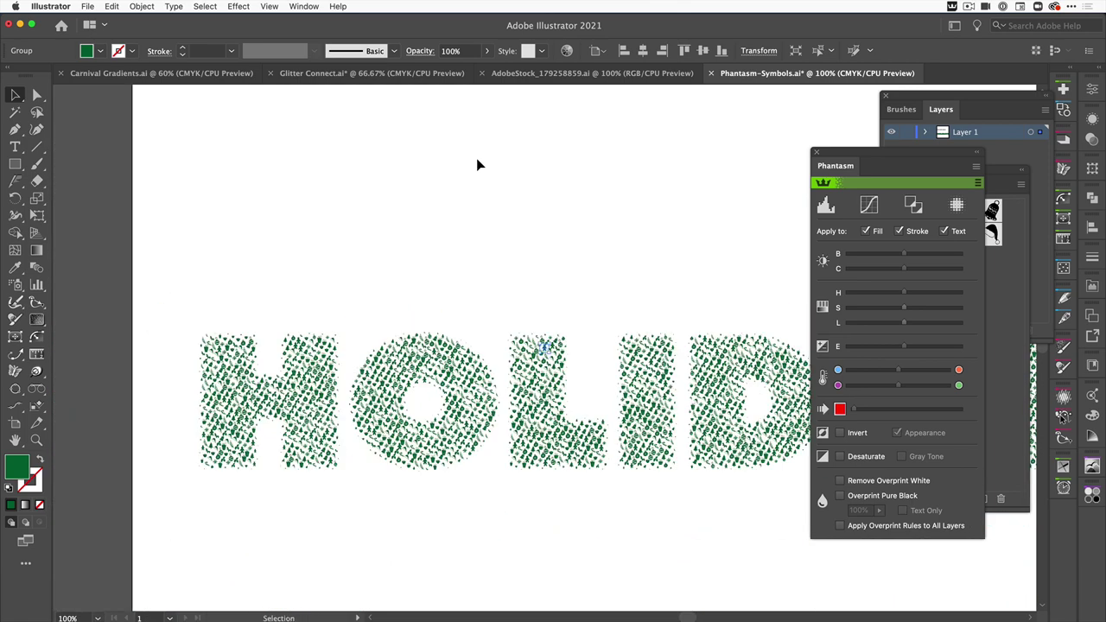
pyautogui.press('space')
pyautogui.moveTo(426, 238); pyautogui.dragTo(352, 205)
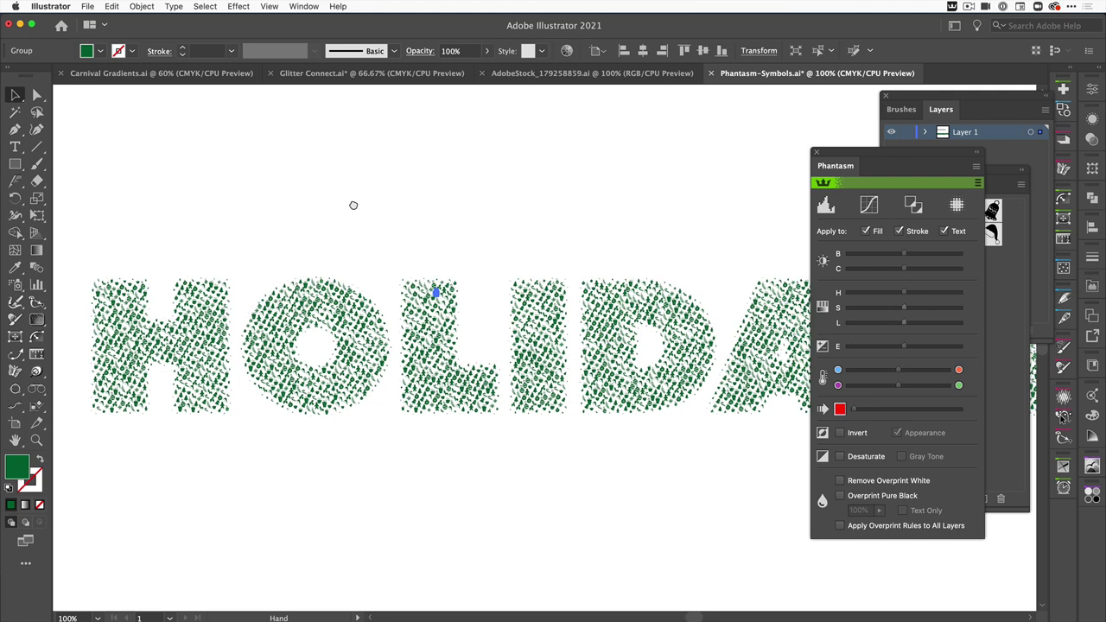
pyautogui.click(463, 257)
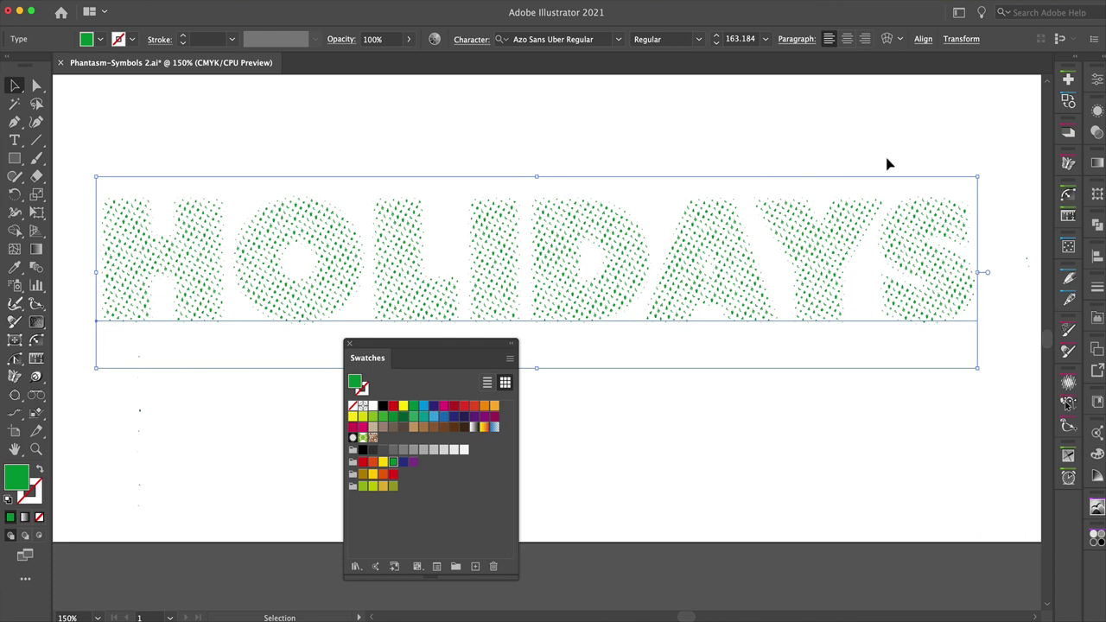
# Reopen the Phantasm Halftone from the Appearance panel and change its DPI to 8.
pyautogui.click(1095, 112)
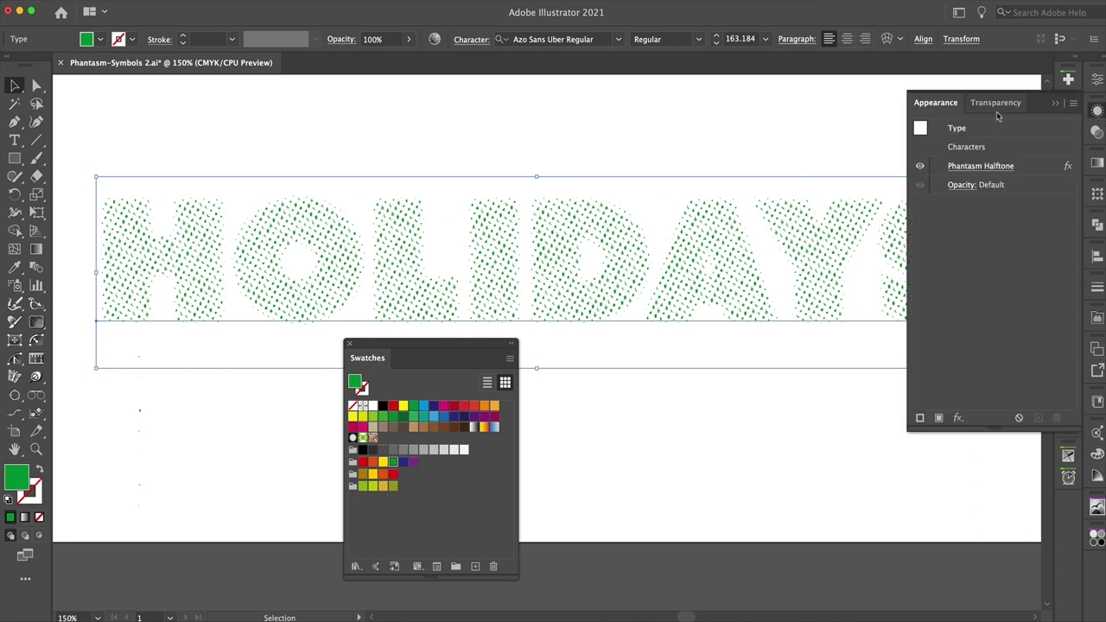
pyautogui.click(974, 167)
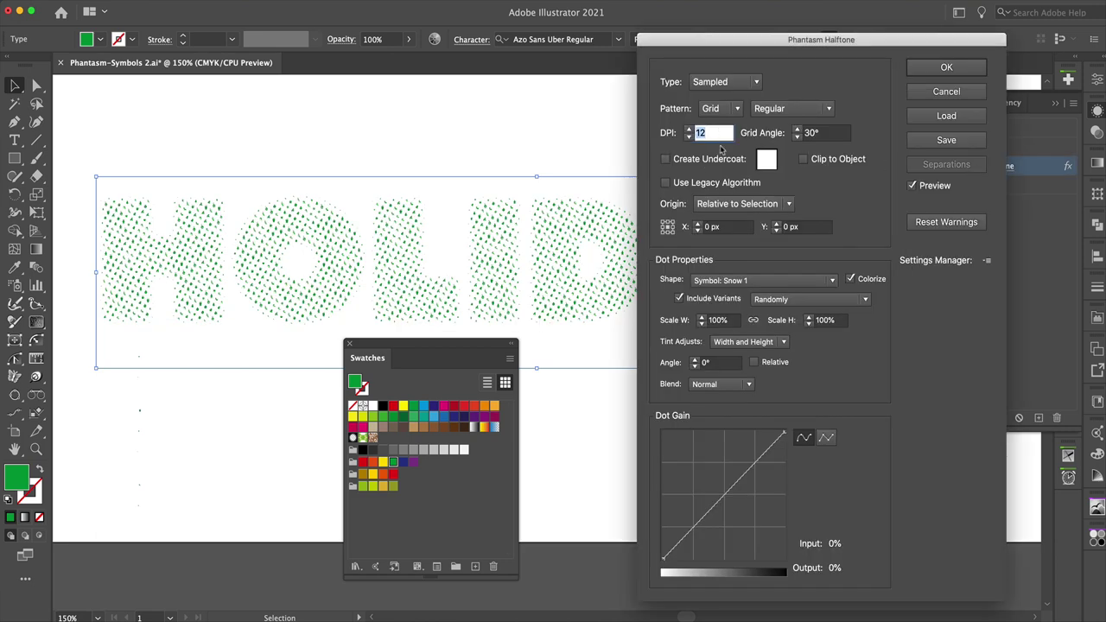
pyautogui.write('6')
pyautogui.press('Tab')
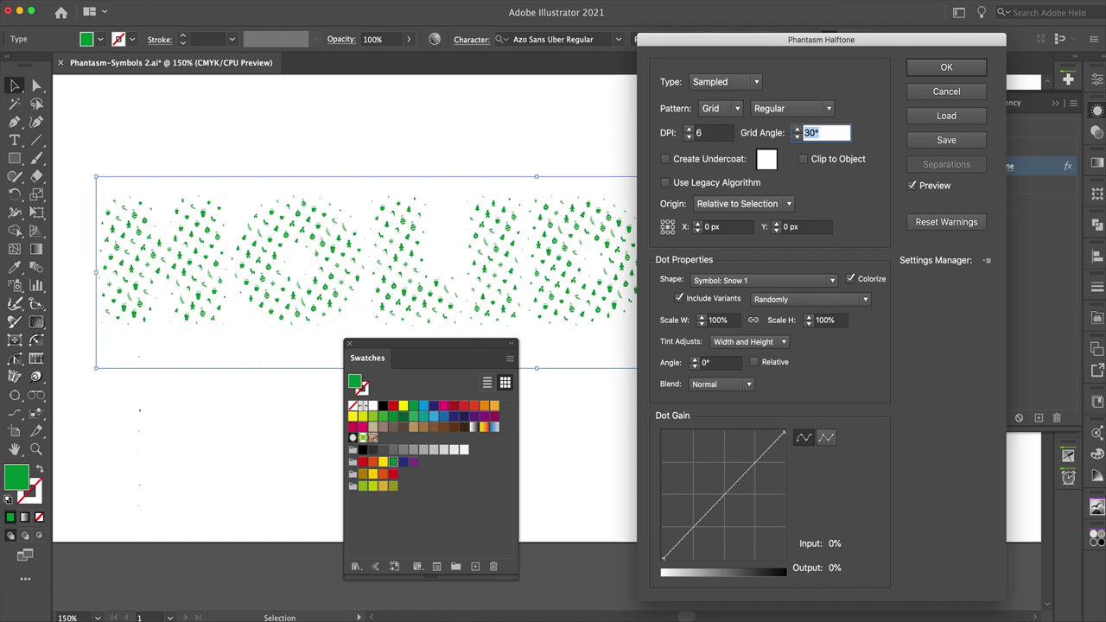
pyautogui.hotkey('shift', 'Tab')
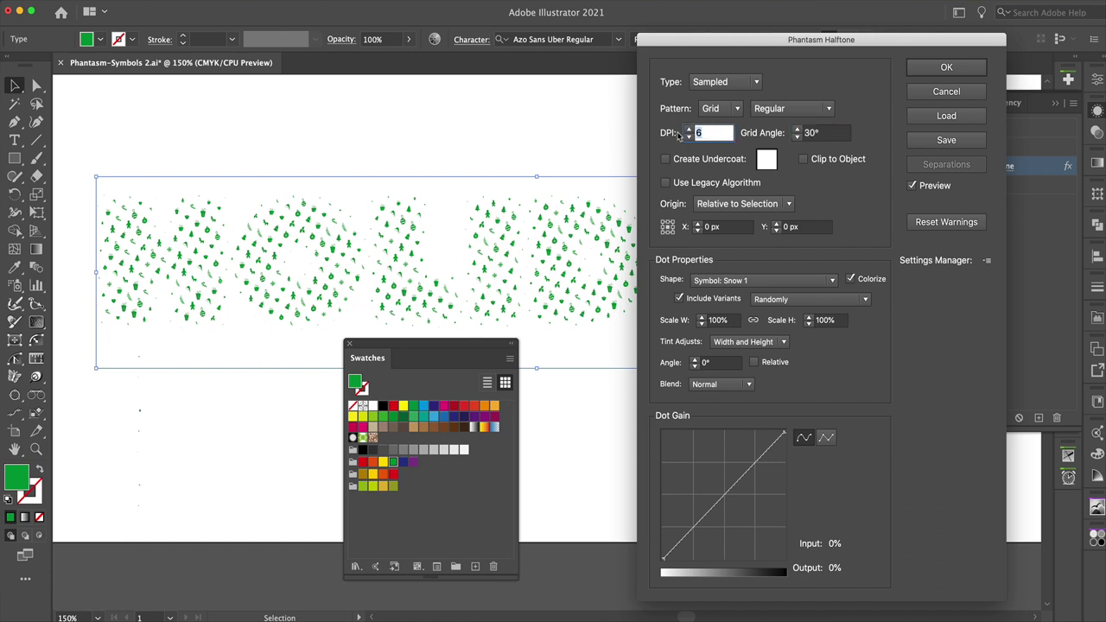
pyautogui.write('8')
pyautogui.press('Tab')
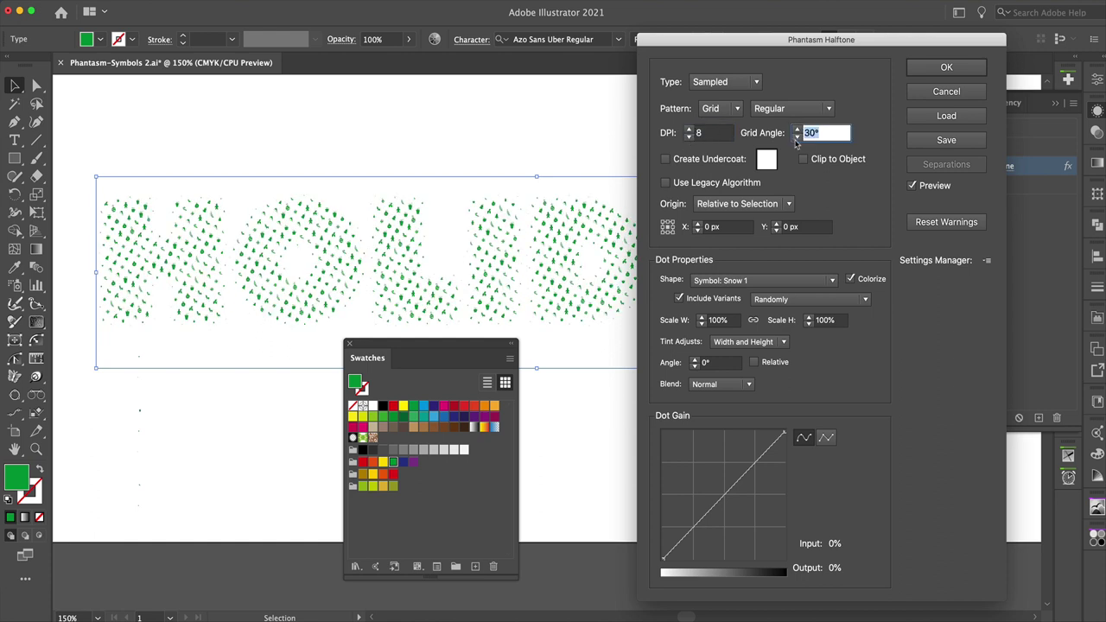
pyautogui.click(946, 67)
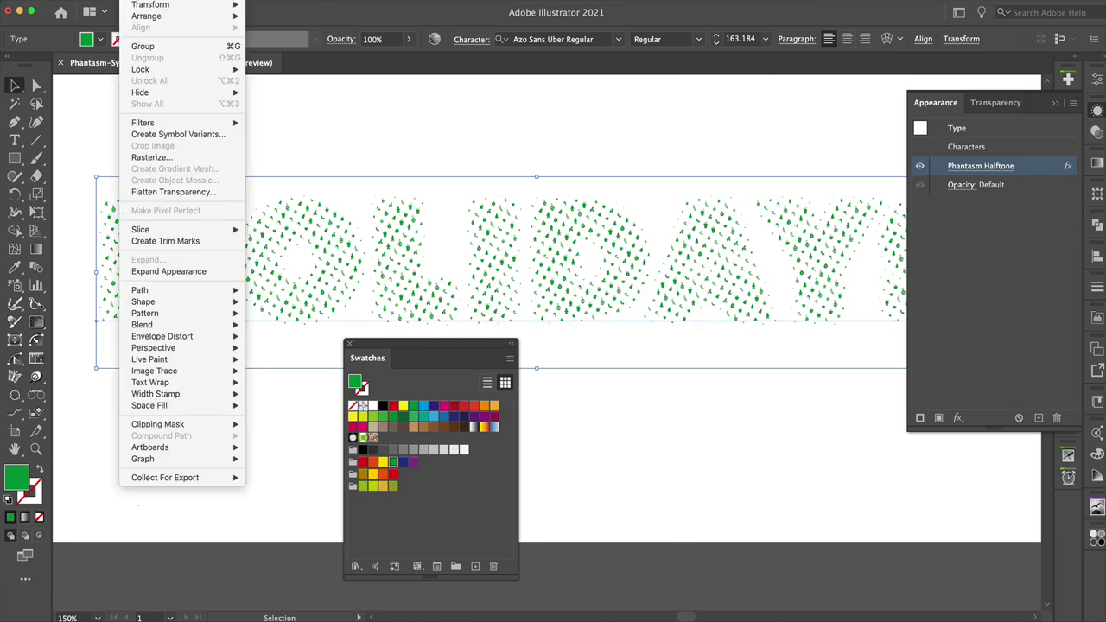
# Expand the halftone appearance, then expand it into separate symbol objects and deselect.
pyautogui.click(168, 270)
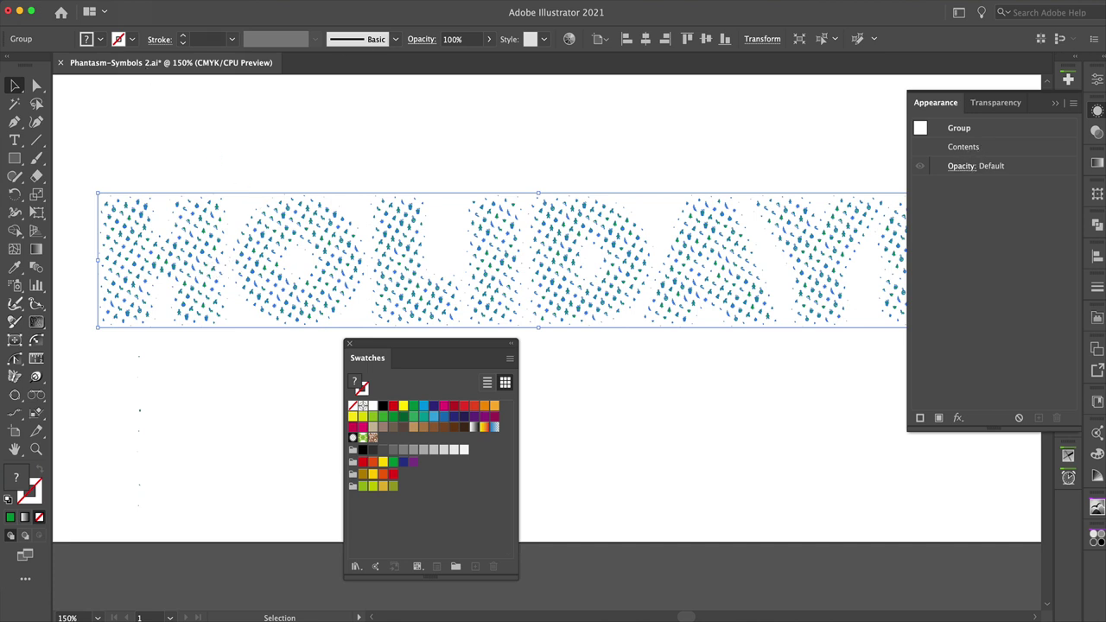
pyautogui.click(139, 0)
pyautogui.click(147, 257)
pyautogui.click(245, 136)
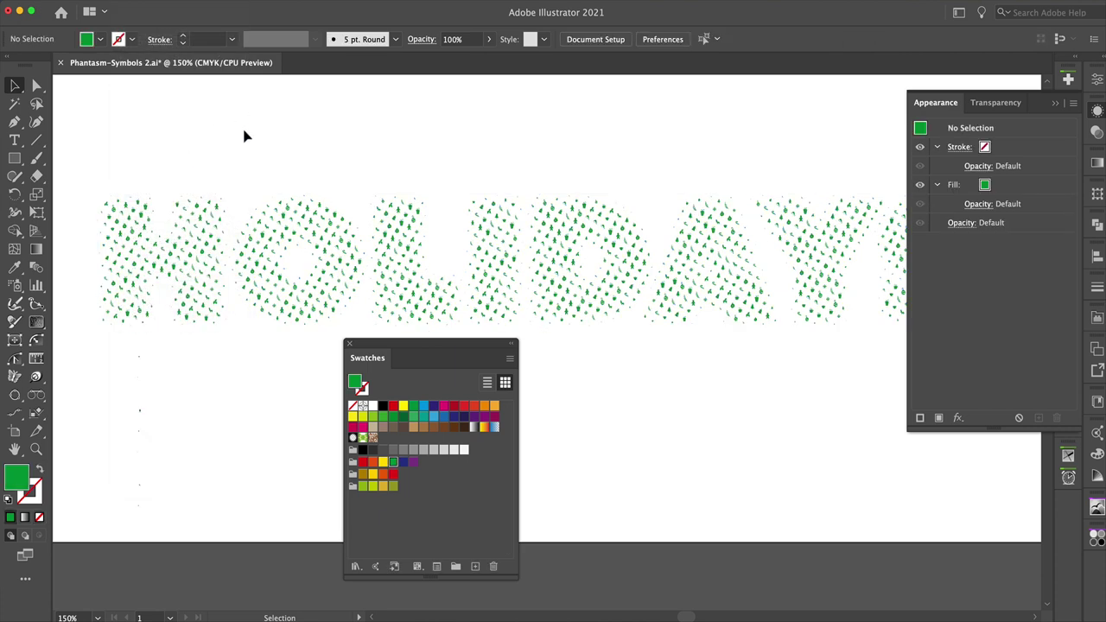
pyautogui.moveTo(388, 344); pyautogui.dragTo(369, 350)
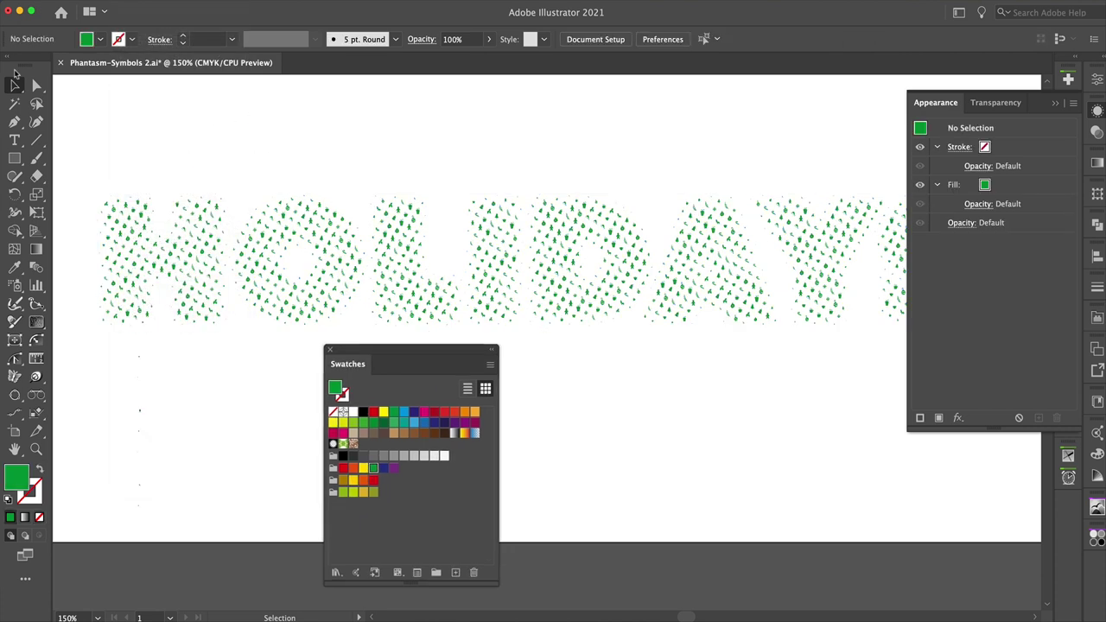
pyautogui.click(16, 83)
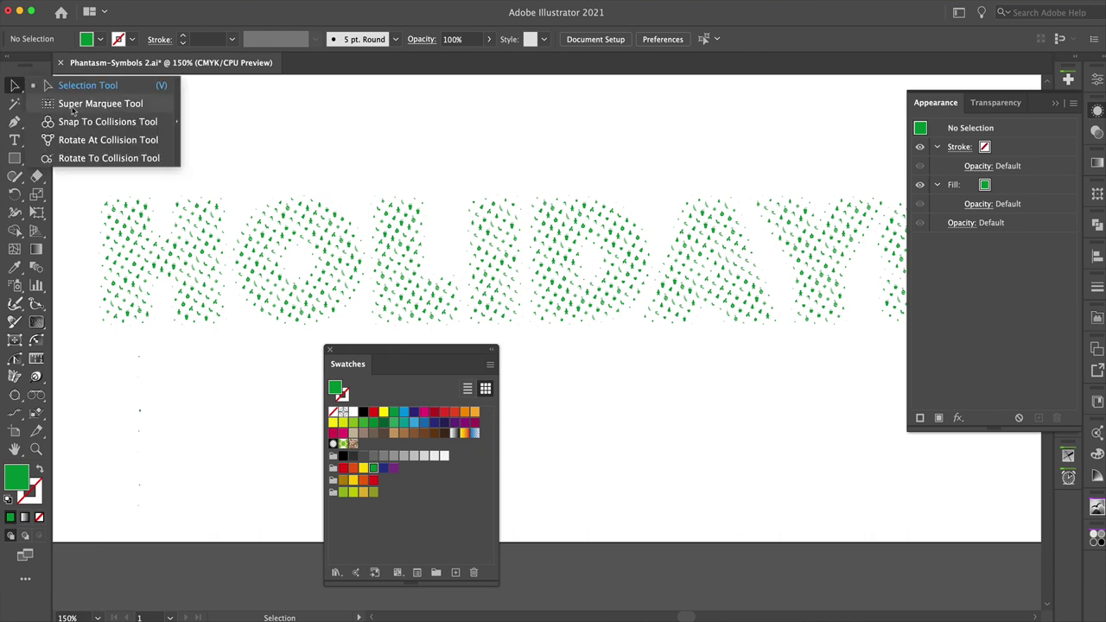
# With the Super Marquee in alternating mode, colour every third symbol of the H orange.
pyautogui.click(75, 107)
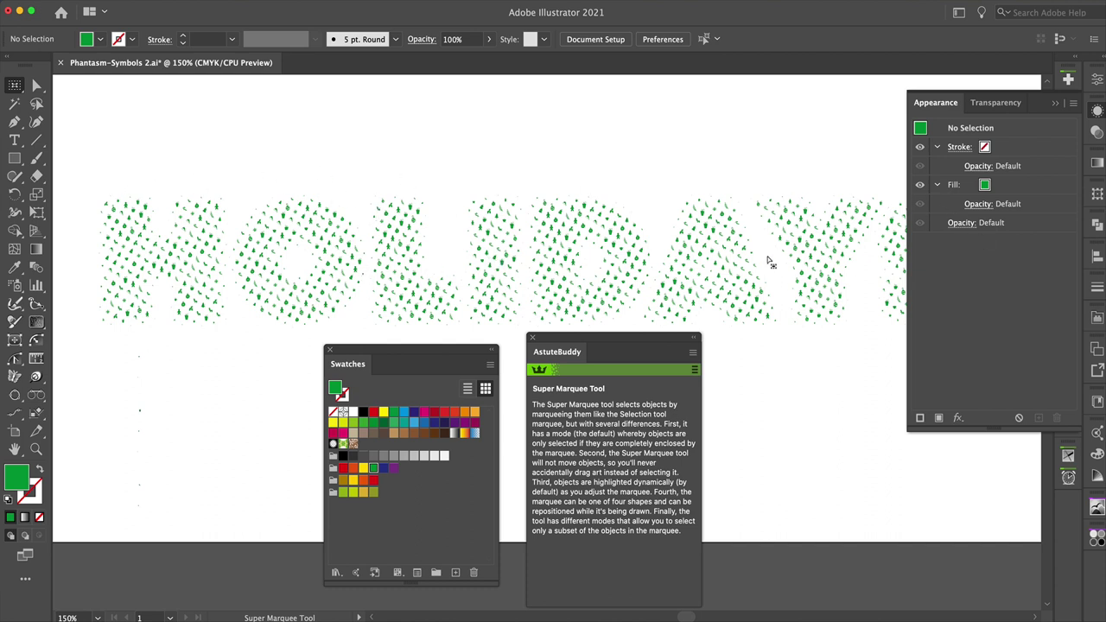
pyautogui.moveTo(90, 188); pyautogui.dragTo(232, 337)
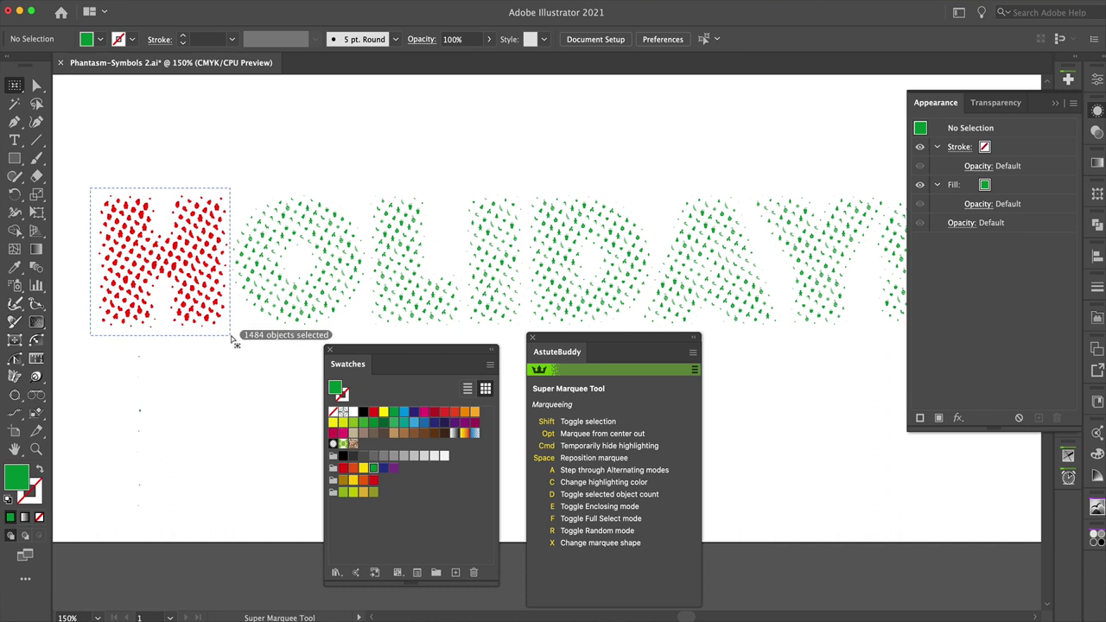
pyautogui.press('a')
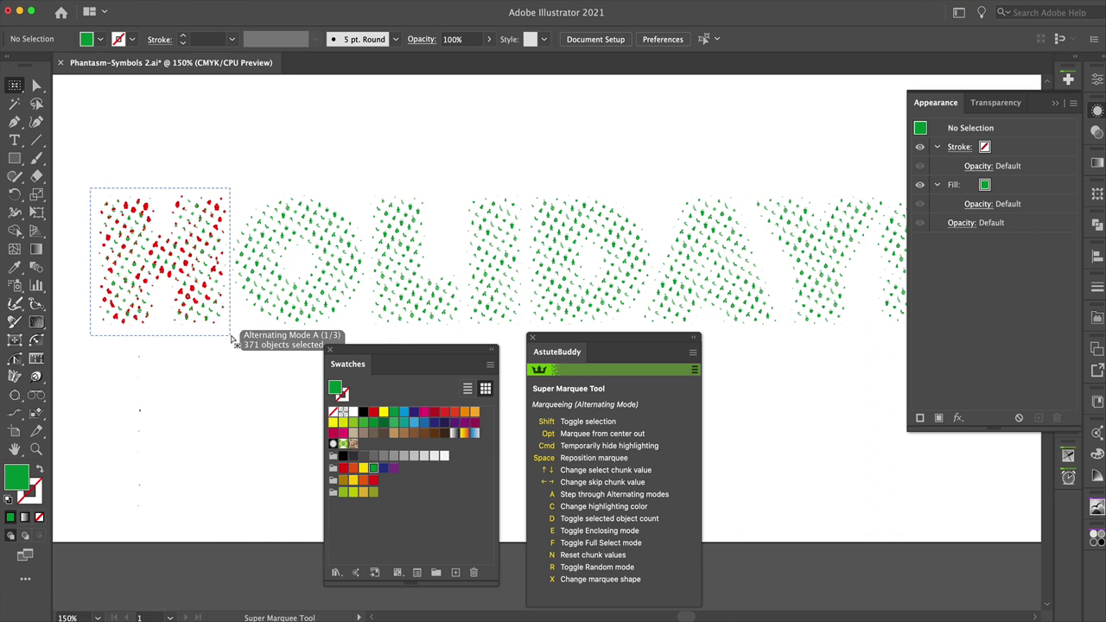
pyautogui.moveTo(233, 341); pyautogui.dragTo(235, 340)
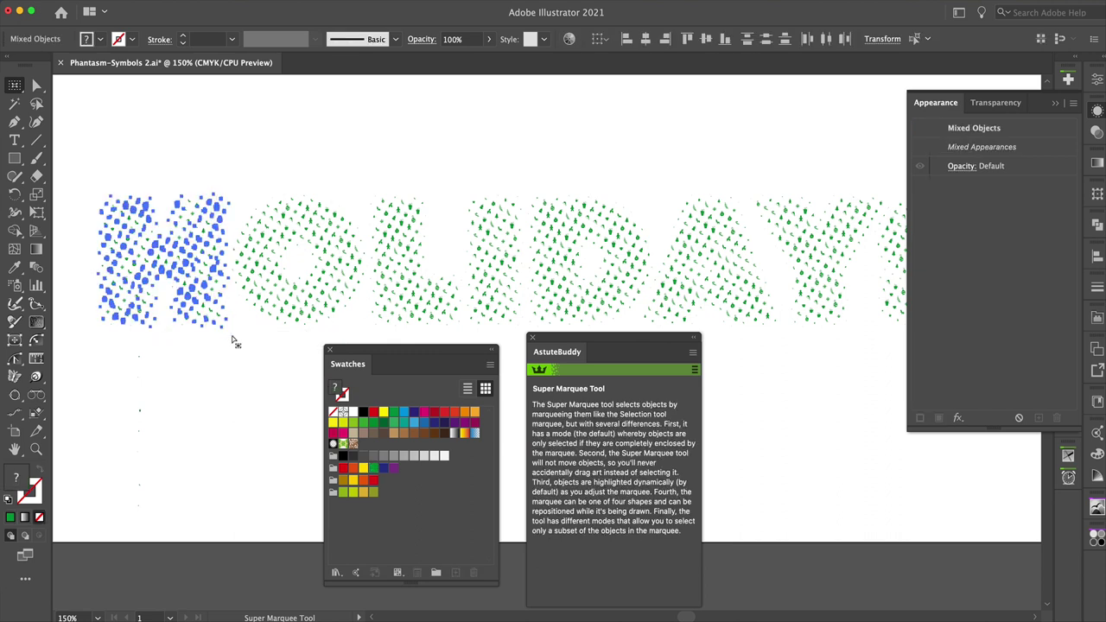
pyautogui.click(364, 482)
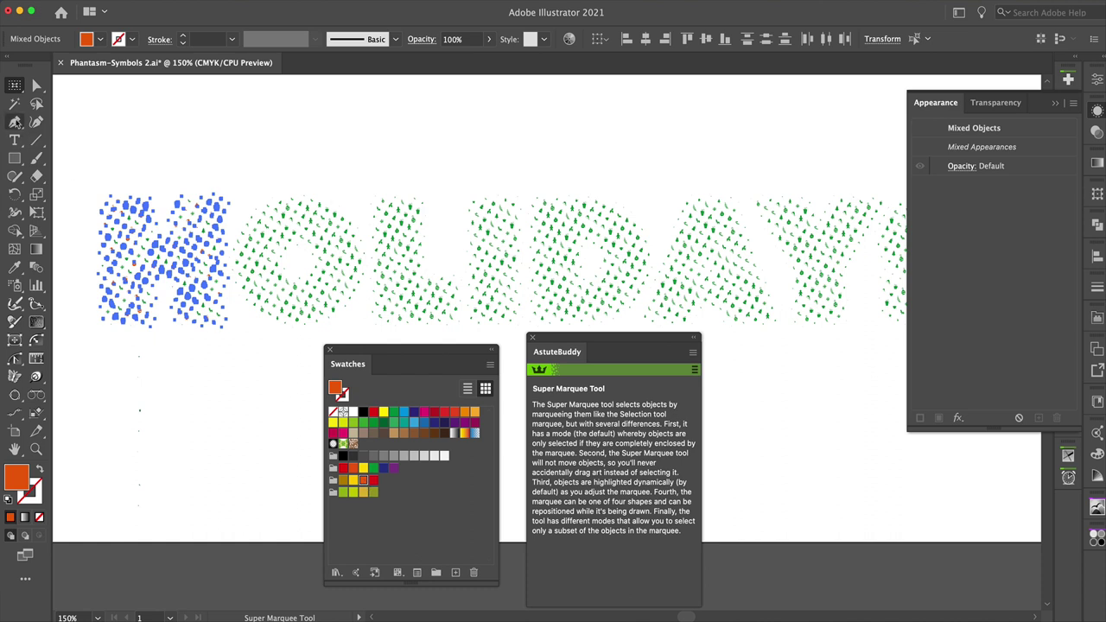
# Colour every second symbol of the O red using alternating selection.
pyautogui.moveTo(254, 206); pyautogui.dragTo(239, 191)
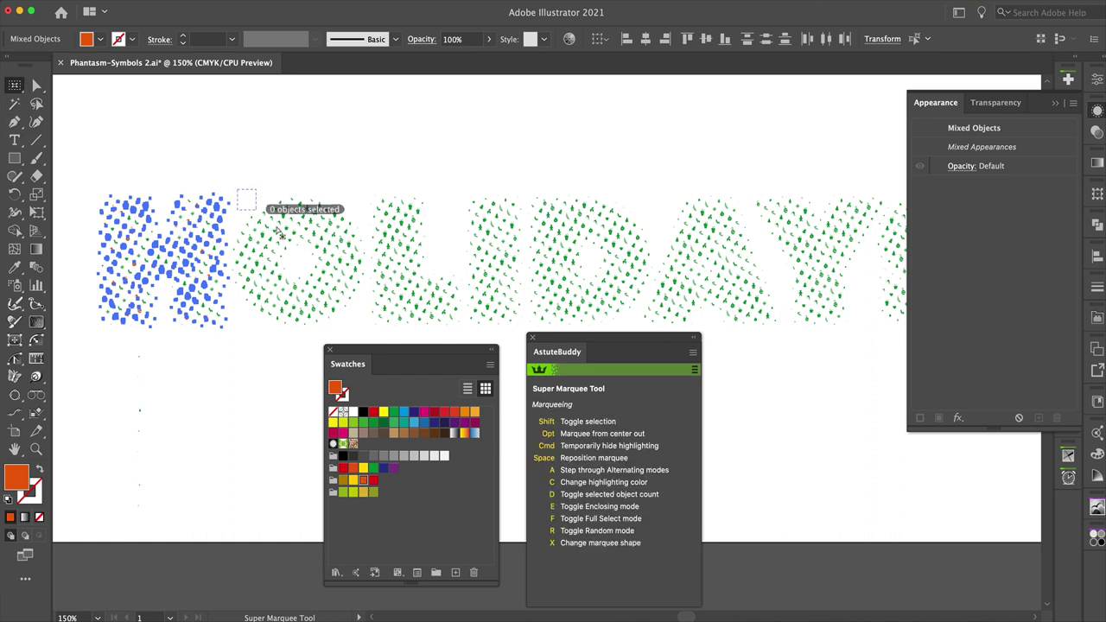
pyautogui.moveTo(278, 234); pyautogui.dragTo(371, 335)
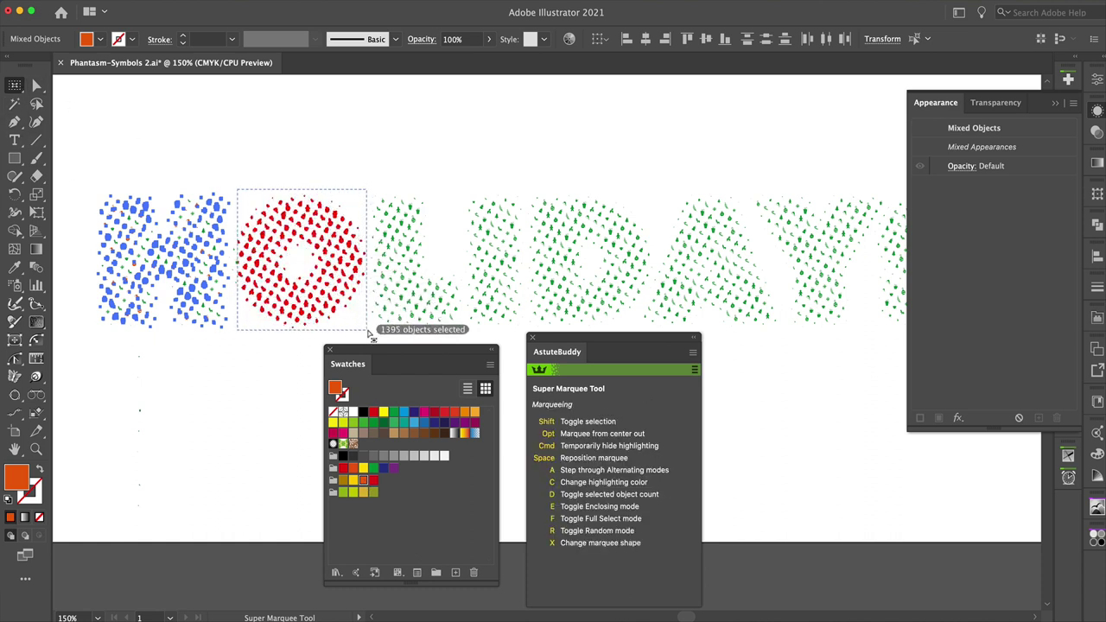
pyautogui.press('a')
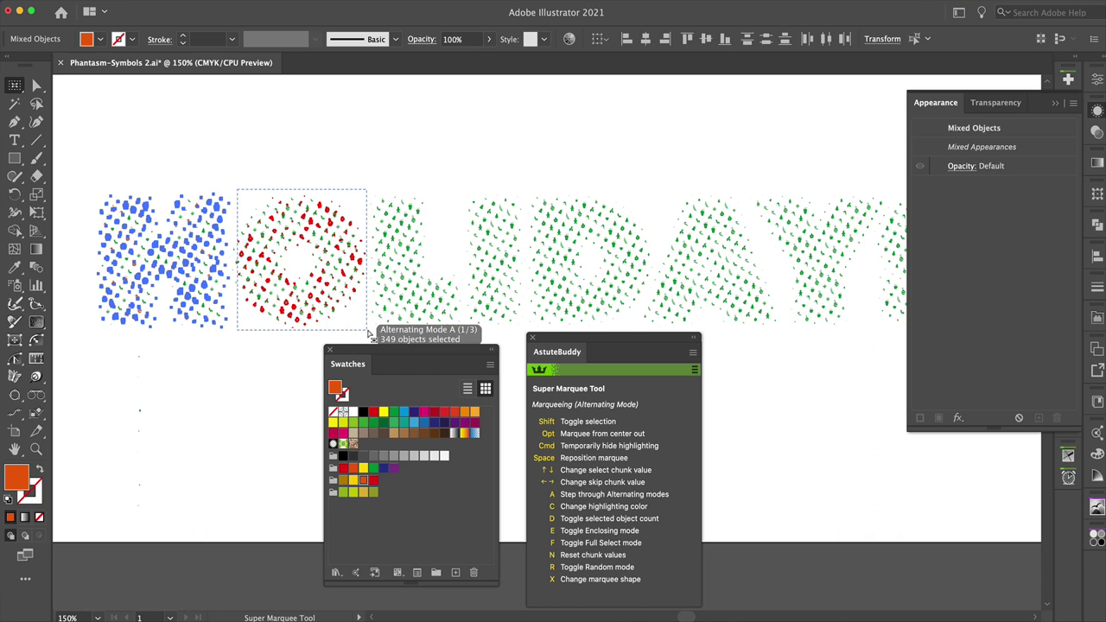
pyautogui.press('Left')
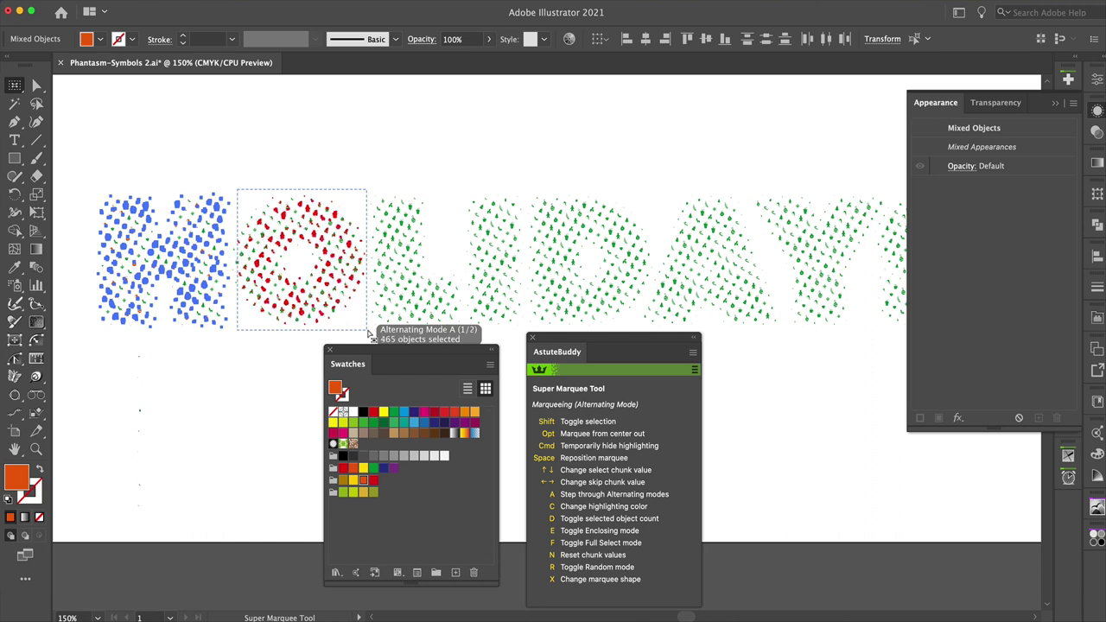
pyautogui.moveTo(372, 335); pyautogui.dragTo(372, 337)
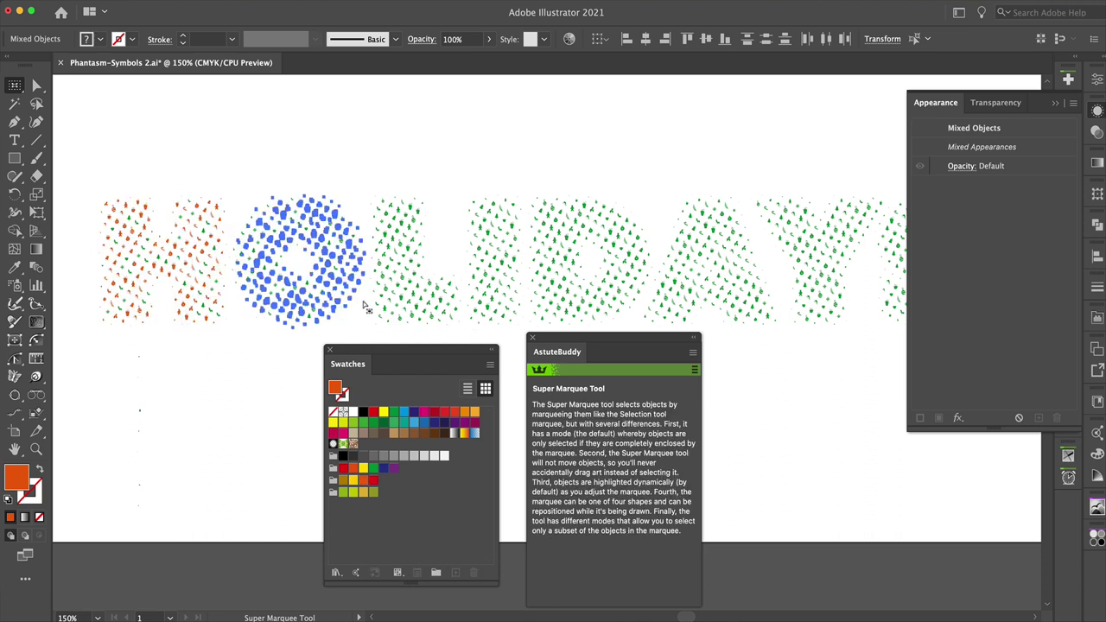
pyautogui.click(374, 481)
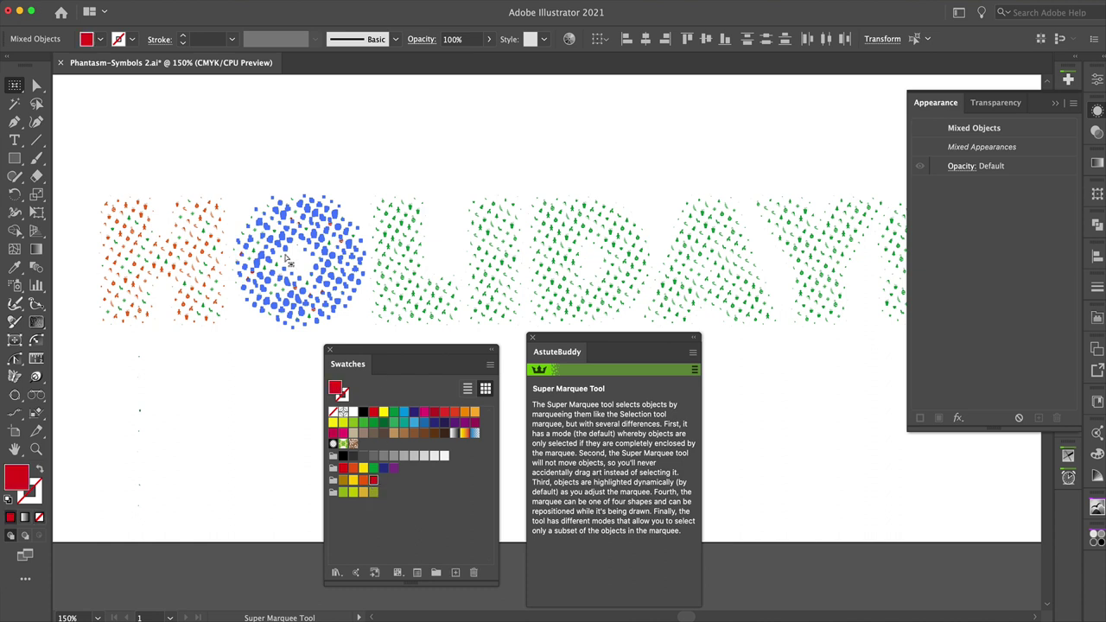
# Colour a 1/3 alternating subset of the L's symbols olive green.
pyautogui.moveTo(371, 184); pyautogui.dragTo(528, 332)
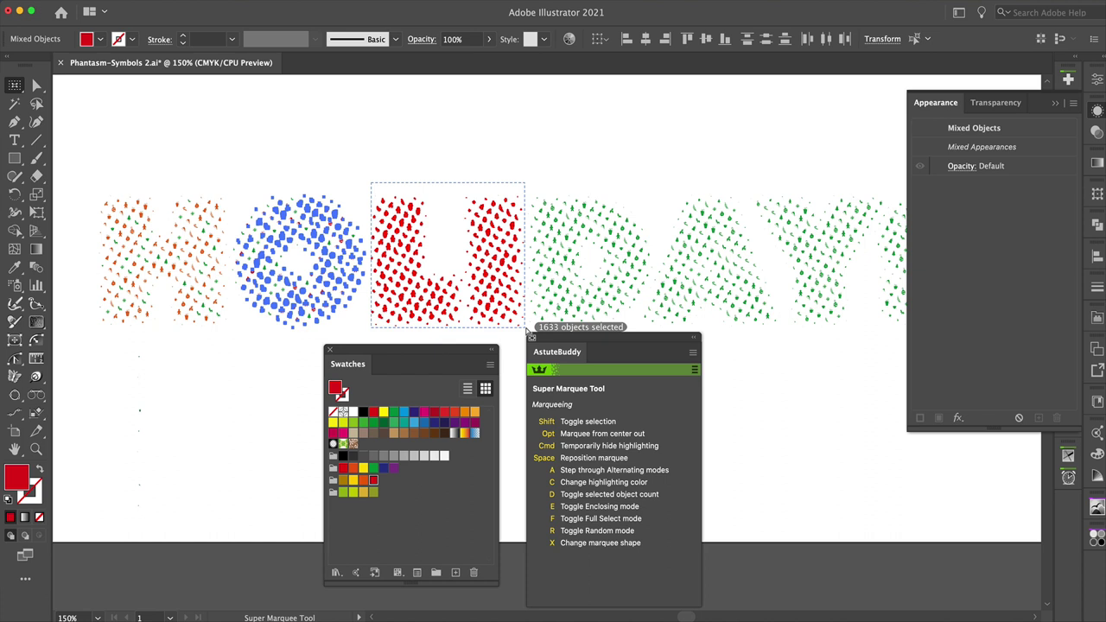
pyautogui.press('a')
pyautogui.press('Left')
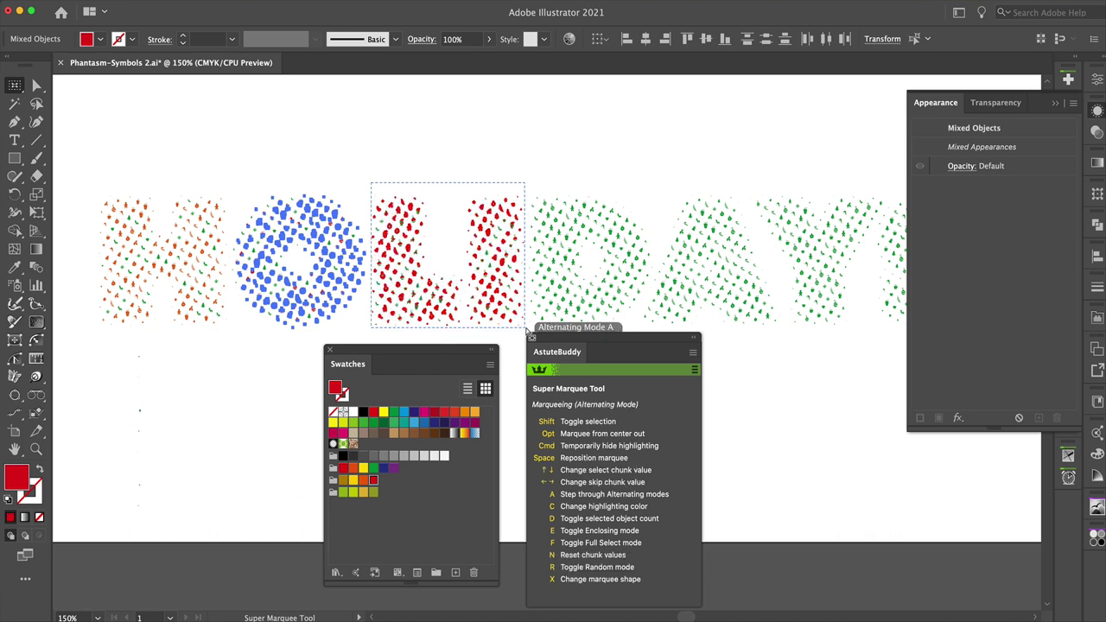
pyautogui.press('Right')
pyautogui.press('Right')
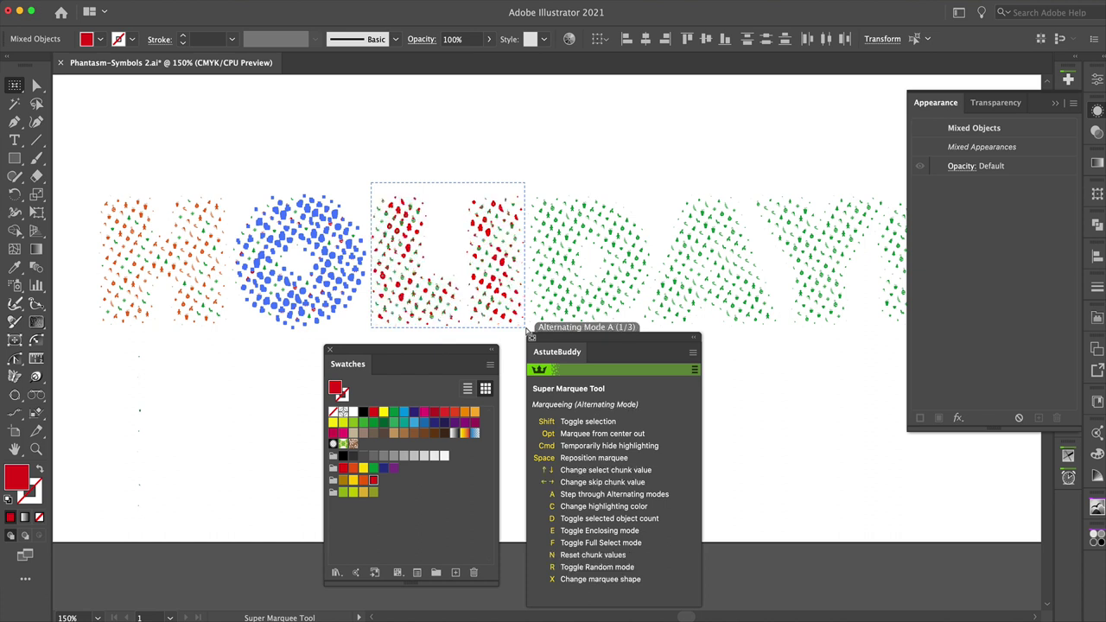
pyautogui.moveTo(529, 332); pyautogui.dragTo(525, 330)
pyautogui.click(373, 492)
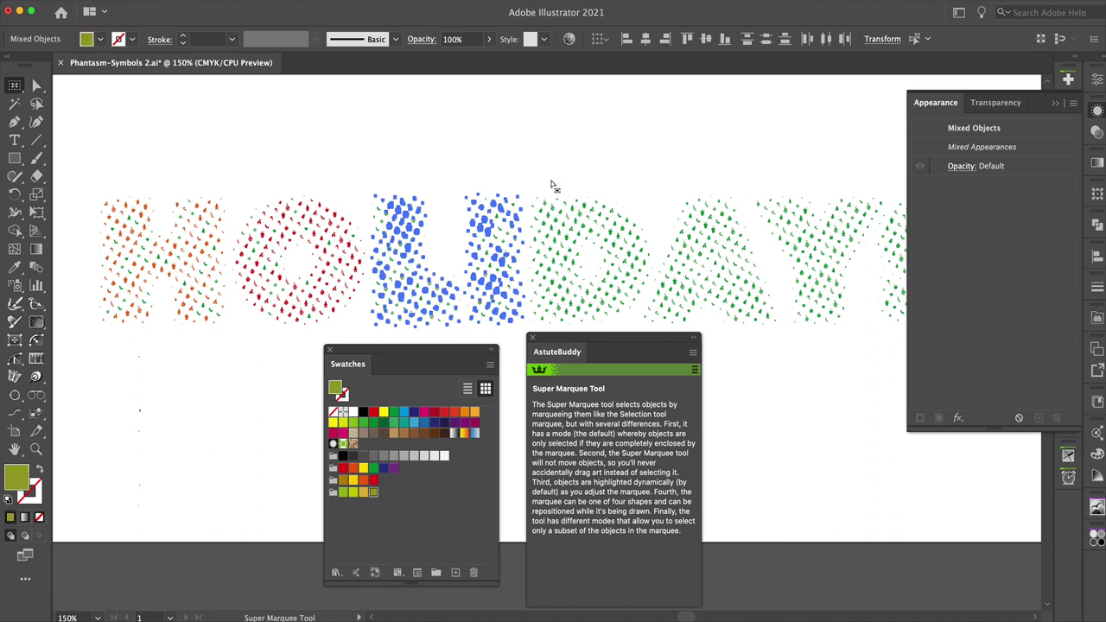
# Scroll to the D and A, marquee-select their symbols, then clear that selection.
pyautogui.hscroll(1, 547, 177)
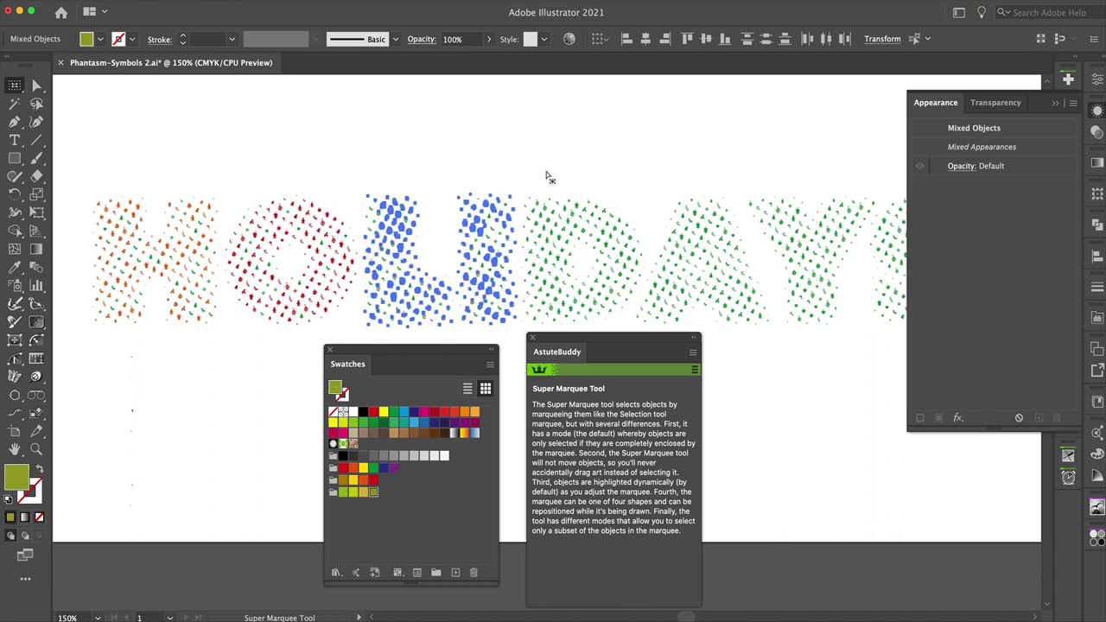
pyautogui.hscroll(3, 547, 177)
pyautogui.hscroll(3, 547, 177)
pyautogui.hscroll(3, 547, 177)
pyautogui.hscroll(3, 547, 177)
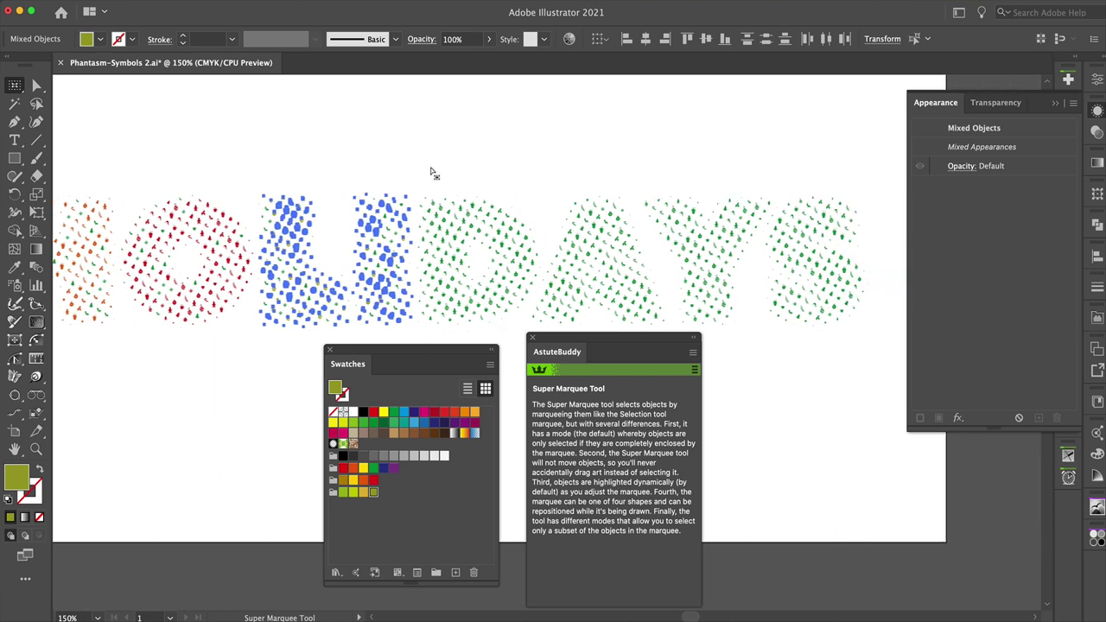
pyautogui.moveTo(419, 170); pyautogui.dragTo(664, 329)
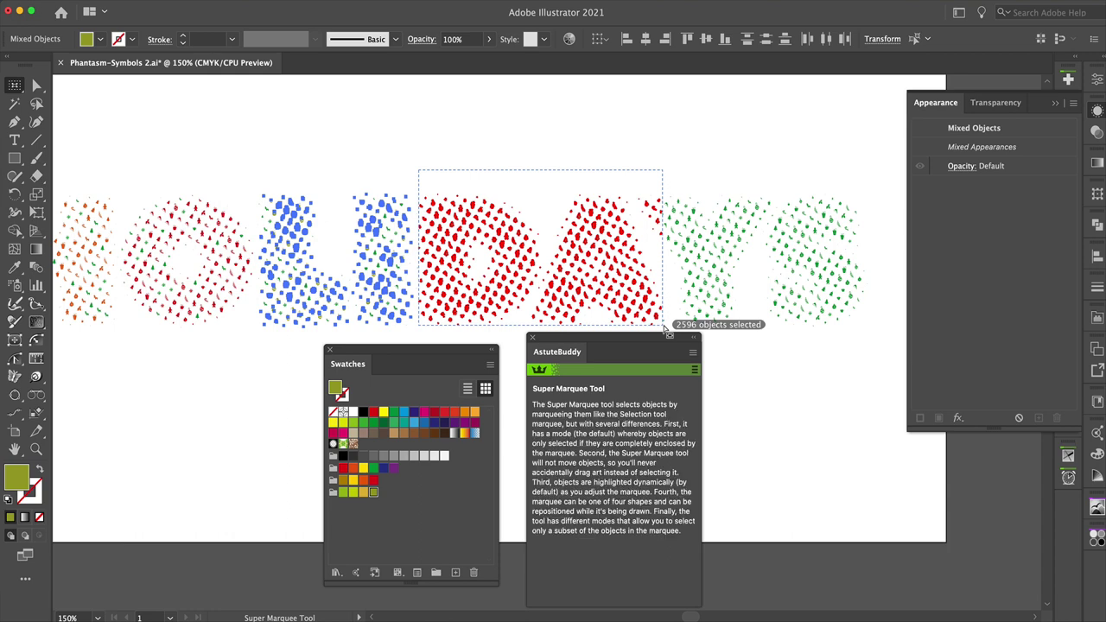
pyautogui.moveTo(664, 328); pyautogui.dragTo(664, 328)
pyautogui.click(297, 118)
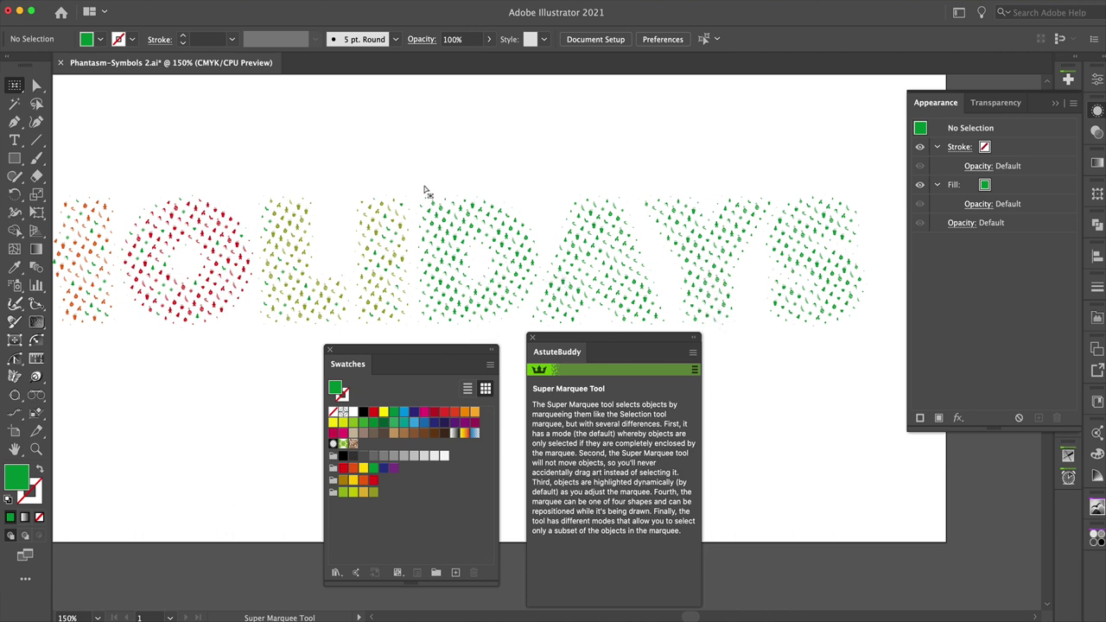
# Select a random half of the D and A symbols and colour them navy.
pyautogui.moveTo(420, 184); pyautogui.dragTo(670, 331)
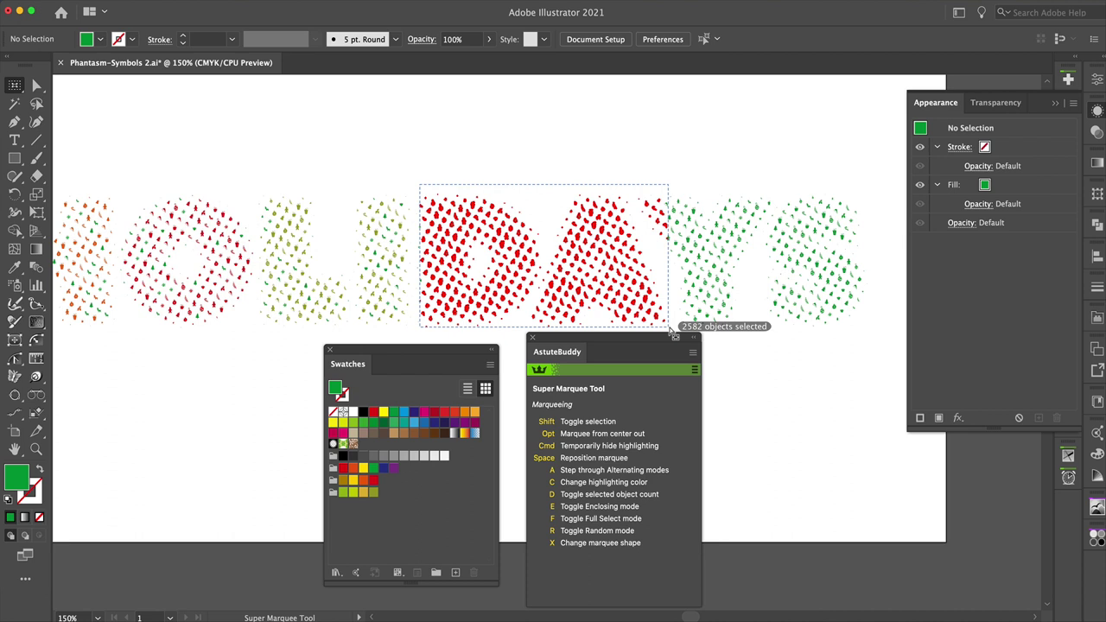
pyautogui.press('r')
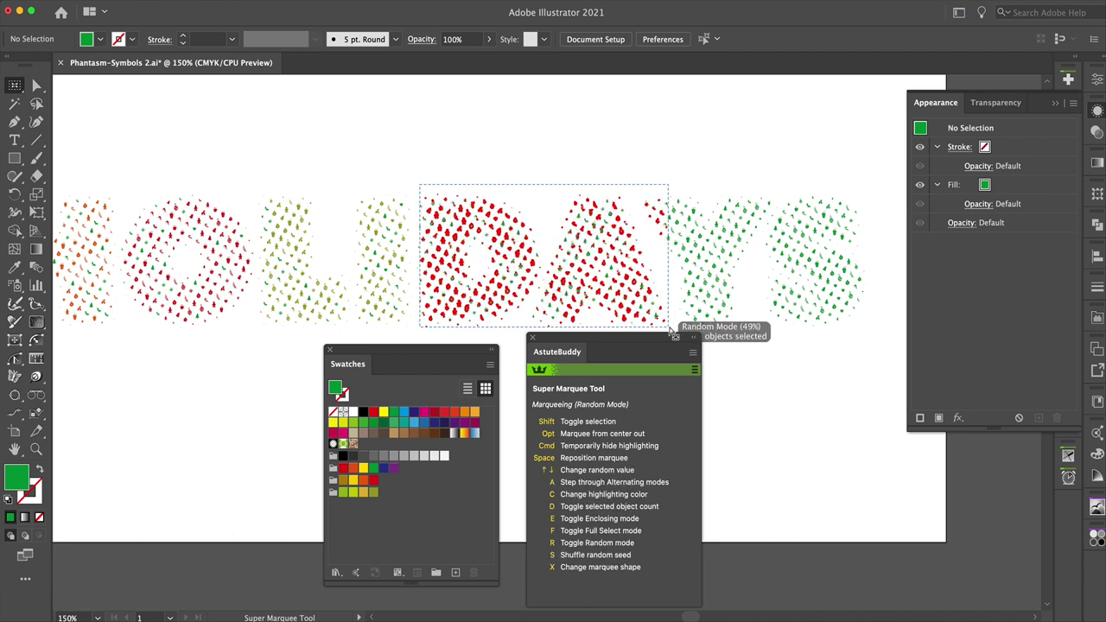
pyautogui.moveTo(670, 331); pyautogui.dragTo(671, 332)
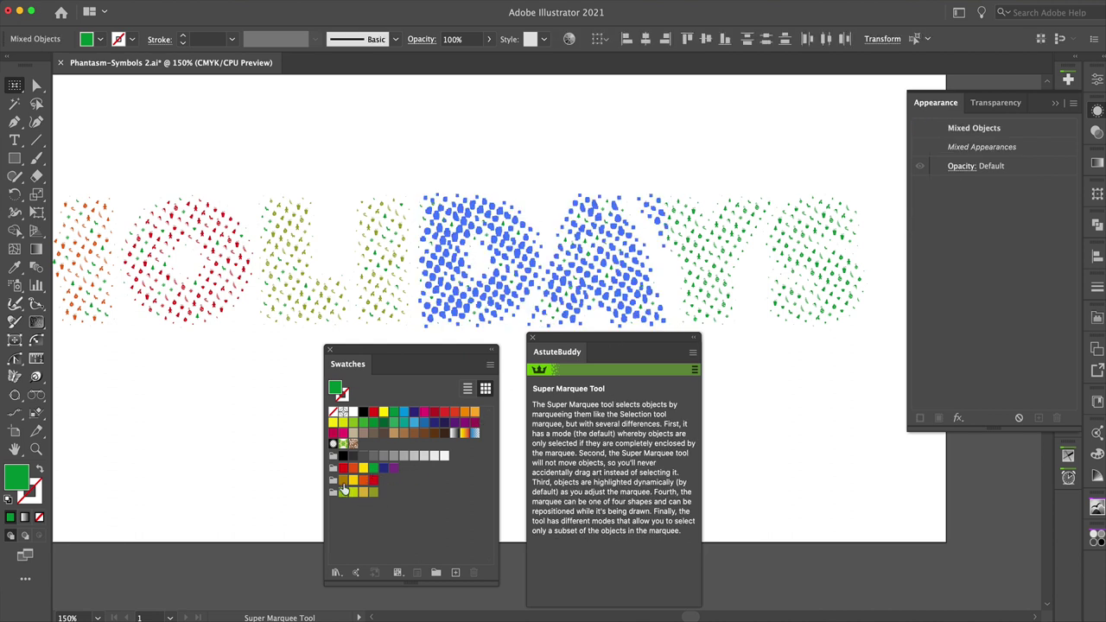
pyautogui.click(384, 468)
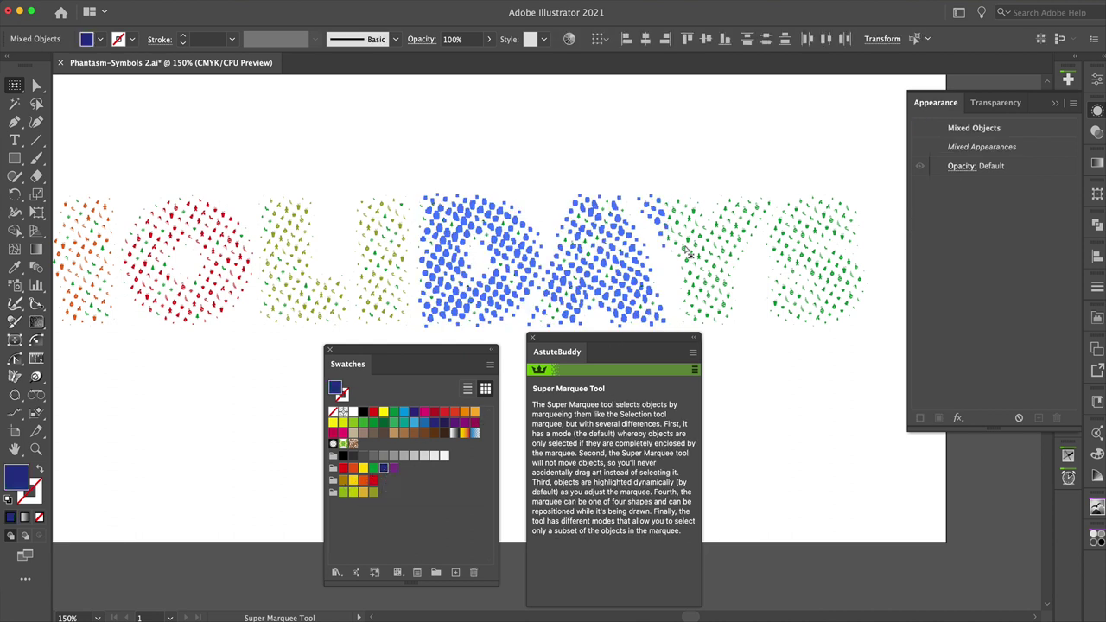
# Select an alternating, increased share of the Y and S symbols, colour them purple, and deselect.
pyautogui.moveTo(640, 166); pyautogui.dragTo(874, 342)
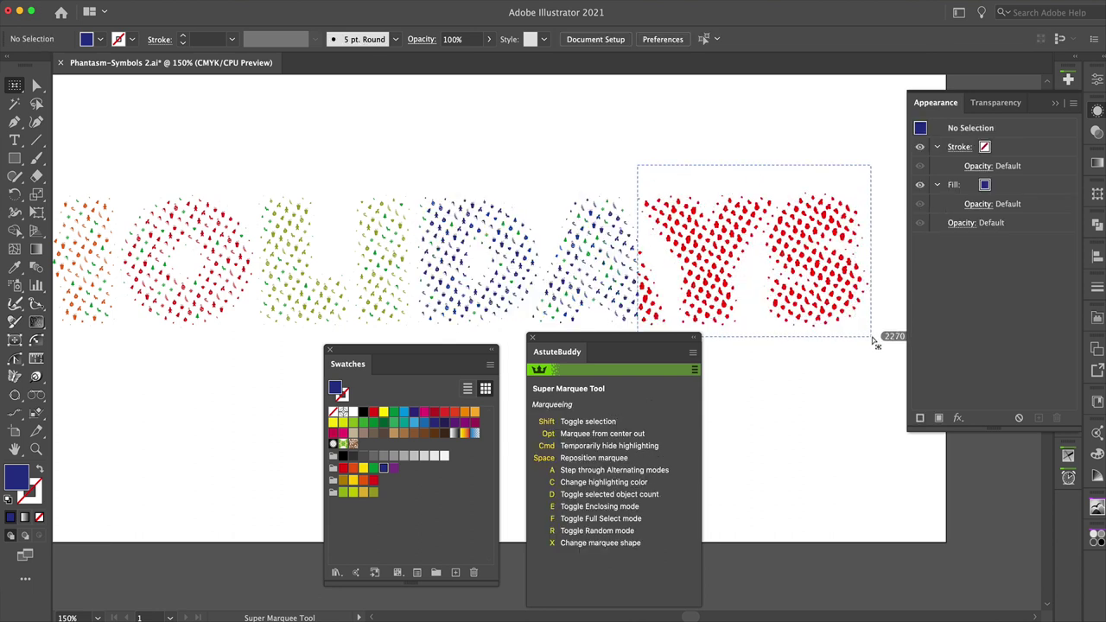
pyautogui.press('a')
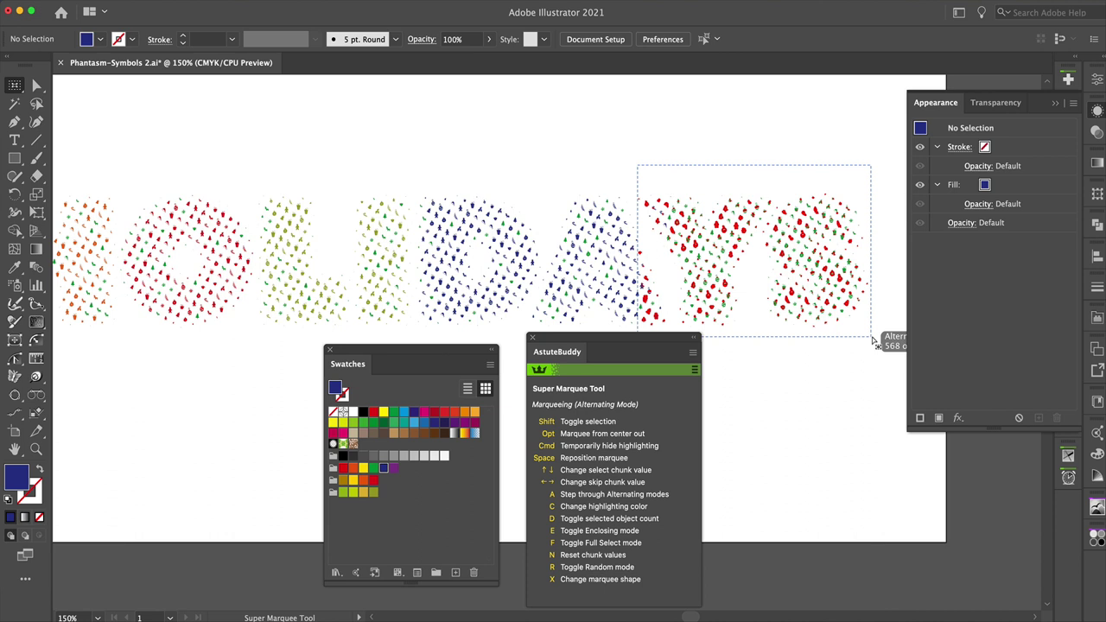
pyautogui.press('Up')
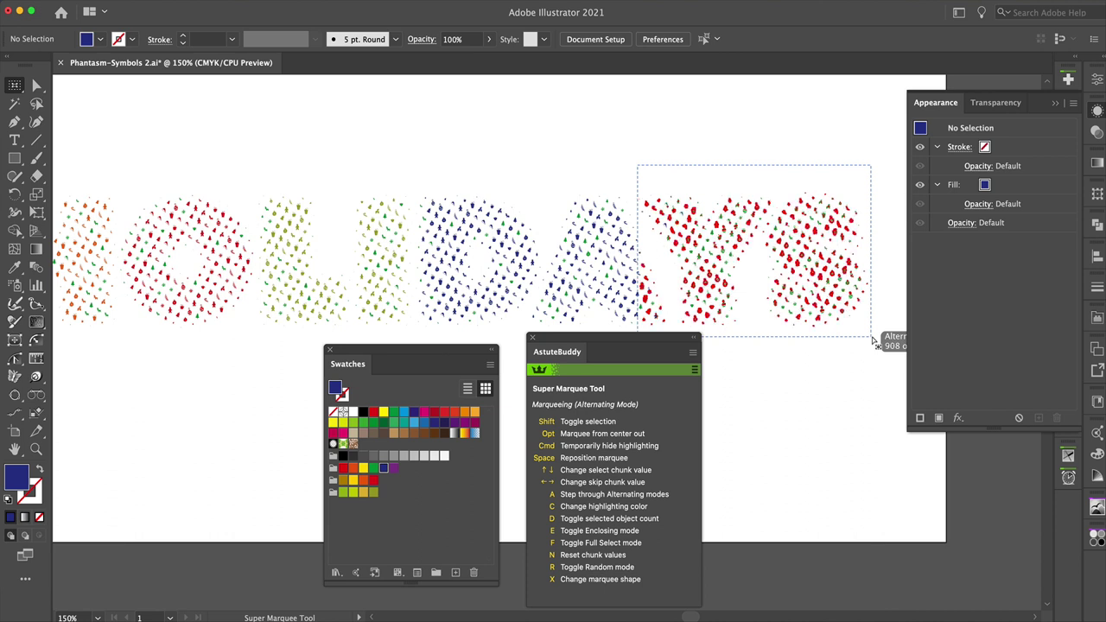
pyautogui.moveTo(874, 342); pyautogui.dragTo(875, 342)
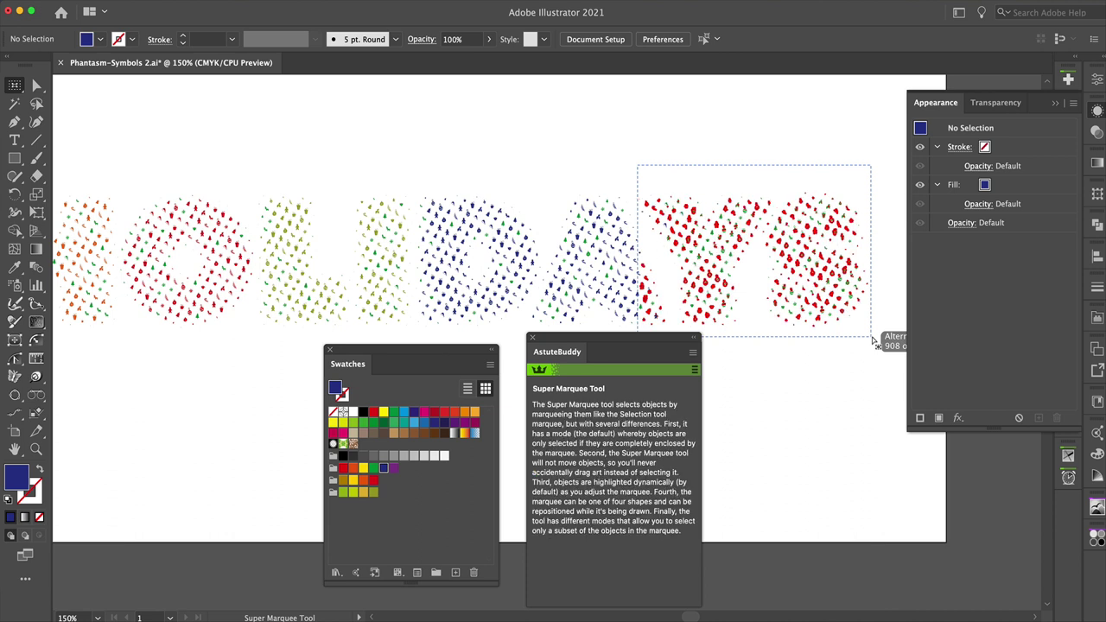
pyautogui.click(455, 426)
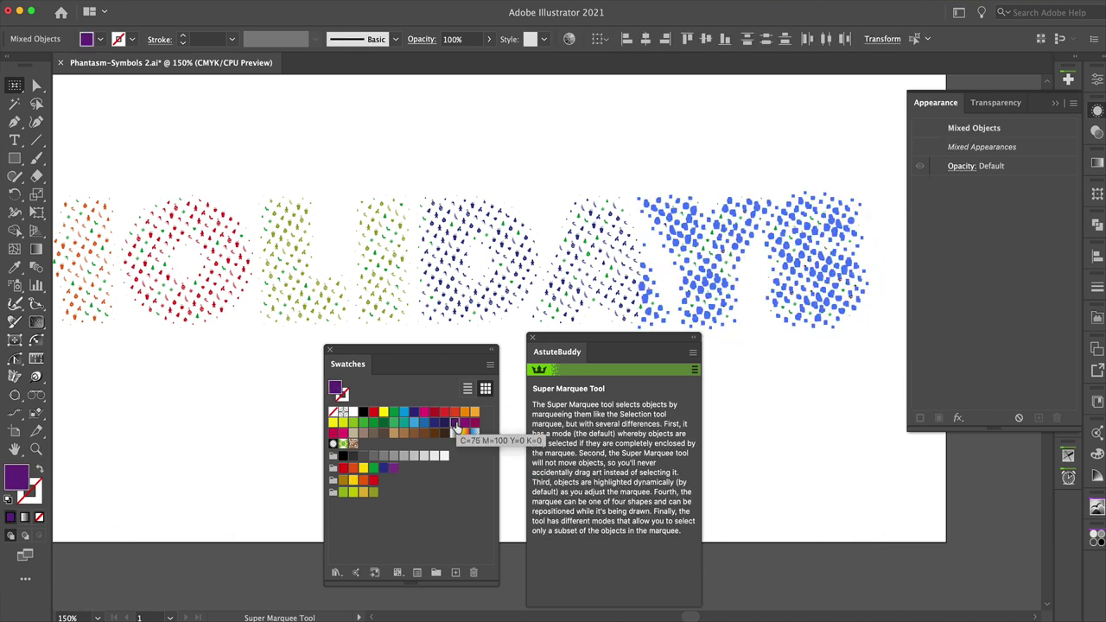
pyautogui.click(528, 170)
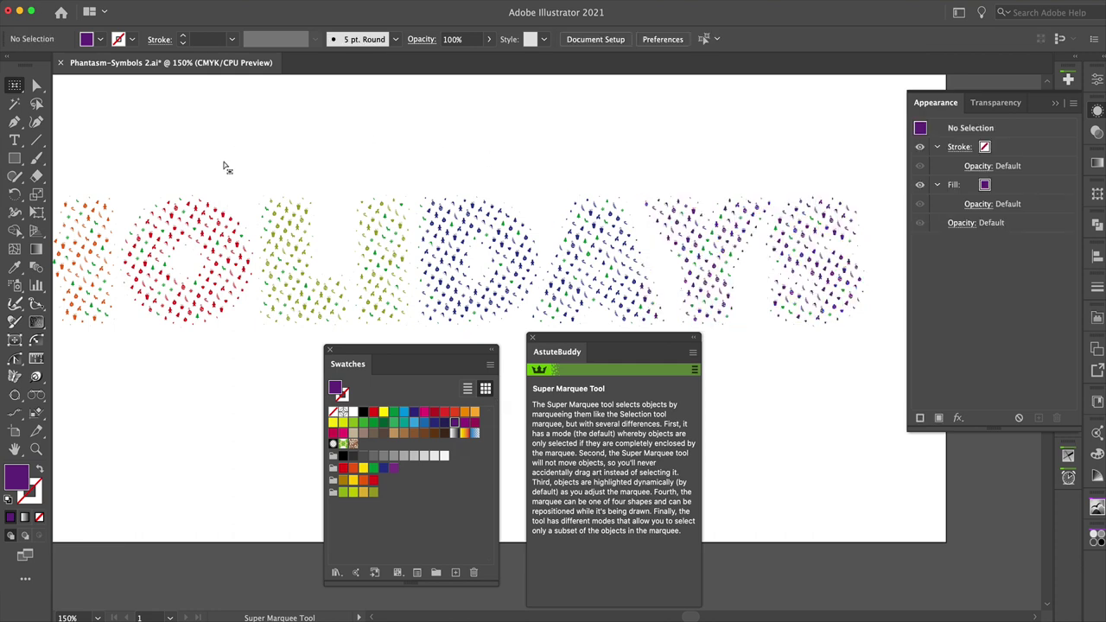
pyautogui.hotkey('ctrl', '-')
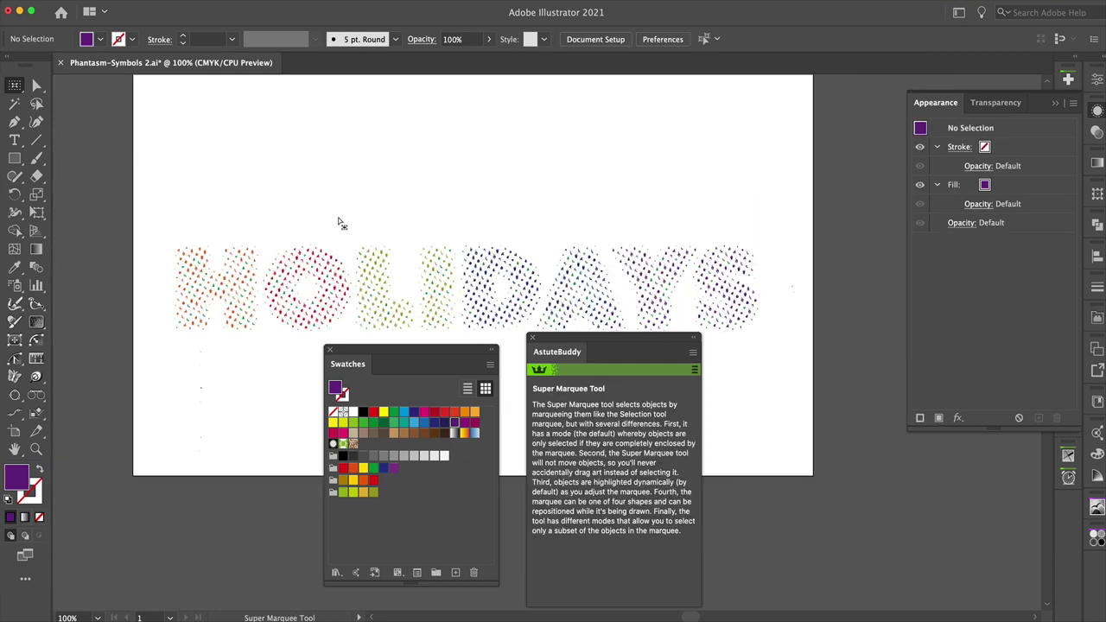
pyautogui.scroll(-3, 338, 223)
pyautogui.click(35, 449)
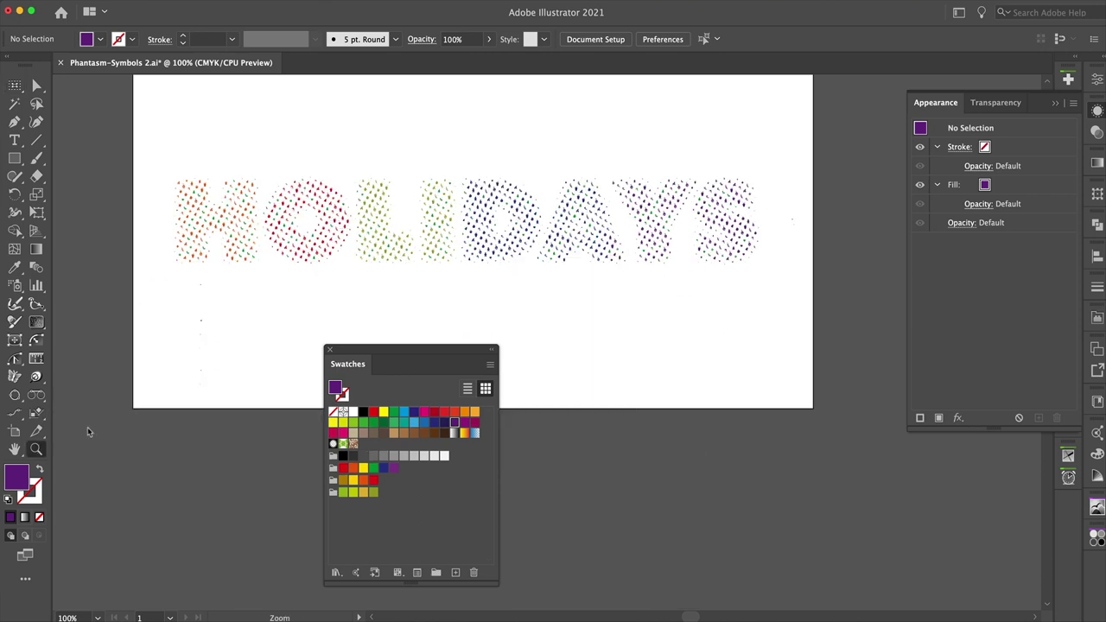
pyautogui.moveTo(298, 162); pyautogui.dragTo(415, 255)
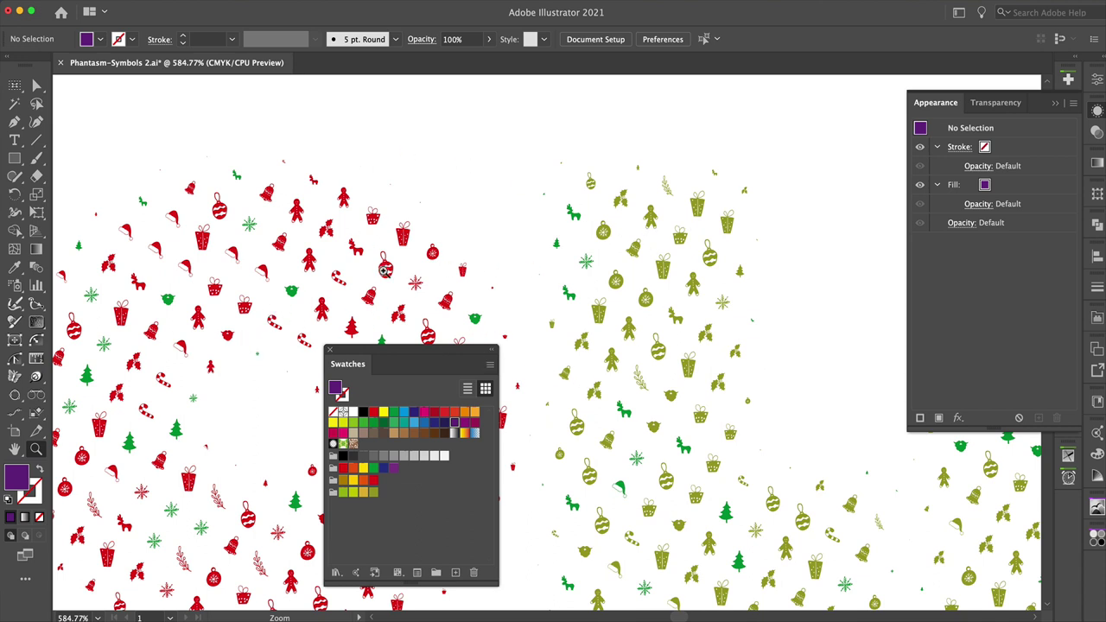
pyautogui.moveTo(15, 84); pyautogui.dragTo(43, 87)
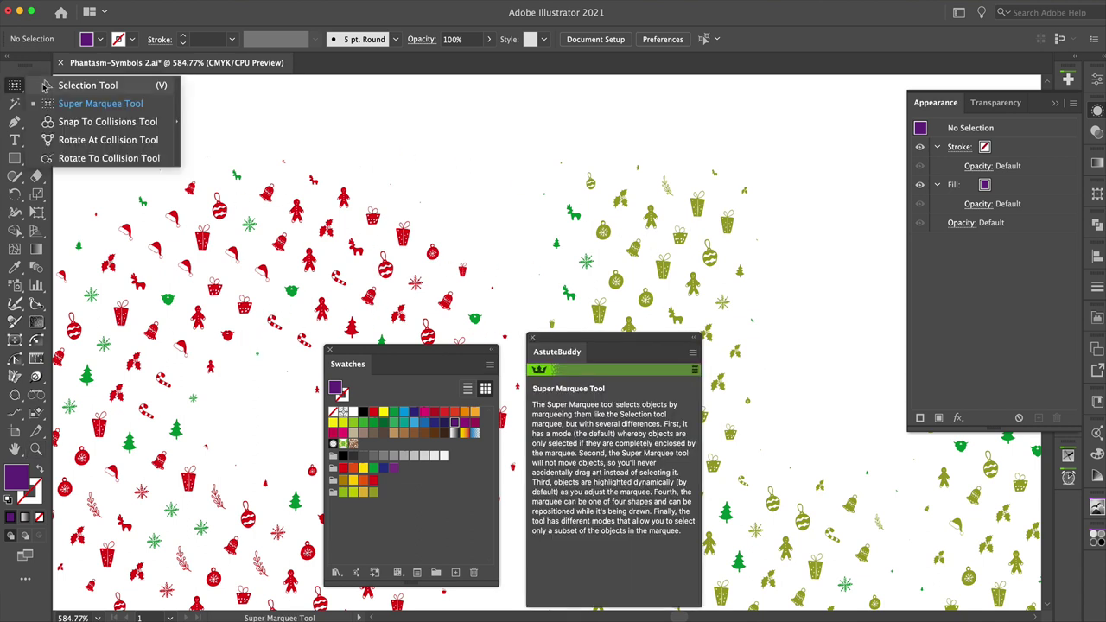
pyautogui.click(45, 86)
pyautogui.click(302, 216)
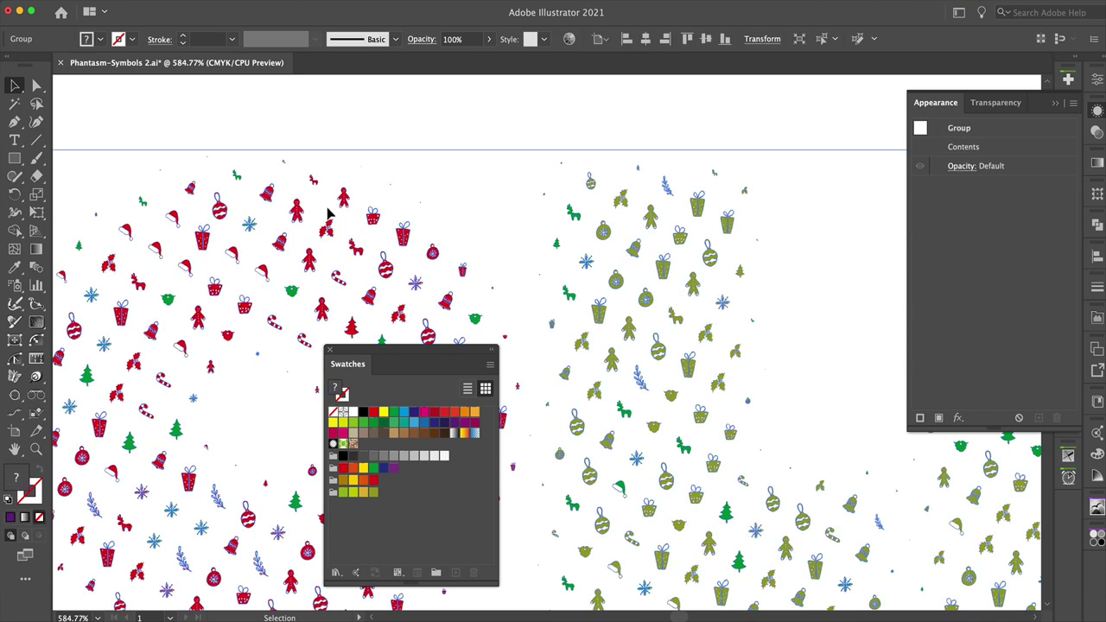